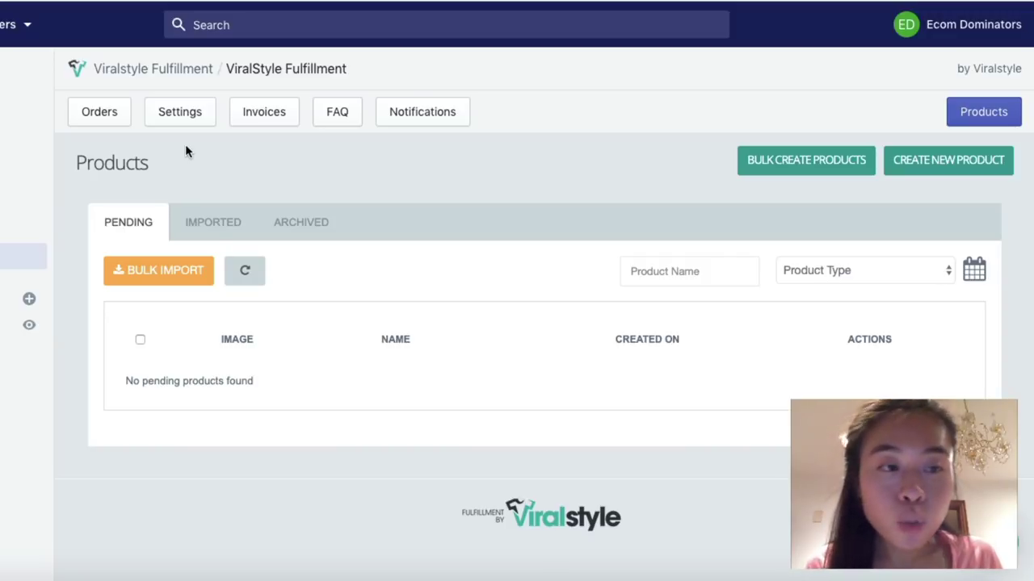
- Create a new product from the Drinkware category using the Can Sleeve
left_click(933, 161)
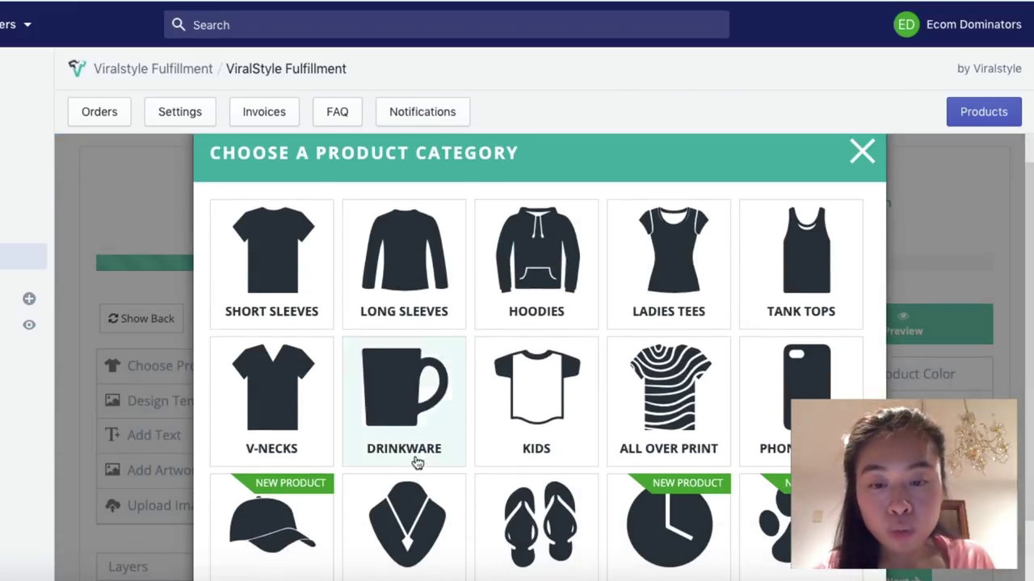
left_click(422, 429)
scroll(409, 383, "down", 3)
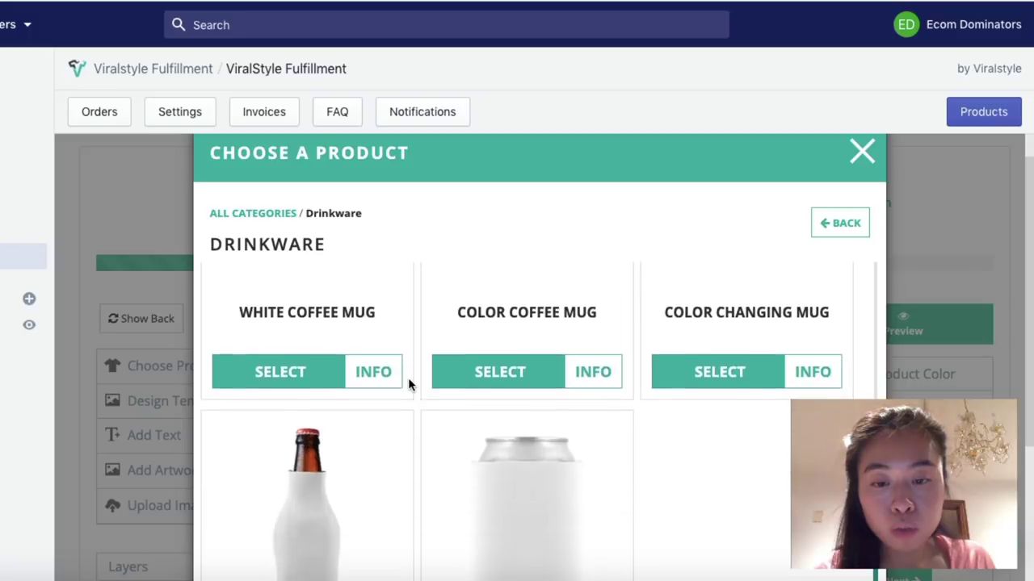
scroll(638, 452, "down", 3)
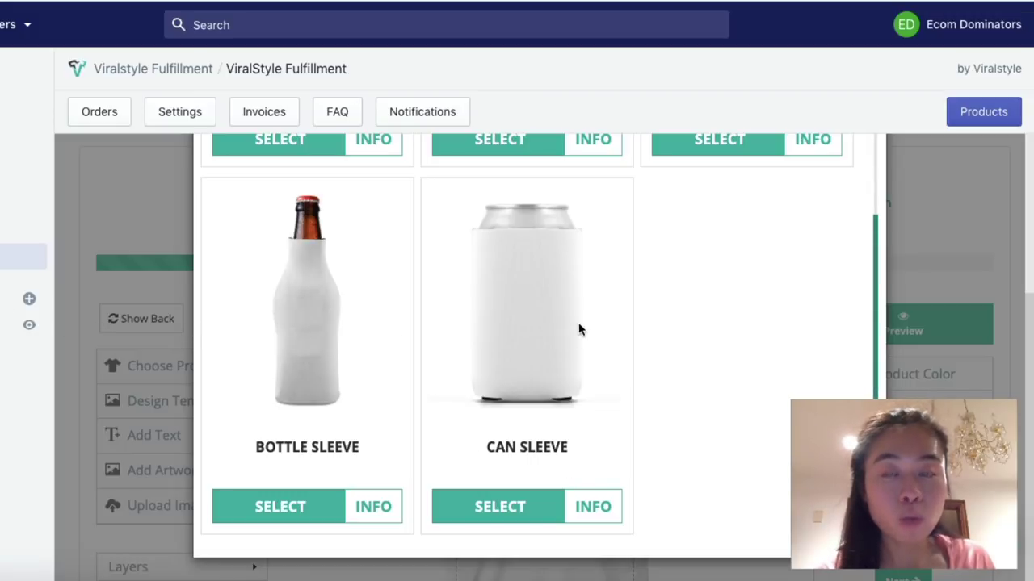
left_click(494, 509)
- Set the can sleeve's product color to black
scroll(531, 386, "down", 3)
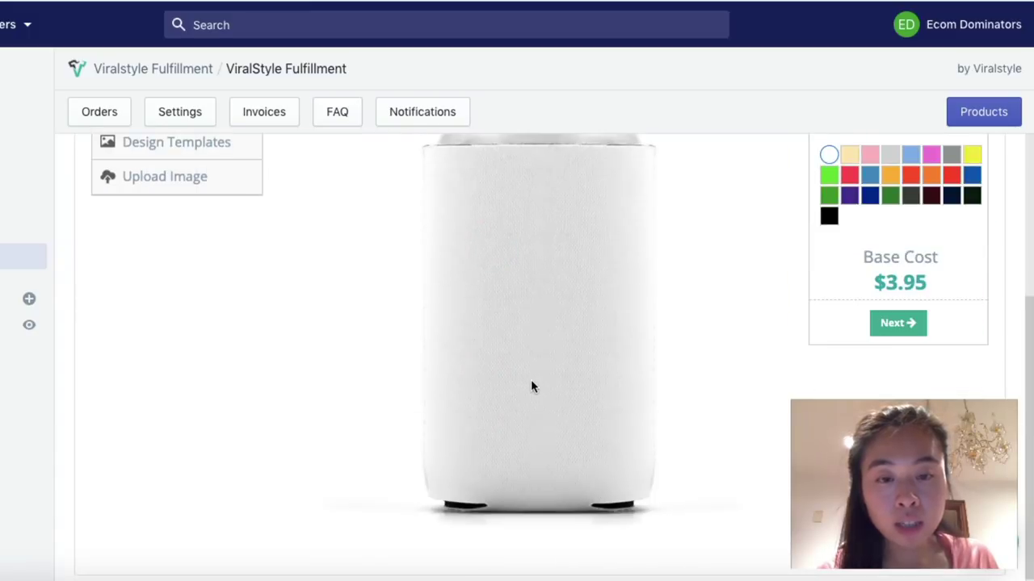
scroll(646, 323, "up", 1)
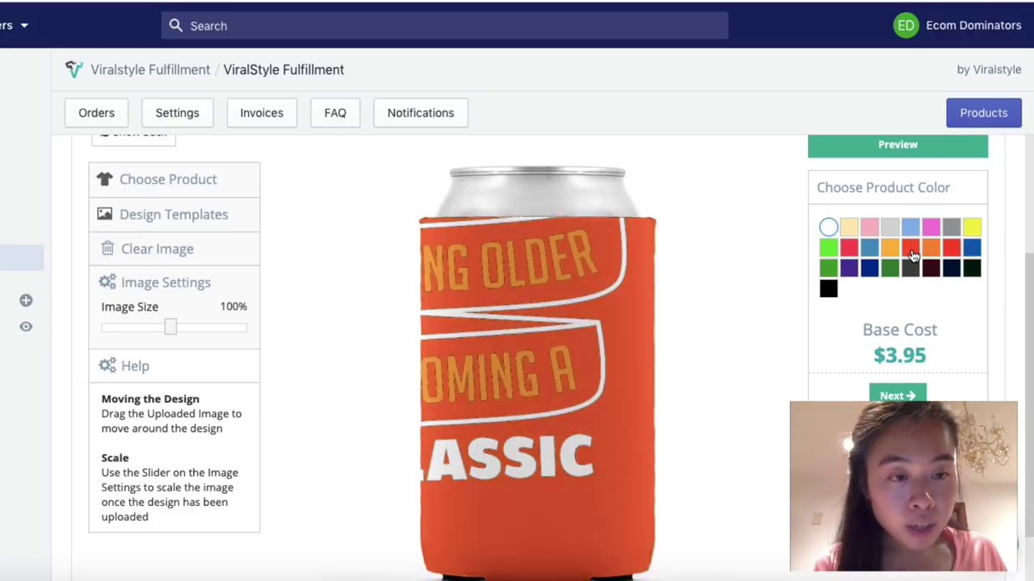
left_click(830, 291)
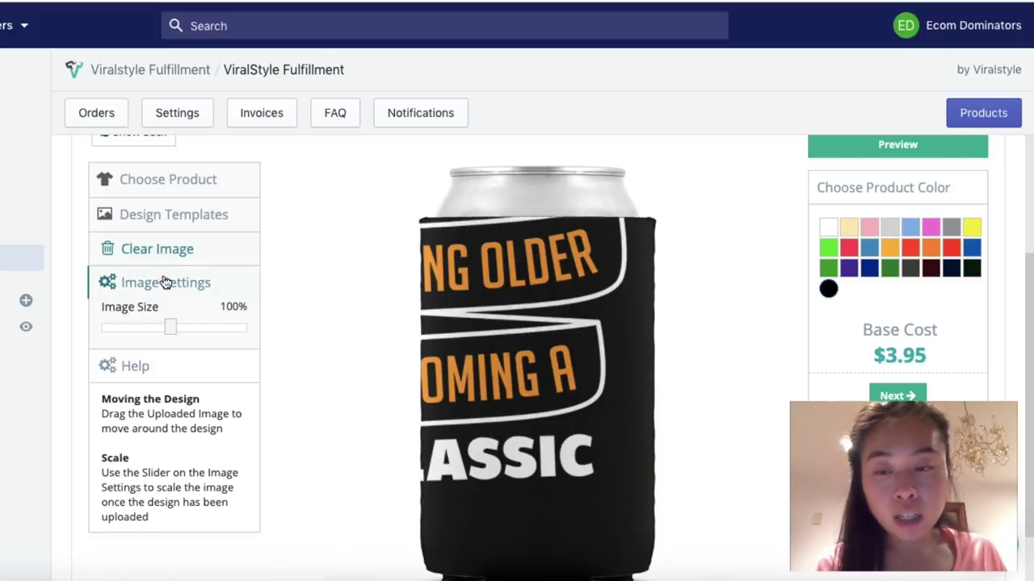
- Scale the bicycle artwork to 48% and center the whole design on the front of the can sleeve
left_click(167, 328)
left_click_drag(167, 328, 141, 327)
left_click_drag(475, 268, 589, 438)
left_click_drag(142, 335, 133, 334)
mouse_move(547, 386)
left_mouse_down()
mouse_move(564, 410)
mouse_move(552, 404)
left_mouse_up()
scroll(683, 347, "down", 1)
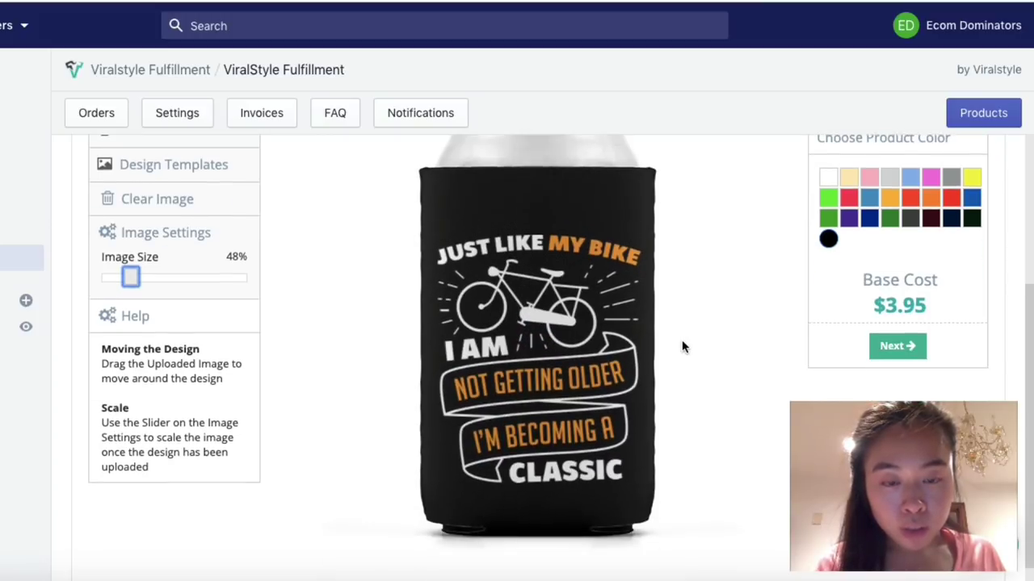
scroll(683, 346, "up", 1)
left_click_drag(568, 339, 570, 332)
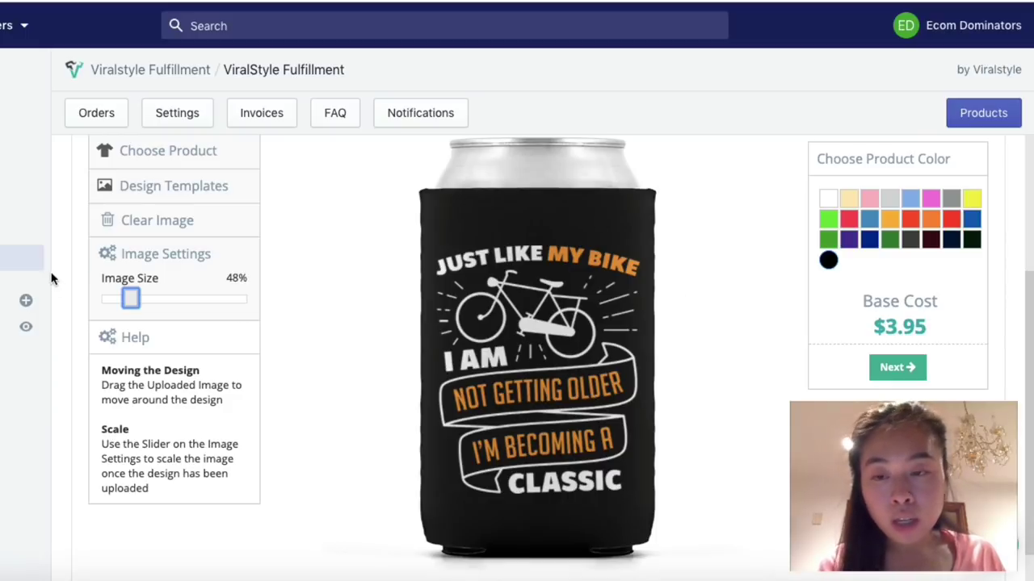
- Preview the bicycle design on other dark product colors, including navy blue
scroll(337, 306, "down", 1)
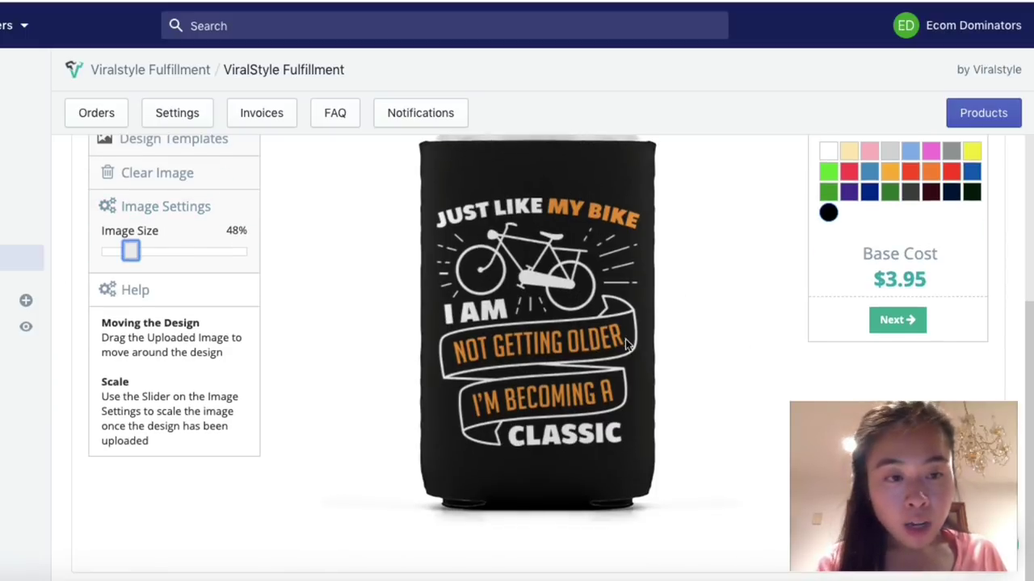
left_click(930, 231)
left_click(869, 231)
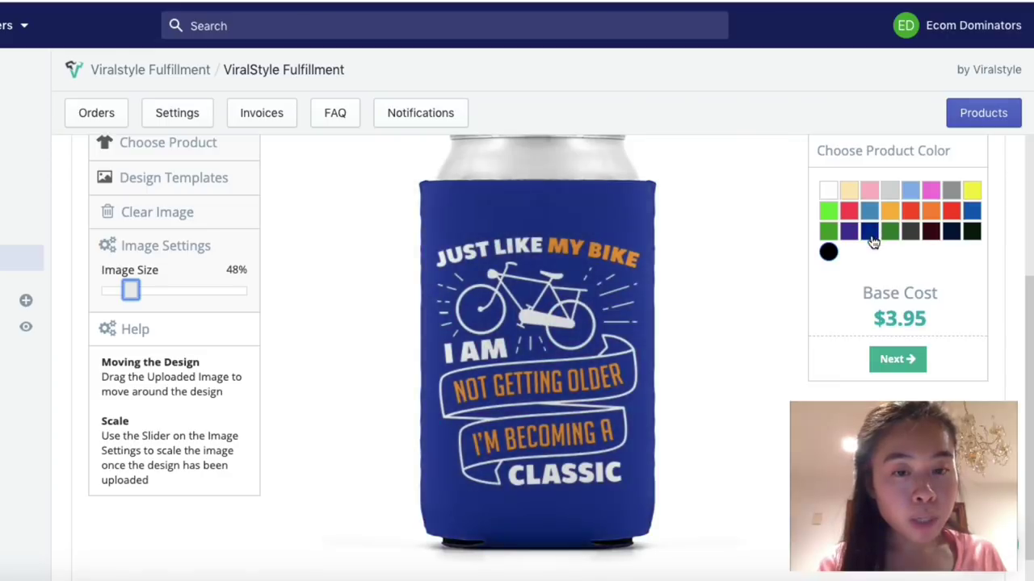
left_click(930, 231)
left_click(908, 231)
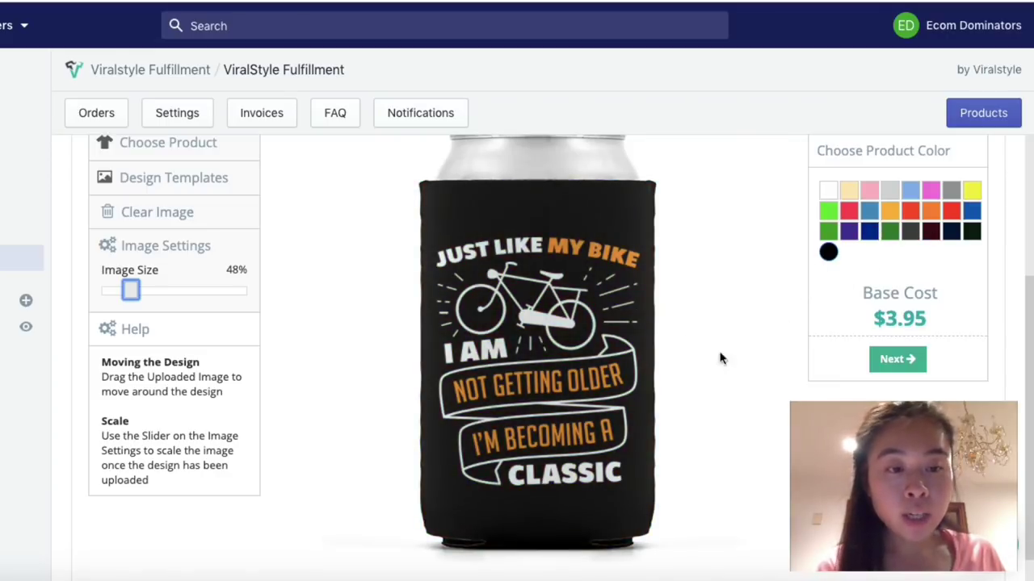
- Accept the $14.99 selling price for the can sleeve and continue to the launch details
left_click(898, 359)
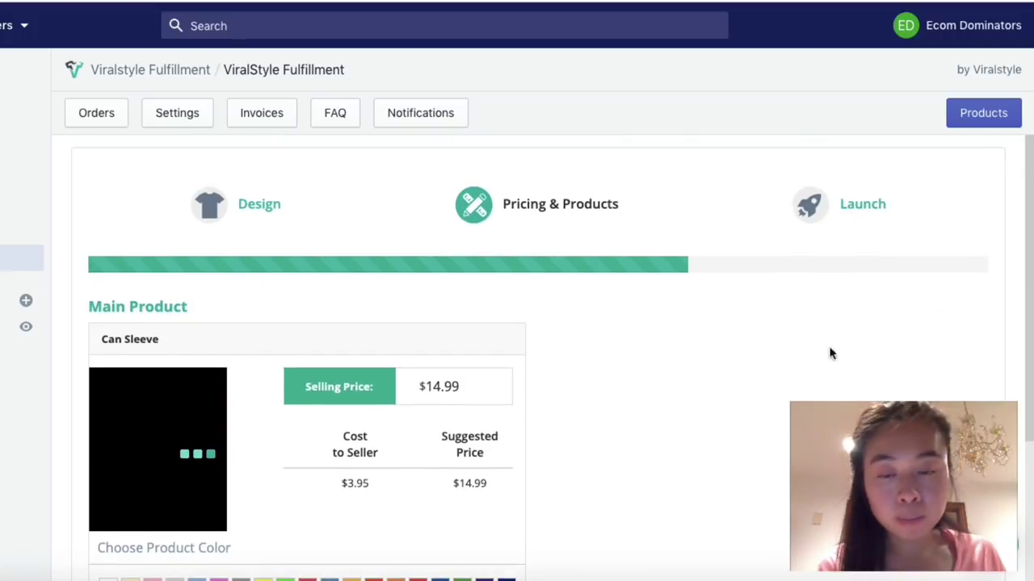
scroll(558, 330, "down", 2)
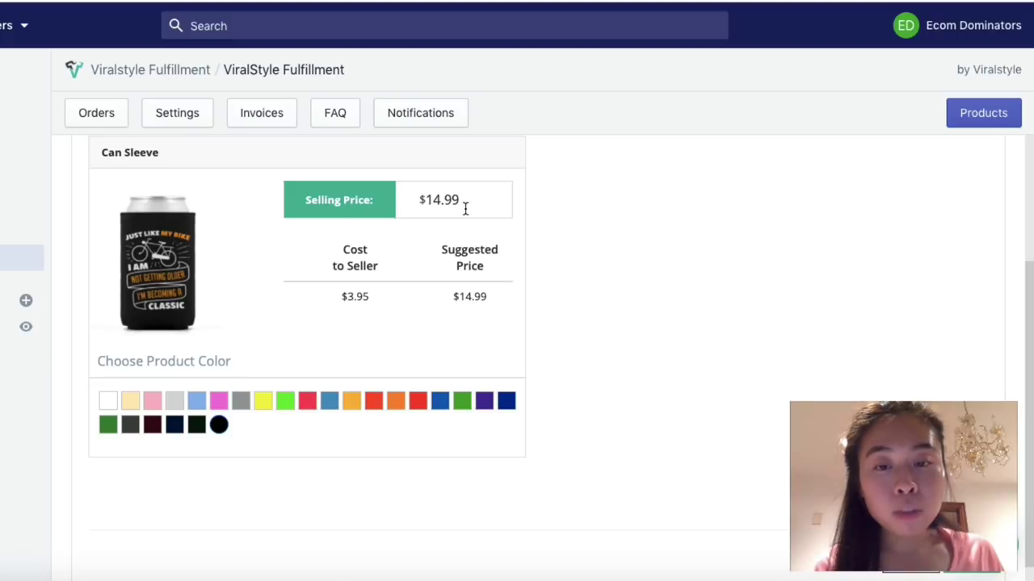
scroll(482, 205, "down", 1)
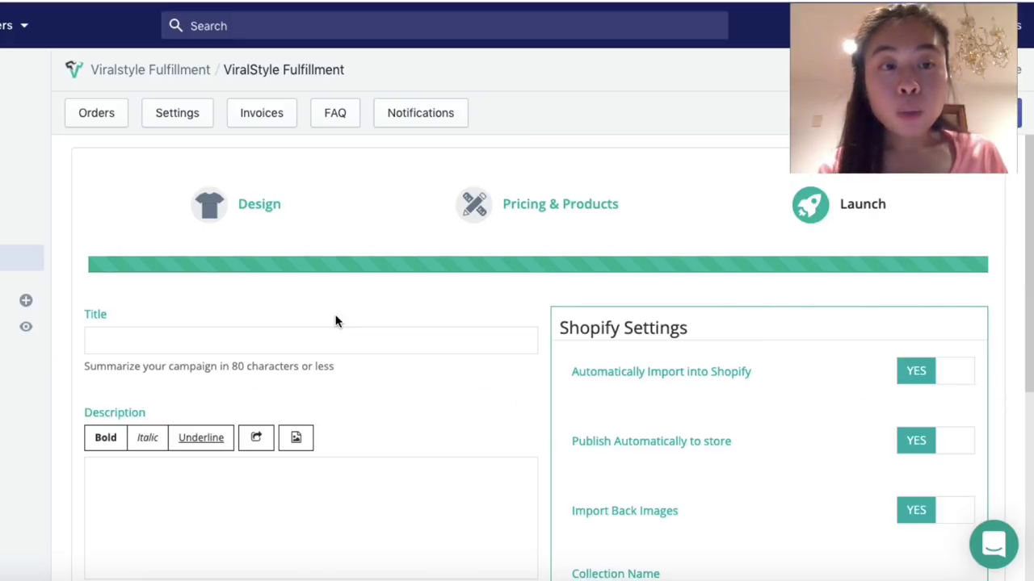
- Title the campaign "Test biking can cooler"
scroll(336, 321, "down", 3)
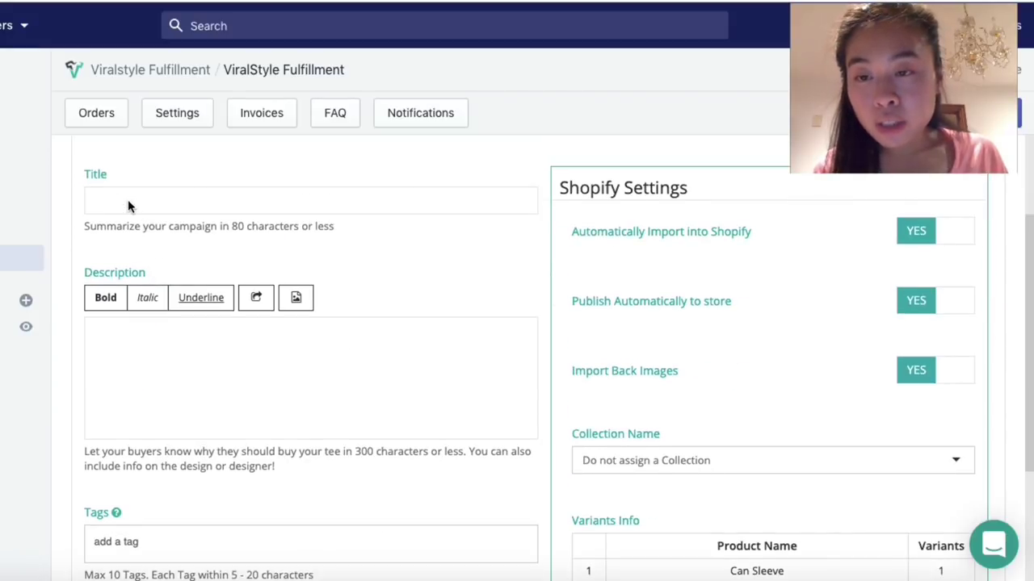
left_click(128, 201)
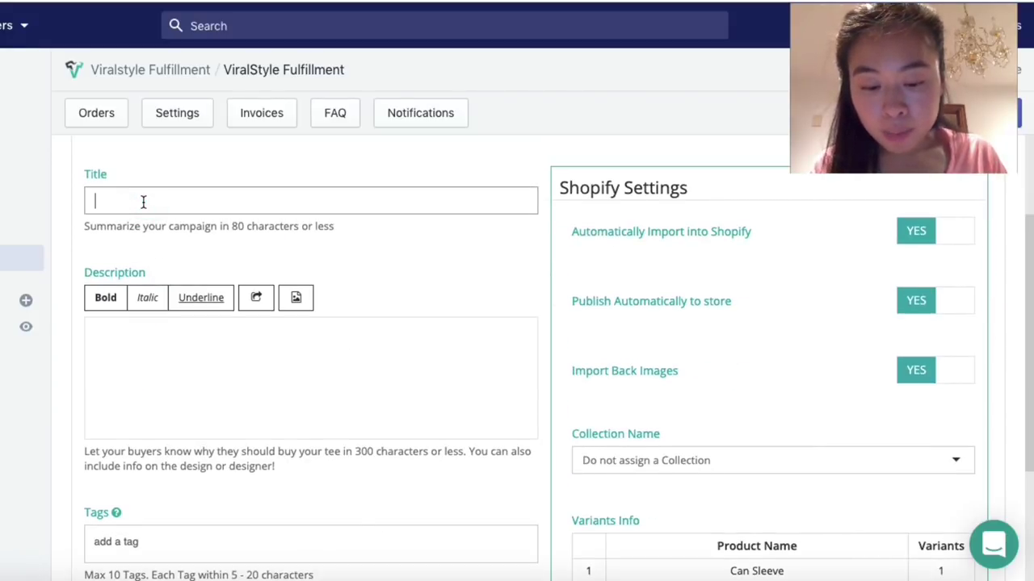
type("Test biking can cooler")
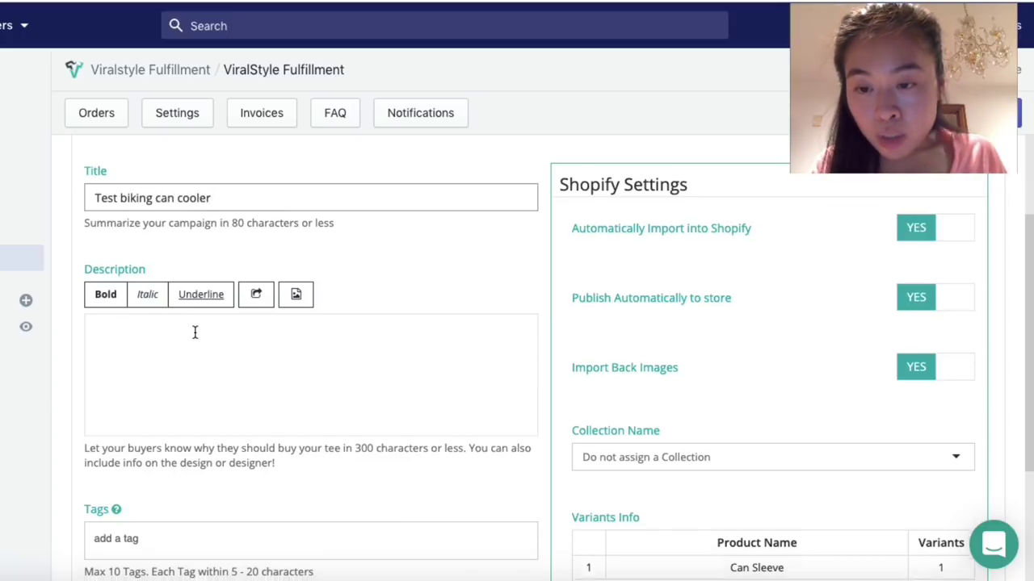
- Agree to the terms of service and launch the can sleeve without assigning a collection
scroll(195, 332, "down", 4)
left_click(94, 424)
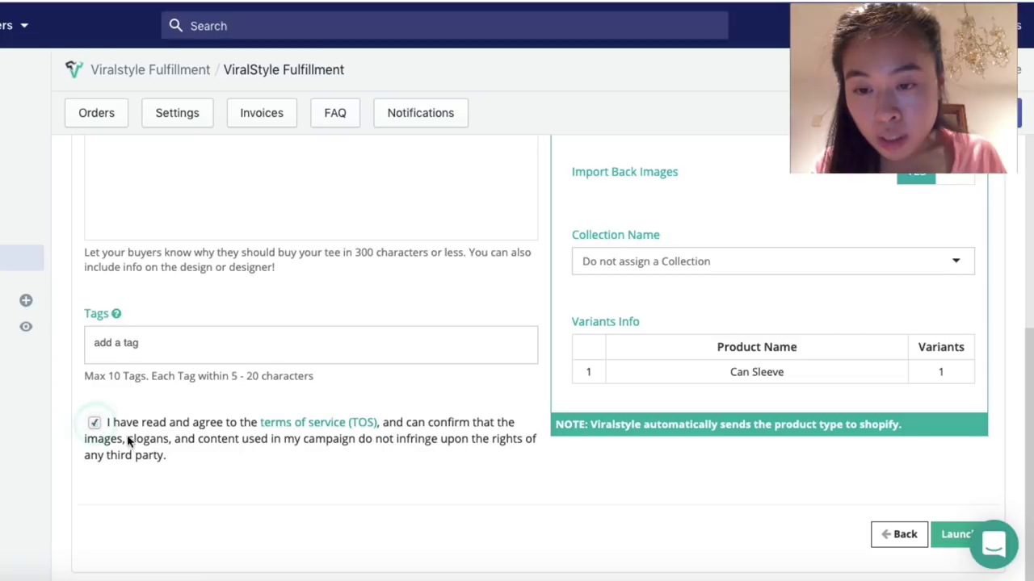
scroll(423, 438, "up", 3)
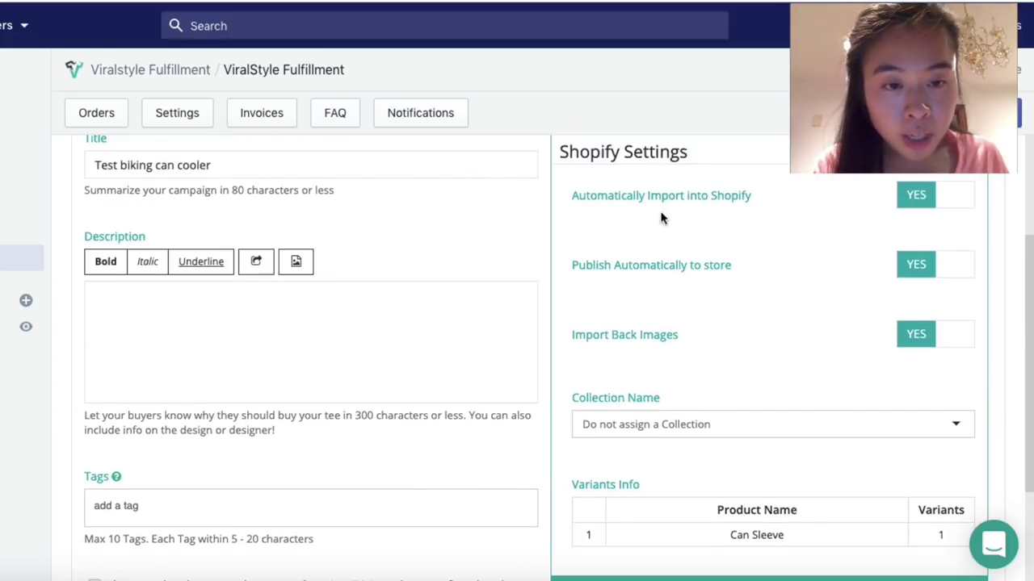
scroll(606, 427, "down", 1)
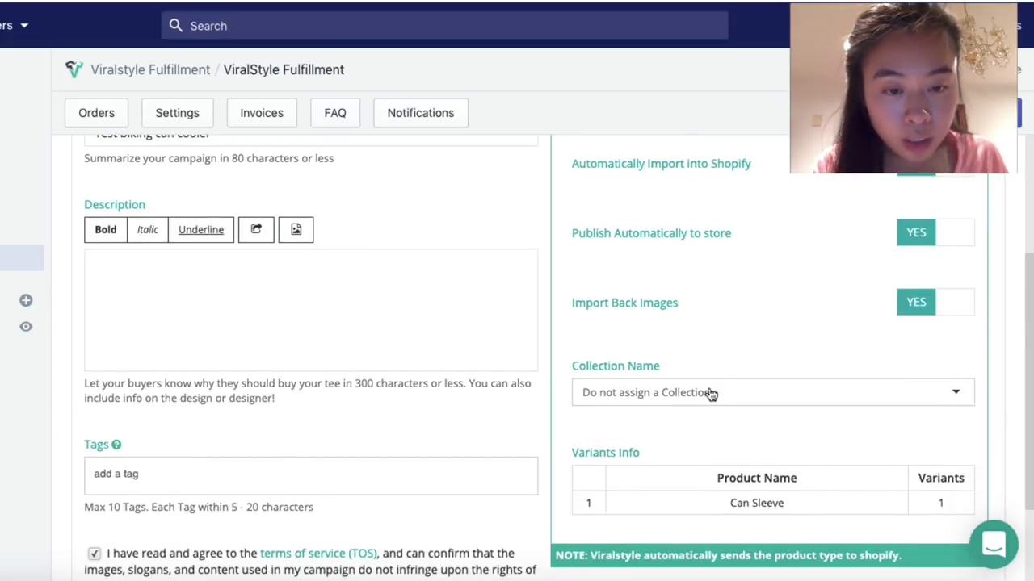
scroll(705, 399, "down", 3)
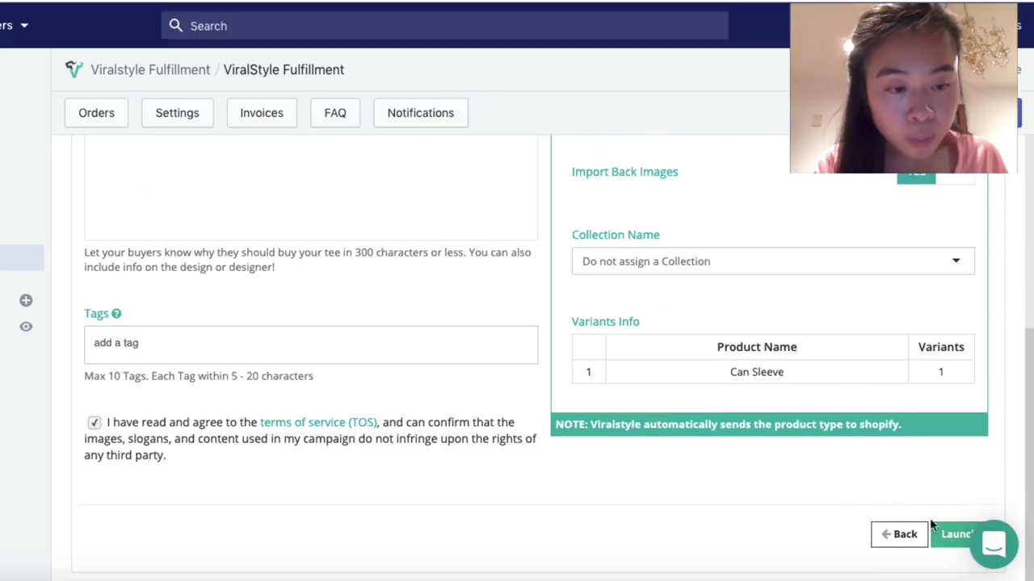
left_click(957, 536)
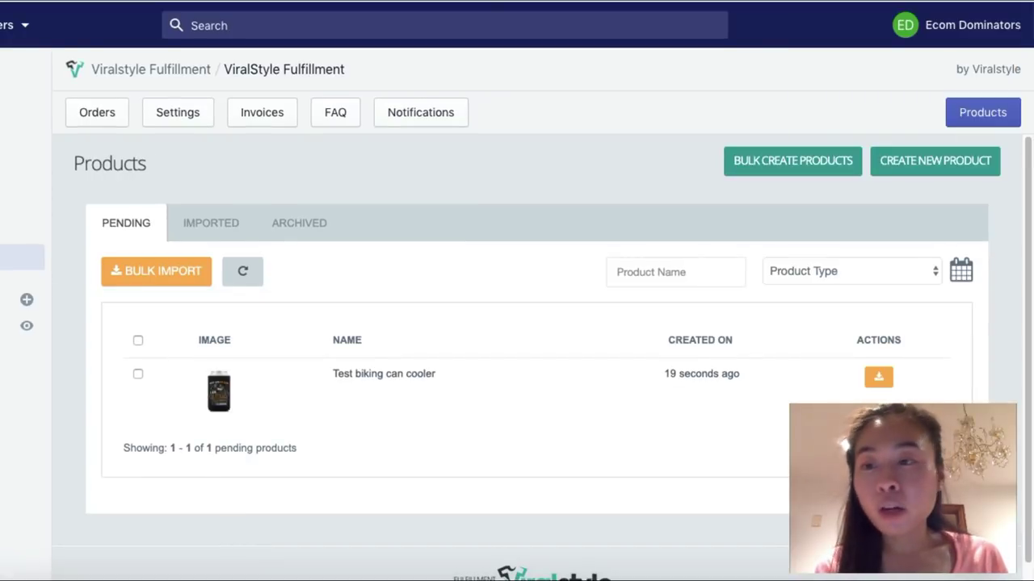
- Open the imported can sleeve among the store's products and review its title, description and media
left_click(23, 150)
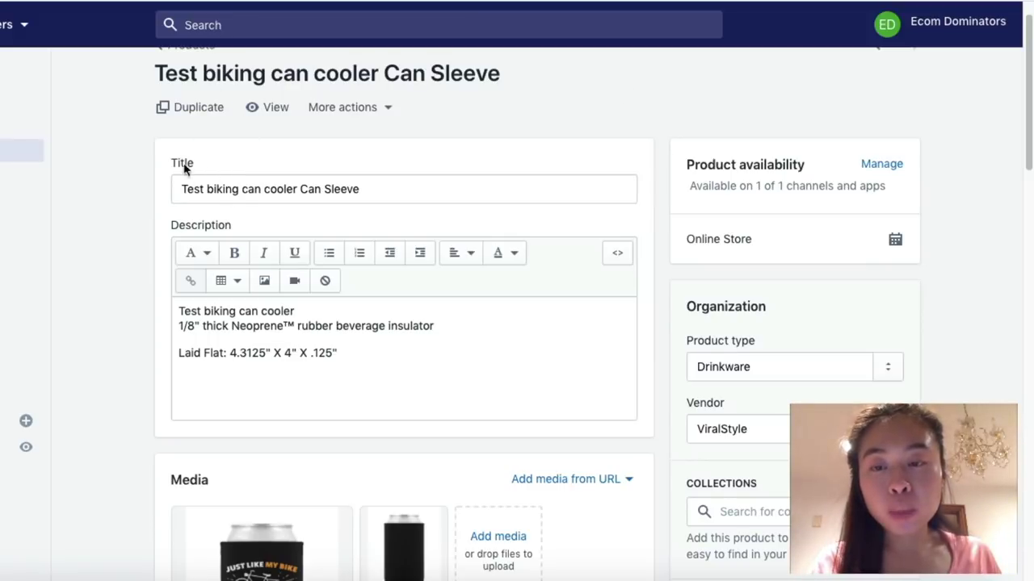
scroll(194, 436, "down", 2)
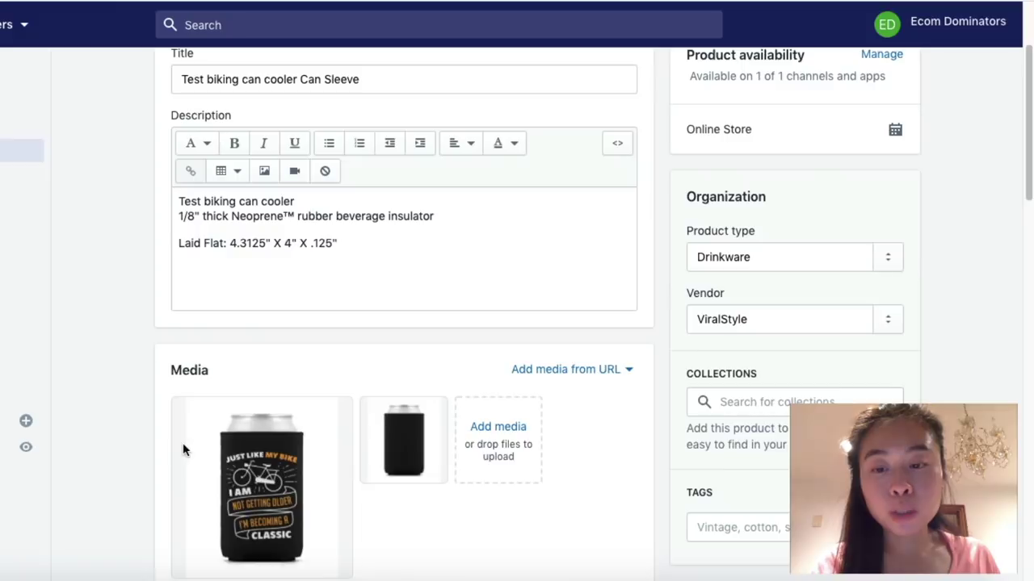
scroll(456, 353, "up", 2)
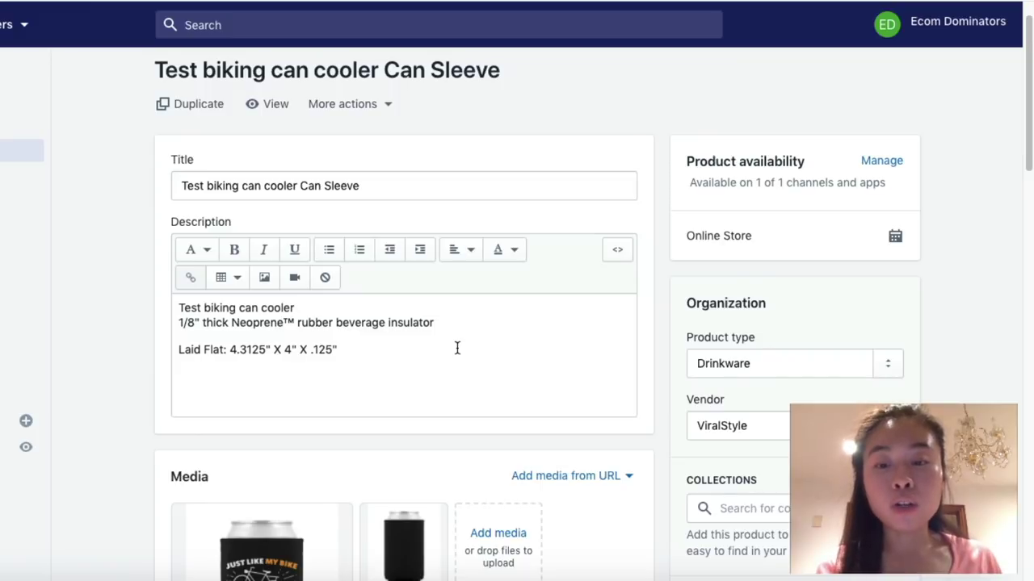
scroll(347, 293, "down", 3)
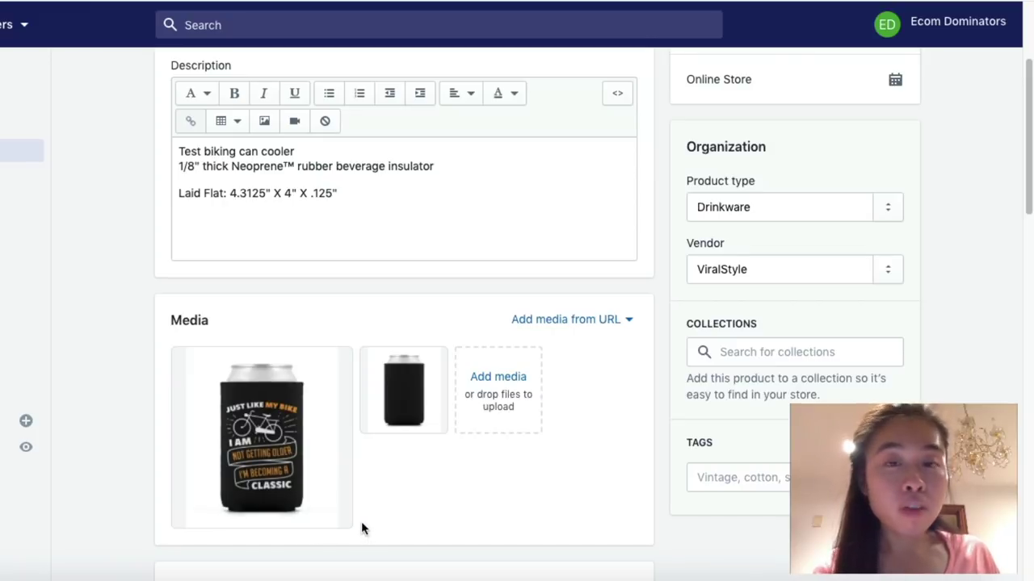
scroll(357, 510, "up", 4)
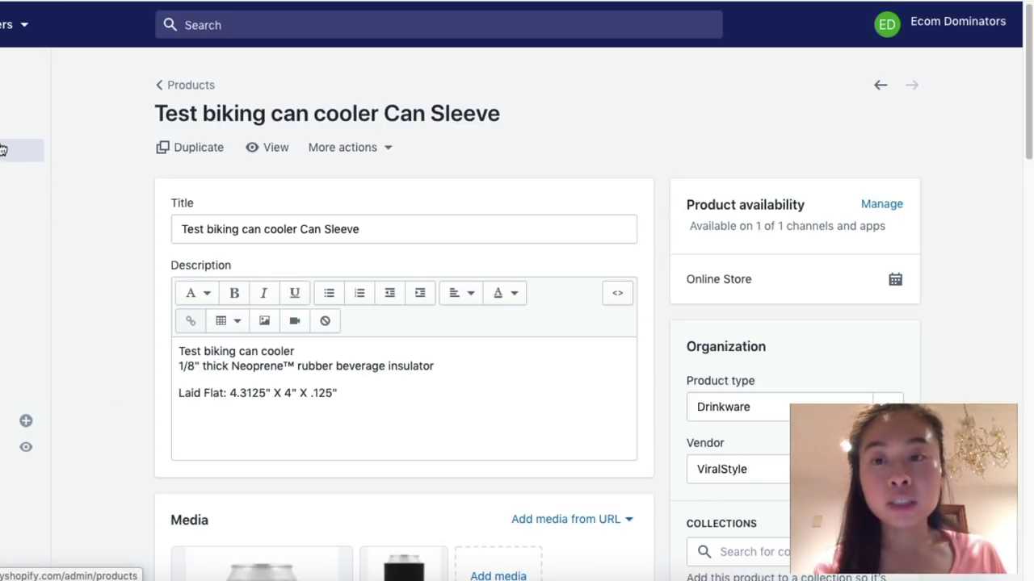
- Add a new store product titled "Biking Pack of 5 Can Cooler"
left_click(22, 127)
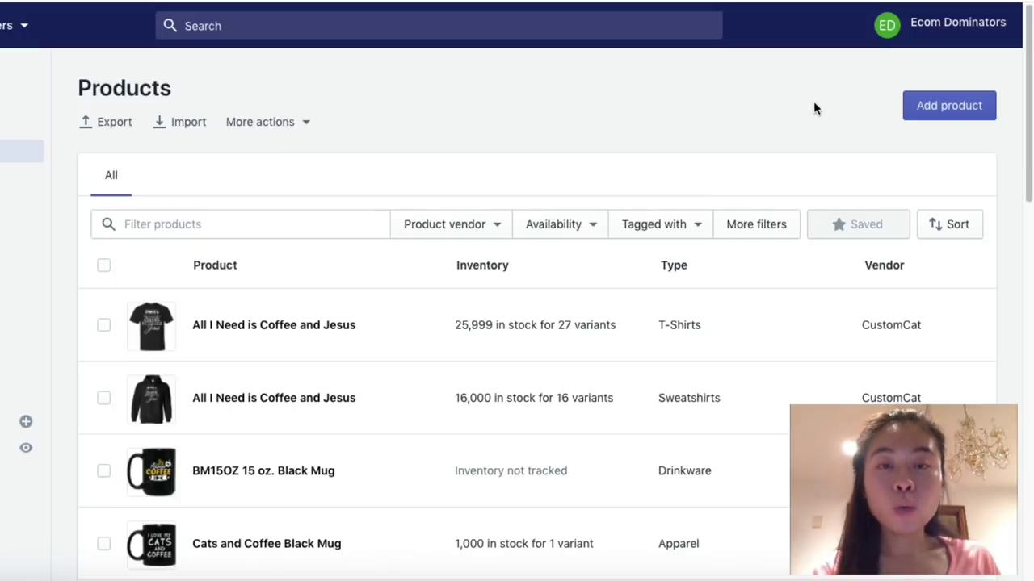
left_click(928, 111)
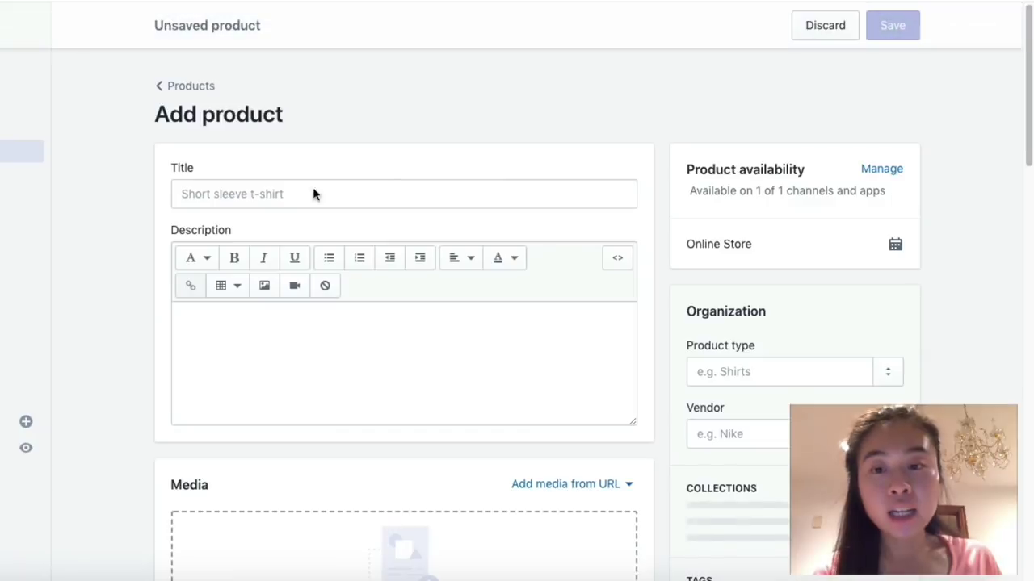
left_click(274, 193)
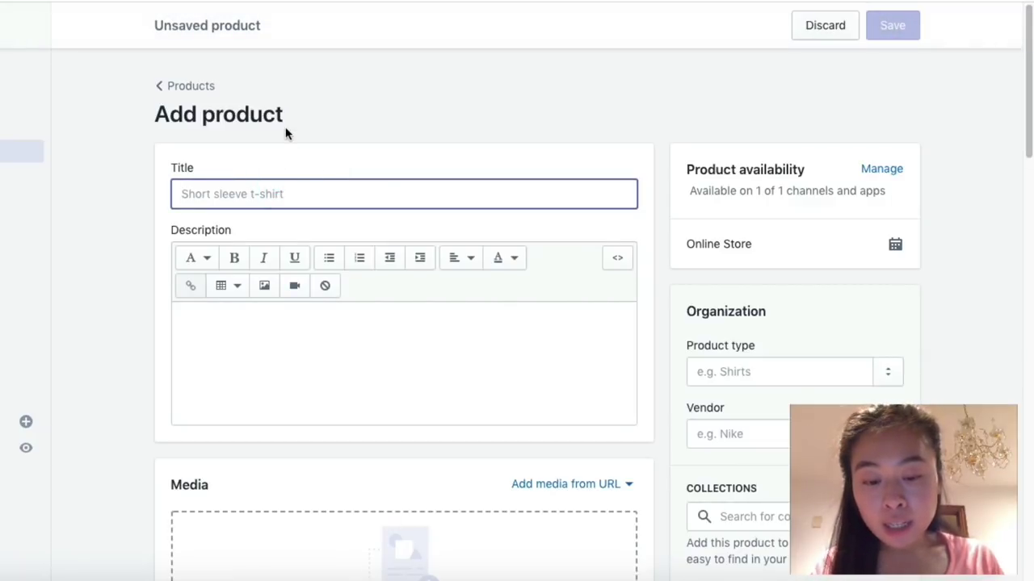
type("Pack")
type("of ")
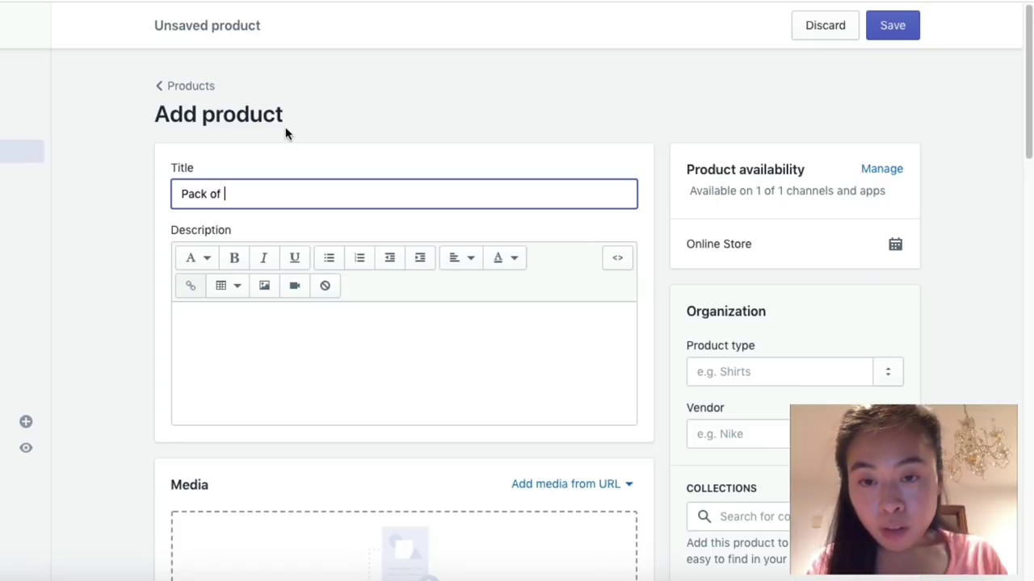
type("5 Can Cooler")
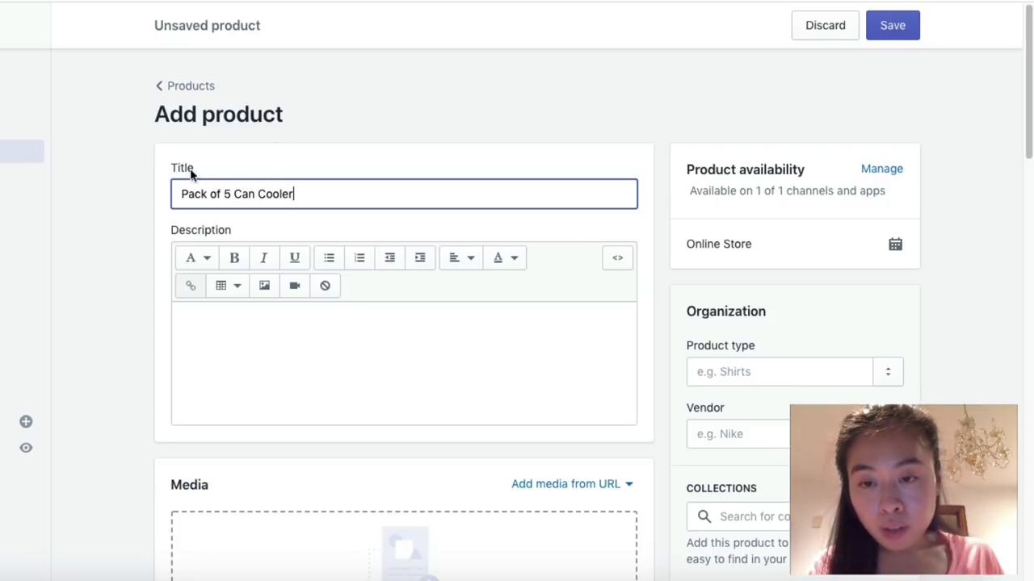
left_click(176, 193)
type("Biking")
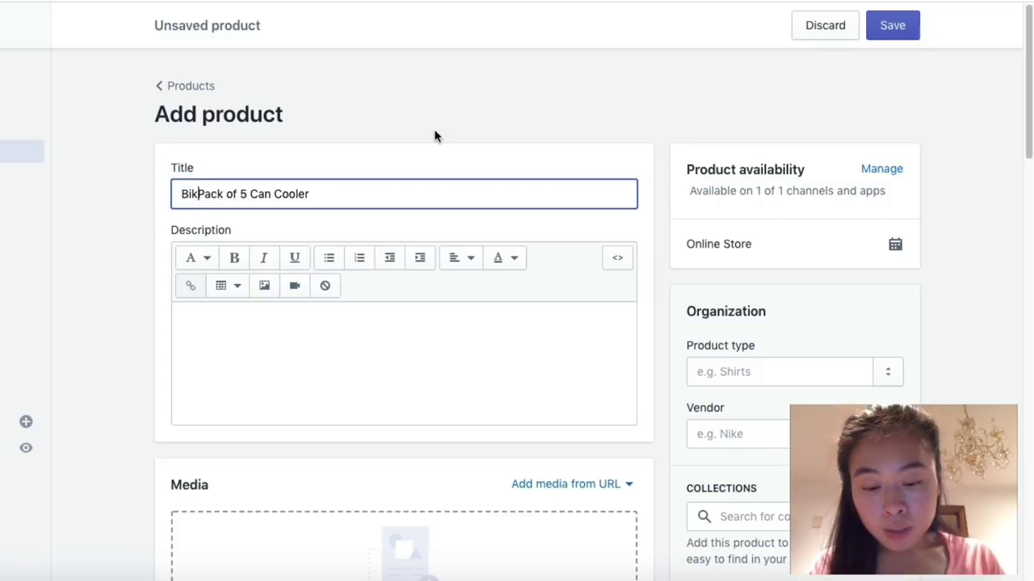
- Fill the new product's description with "Test biking can cooler", "1/8" thick Neoprene™ rubber beverage insulator" and "Laid Flat: 4.3125" X 4" X .125""
left_click(360, 343)
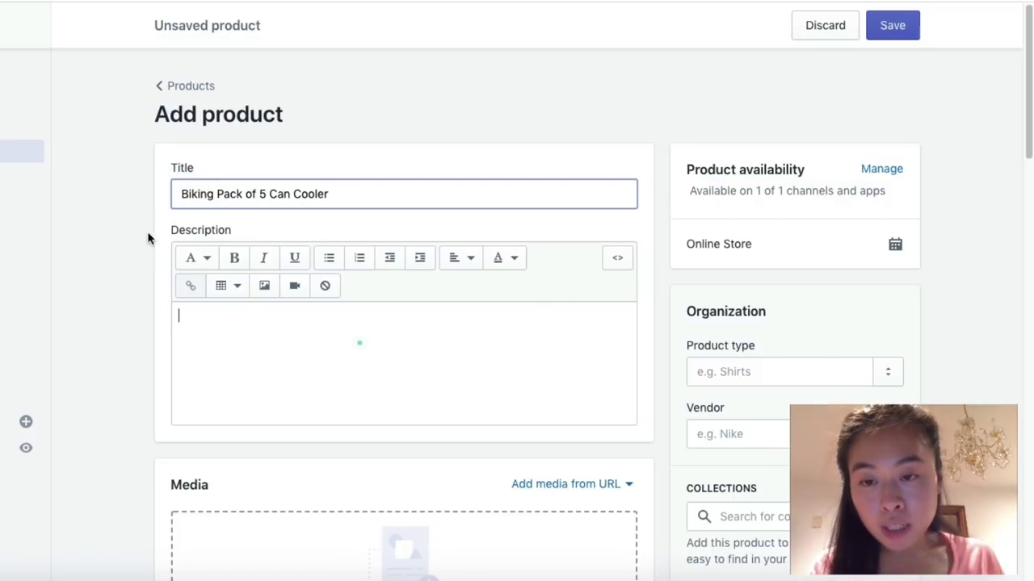
type("Test biking can cooler 1/8\" thick Neoprene™ rubber beverage insulator  Laid Flat: 4.3125\" X 4\" X .125\"")
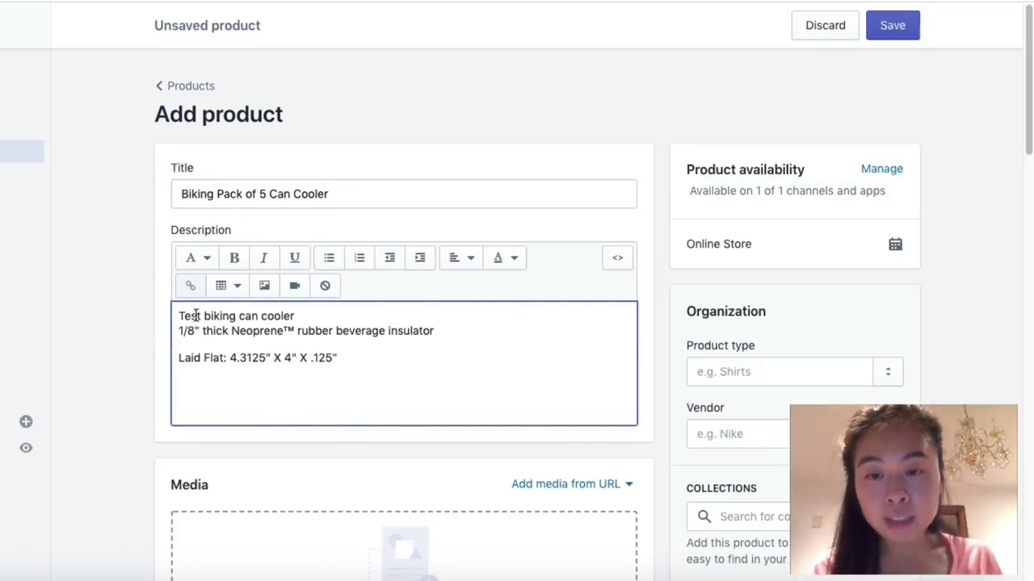
- Set the new product's price to $14.99
scroll(211, 339, "down", 4)
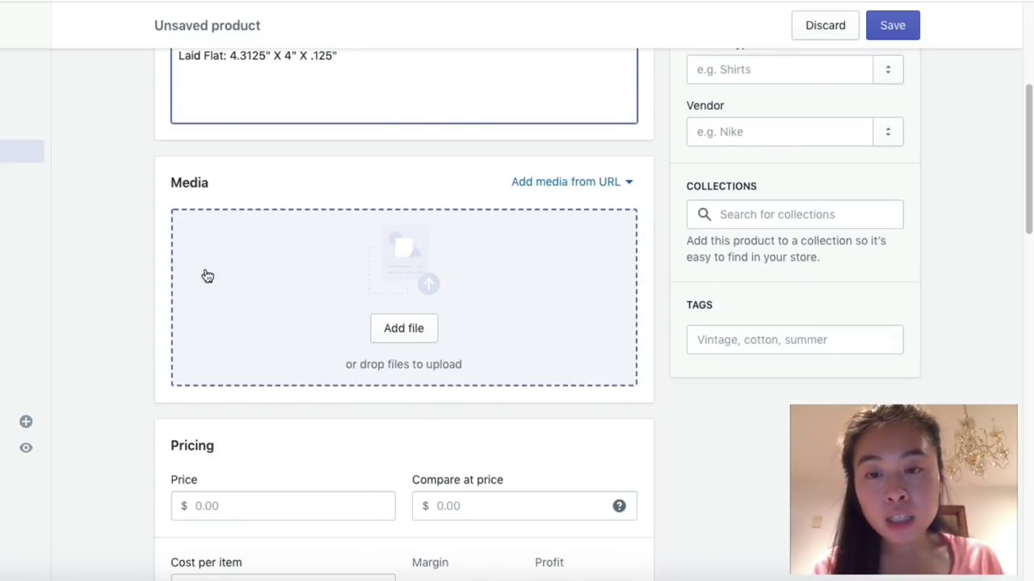
scroll(396, 283, "down", 3)
scroll(296, 321, "down", 2)
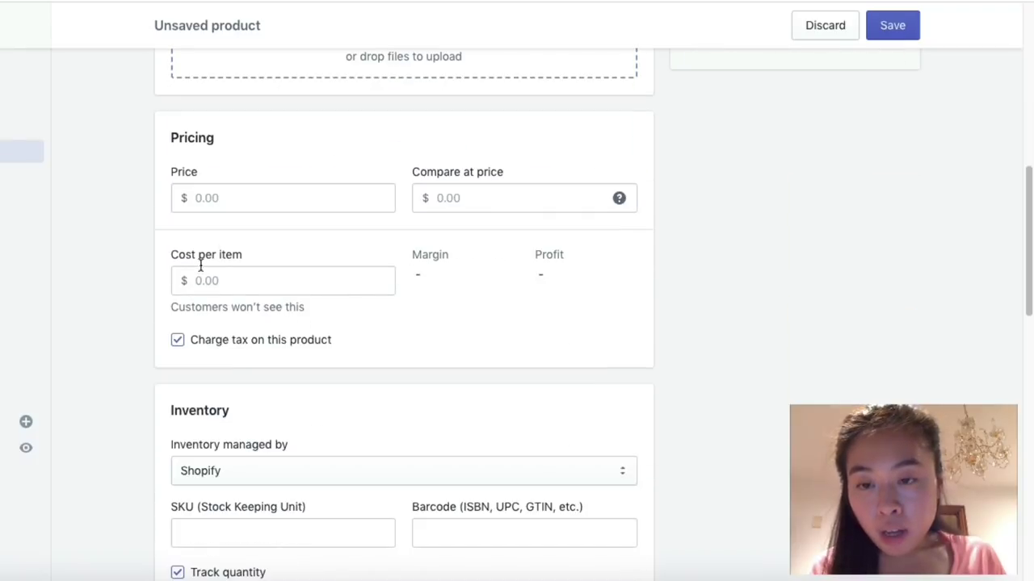
left_click(223, 202)
type("14.999")
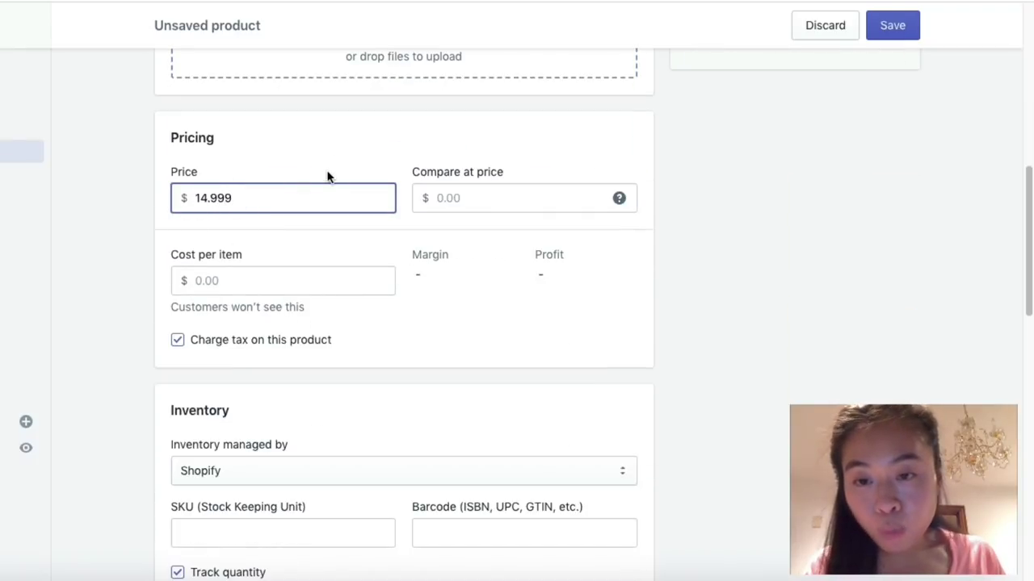
key("BackSpace")
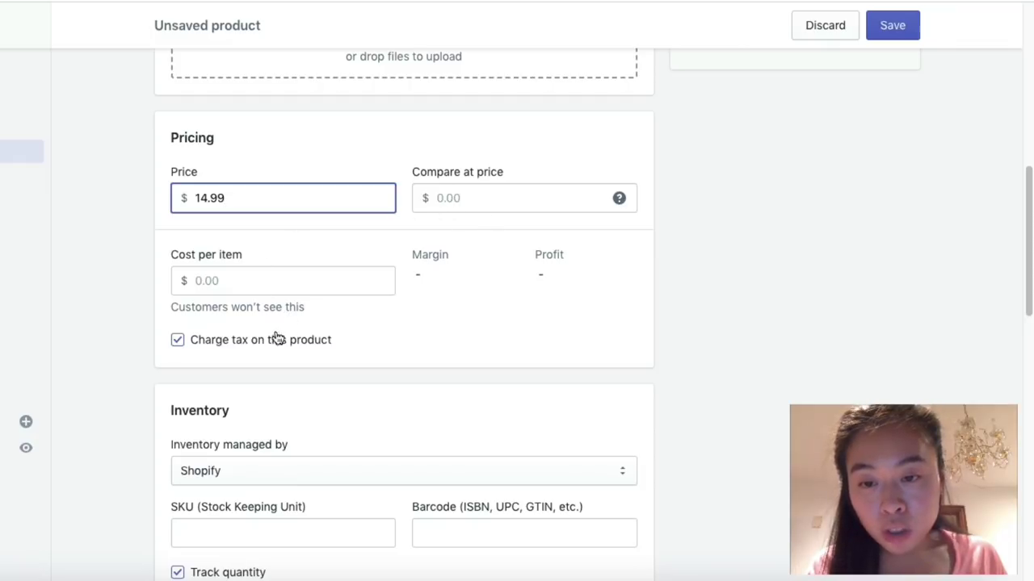
scroll(293, 342, "down", 5)
scroll(384, 363, "down", 12)
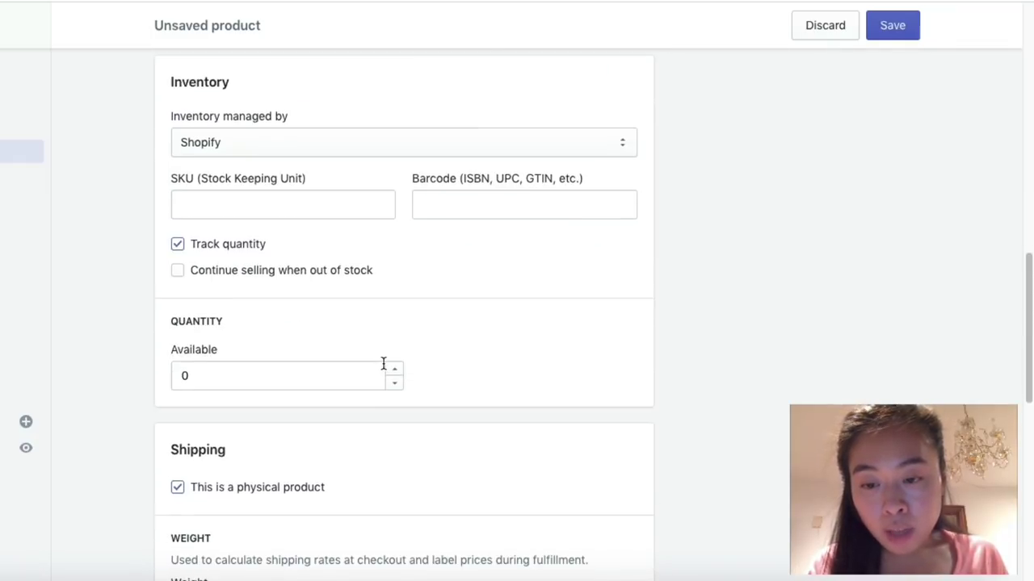
scroll(262, 331, "up", 20)
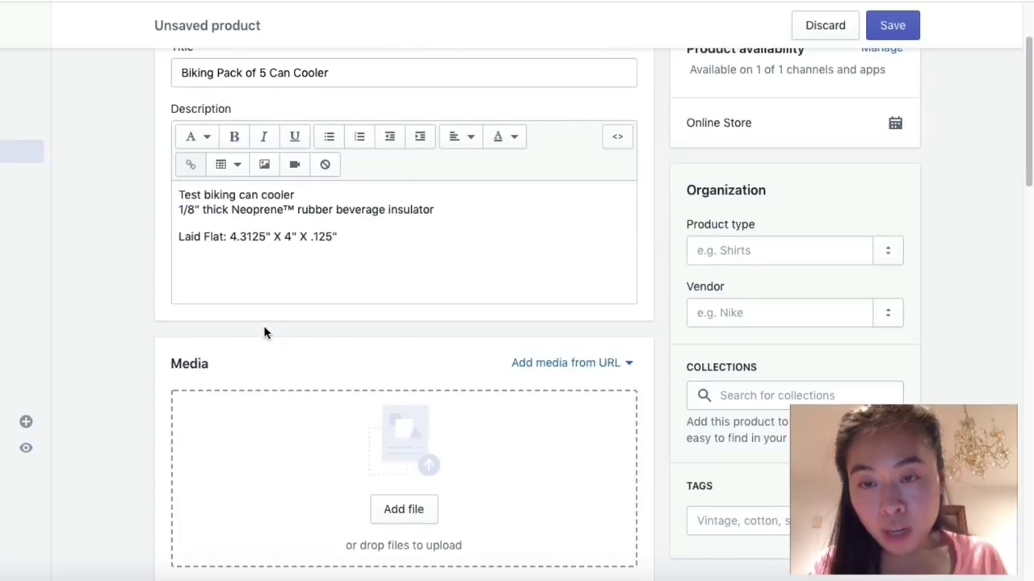
scroll(299, 293, "down", 6)
scroll(400, 212, "up", 4)
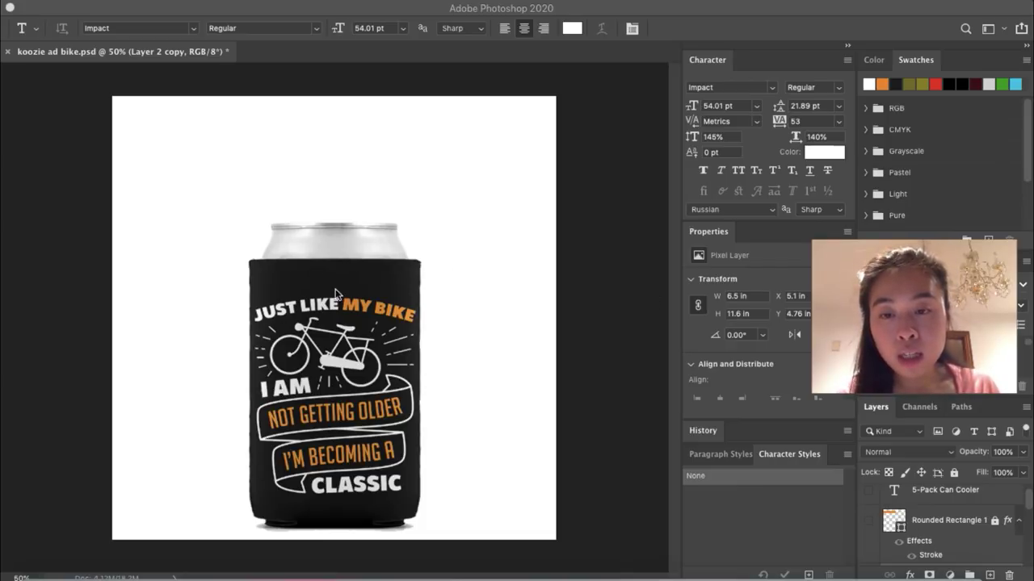
- In Photoshop, show the layers Layer 2 copy 2, Layer 2, Layer 2 copy 4 and Layer 2 copy 3 behind the front can
scroll(915, 523, "down", 3)
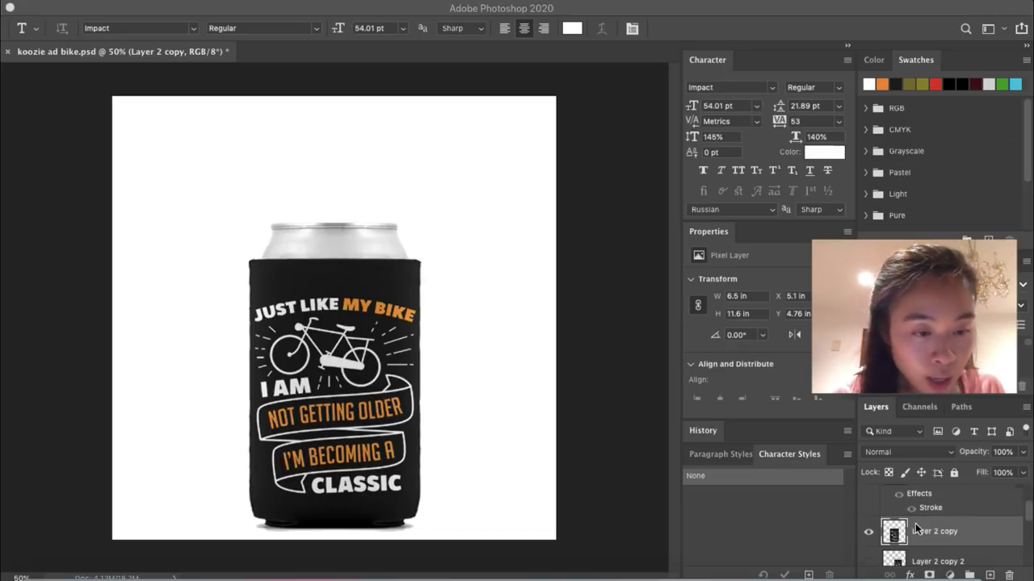
left_click(868, 518)
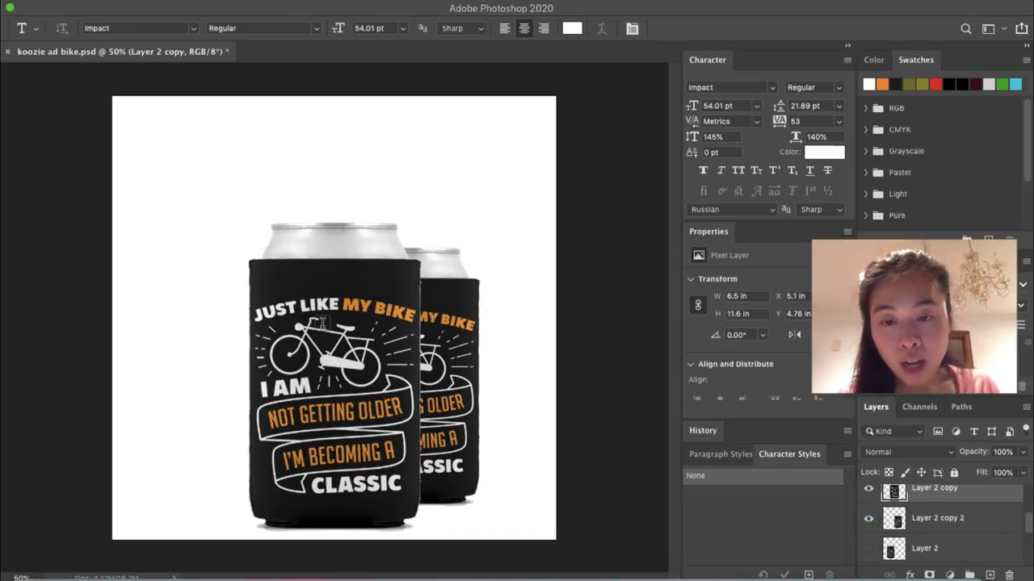
left_click(868, 549)
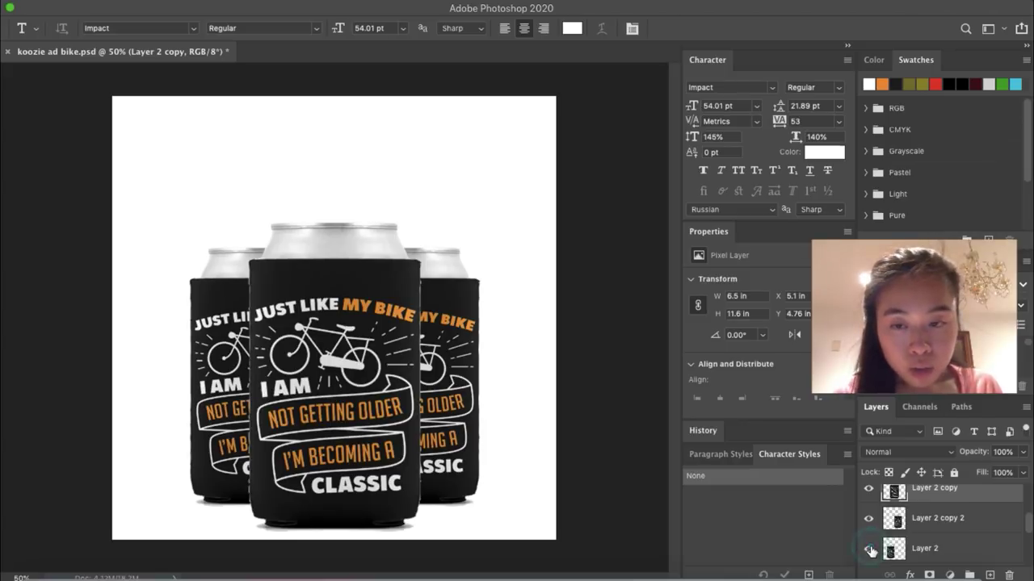
scroll(961, 507, "down", 2)
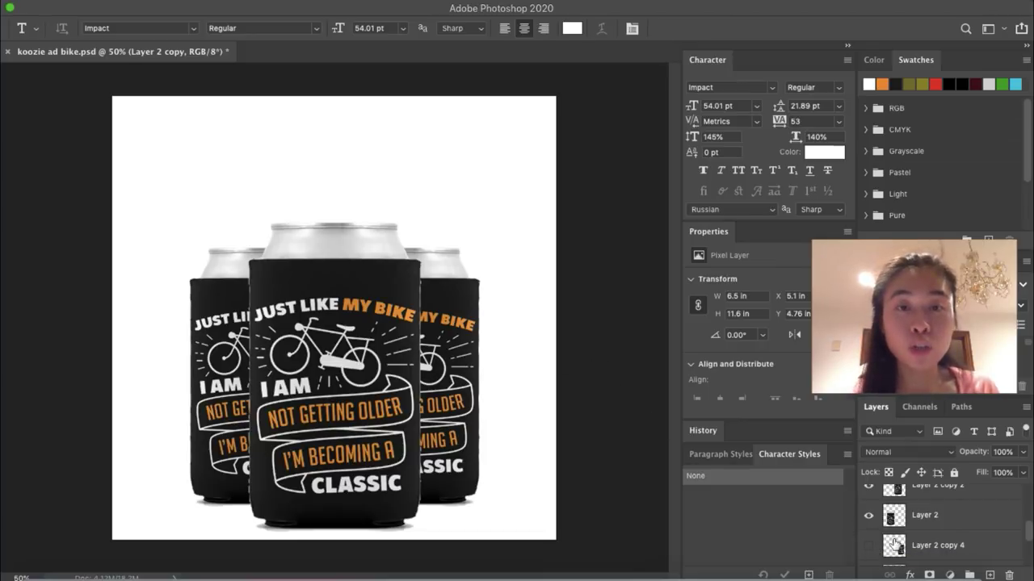
left_click(868, 546)
scroll(865, 548, "down", 1)
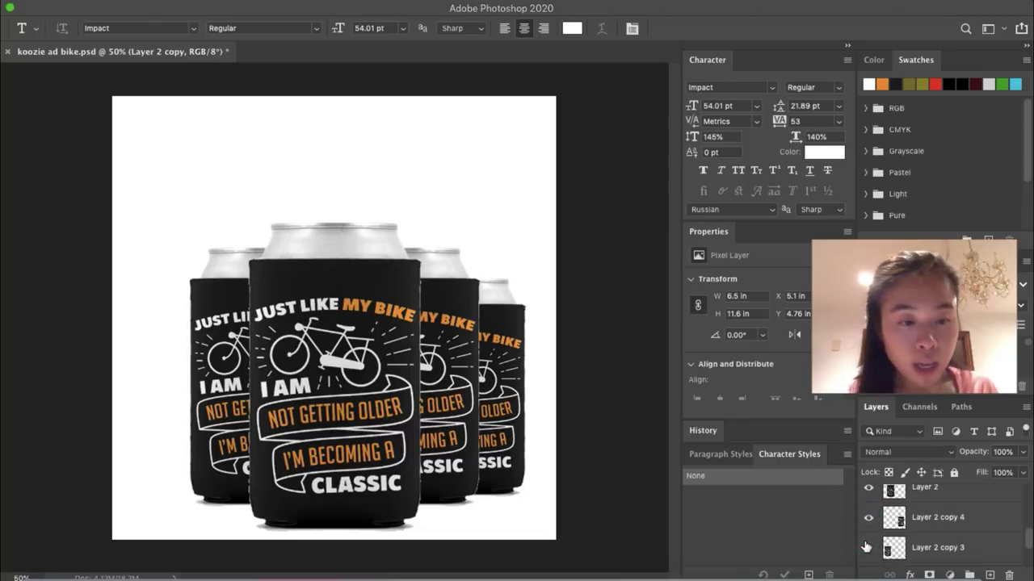
left_click(868, 547)
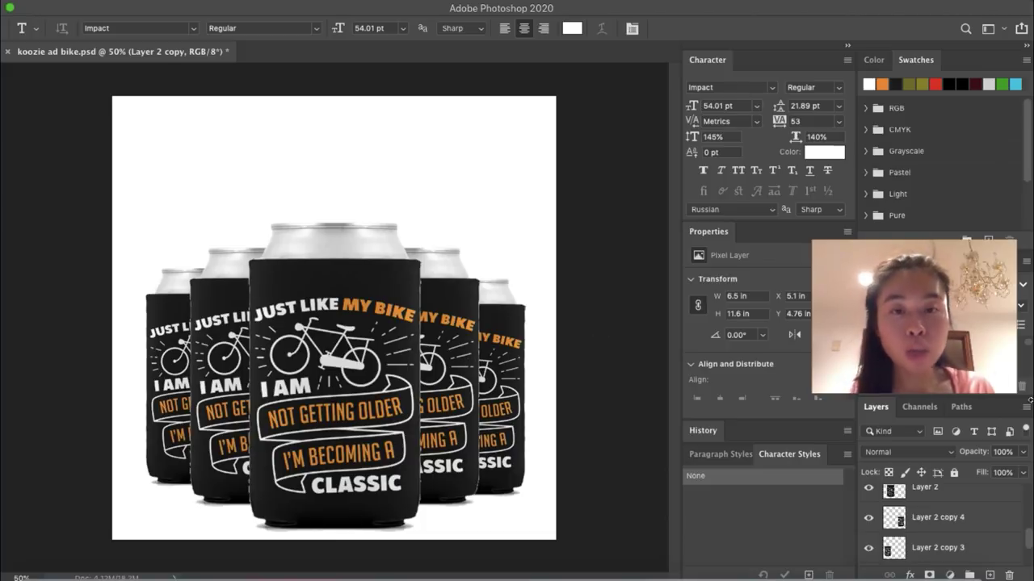
- Show the beach background Layer 1, the orange Rounded Rectangle 1 banner and the "5-Pack Can Cooler" text layer
scroll(937, 517, "down", 2)
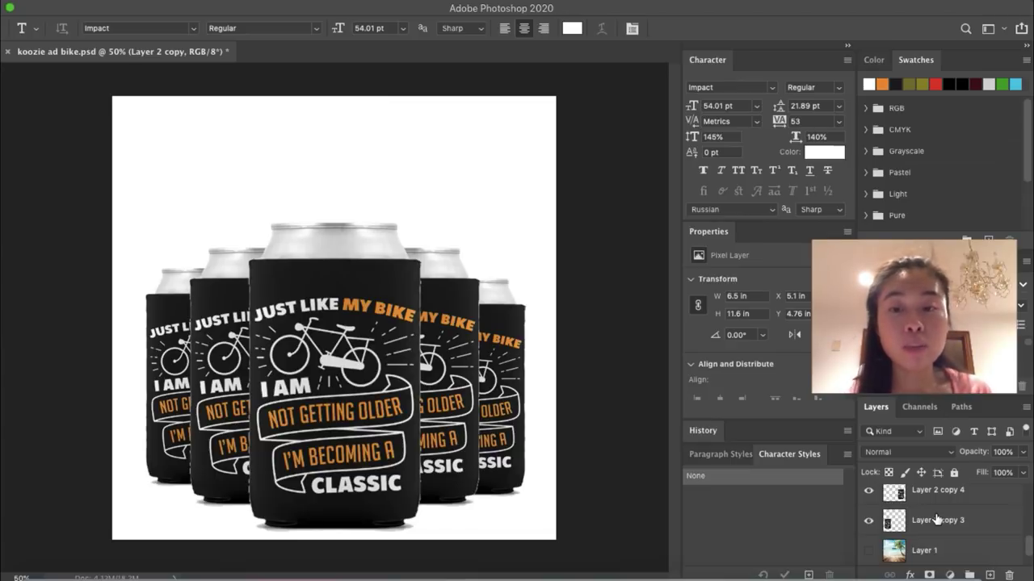
left_click(869, 550)
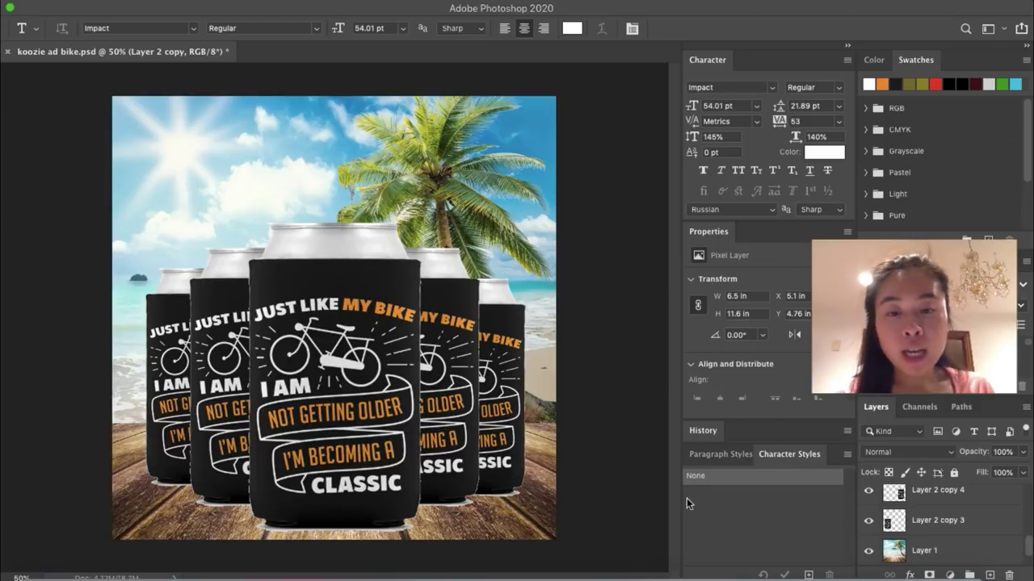
scroll(910, 517, "up", 4)
scroll(911, 518, "up", 2)
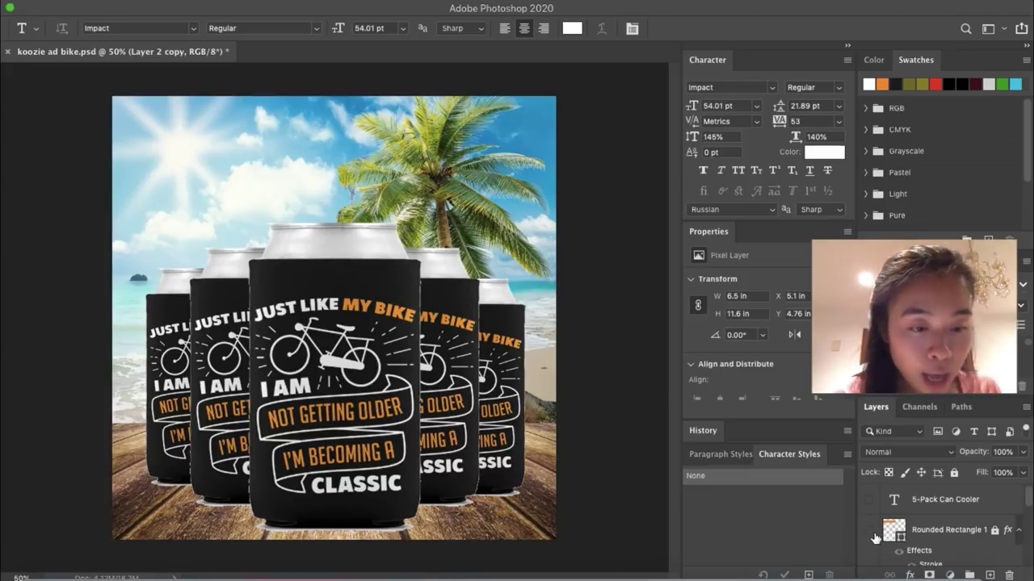
left_click(868, 530)
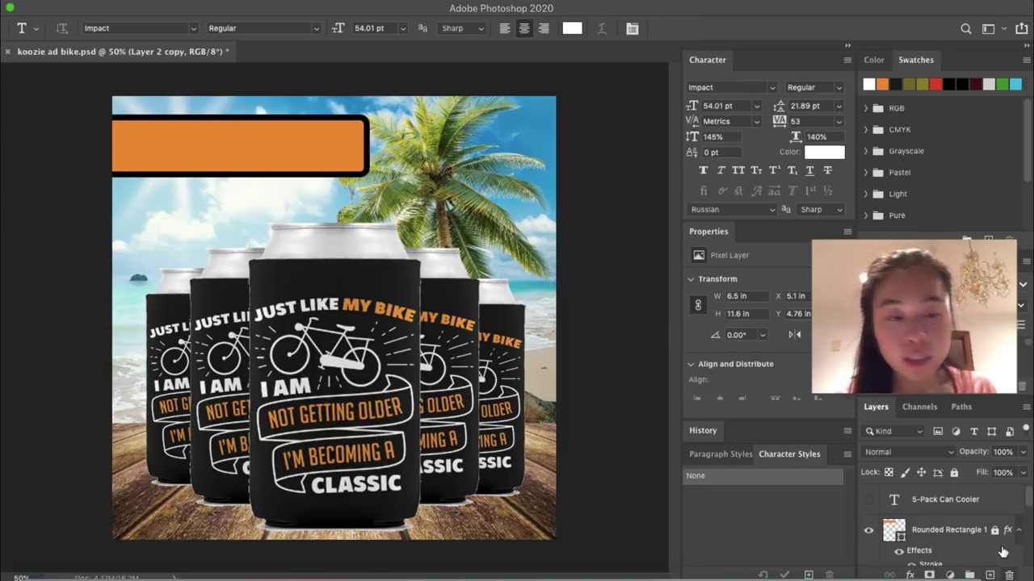
left_click(868, 503)
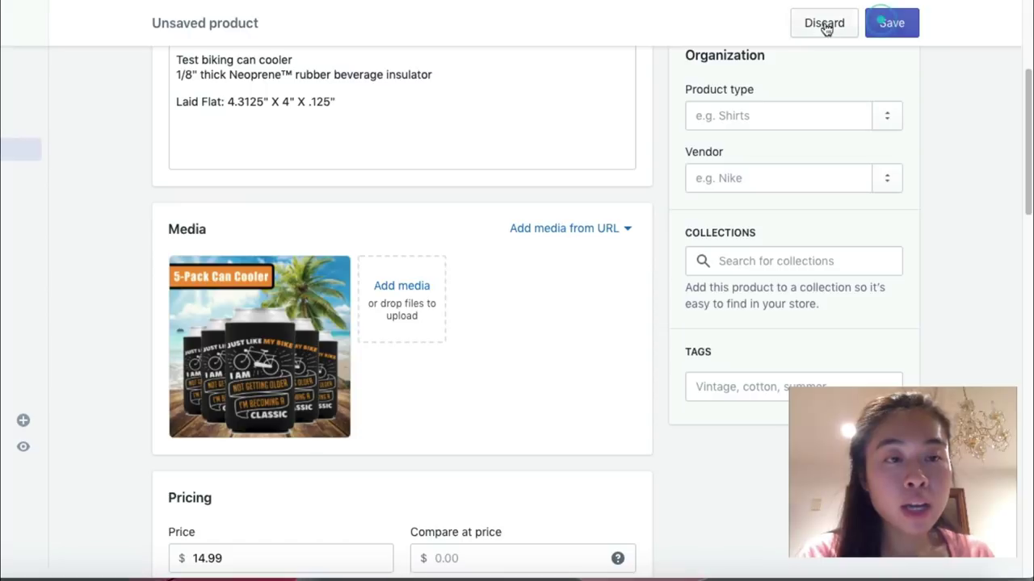
- Save the new product in Shopify and view its page in the online store
left_click(904, 31)
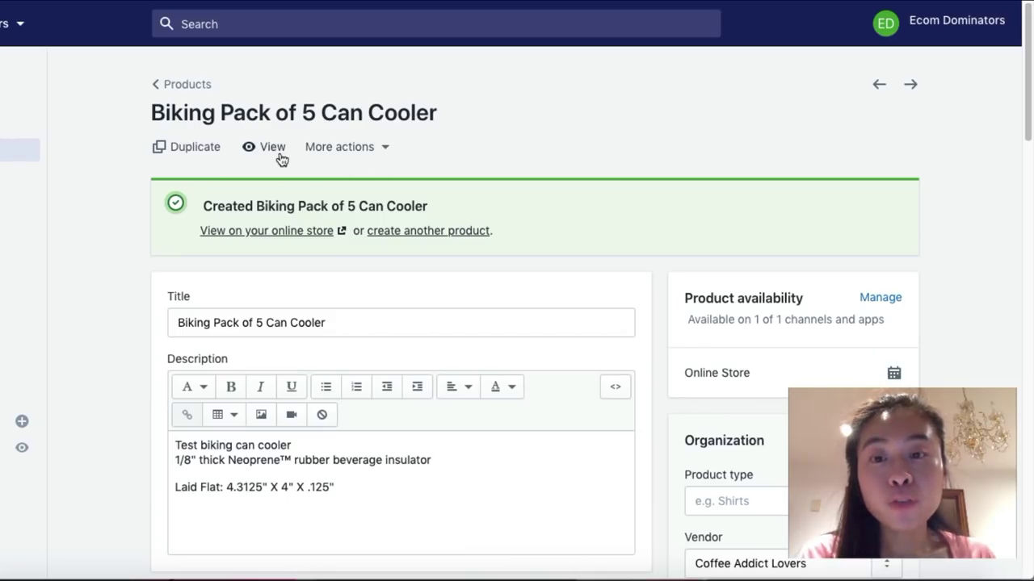
left_click(272, 150)
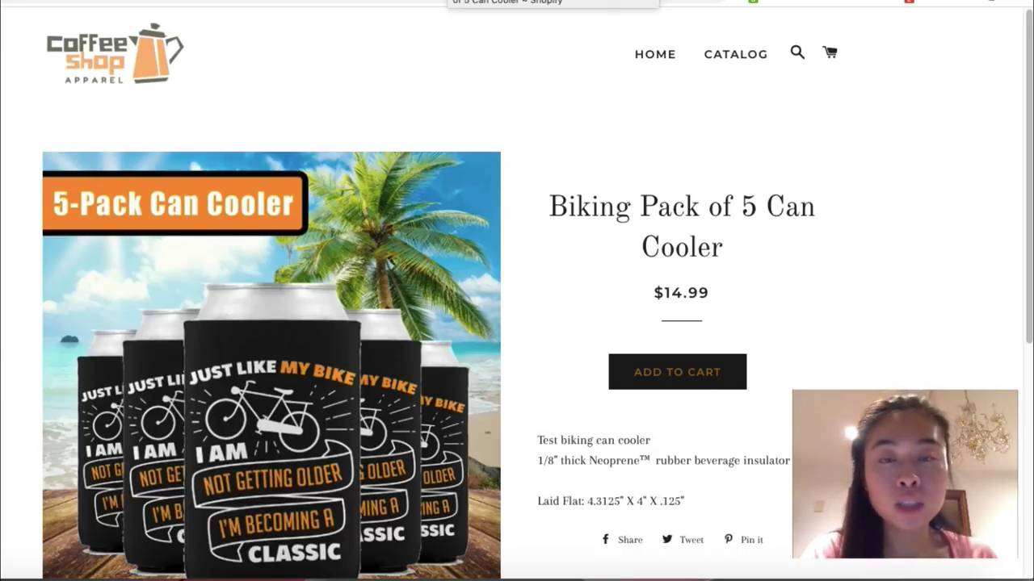
- Return to the Shopify product editor, change the price to $74.95 and save the product
left_click(456, 2)
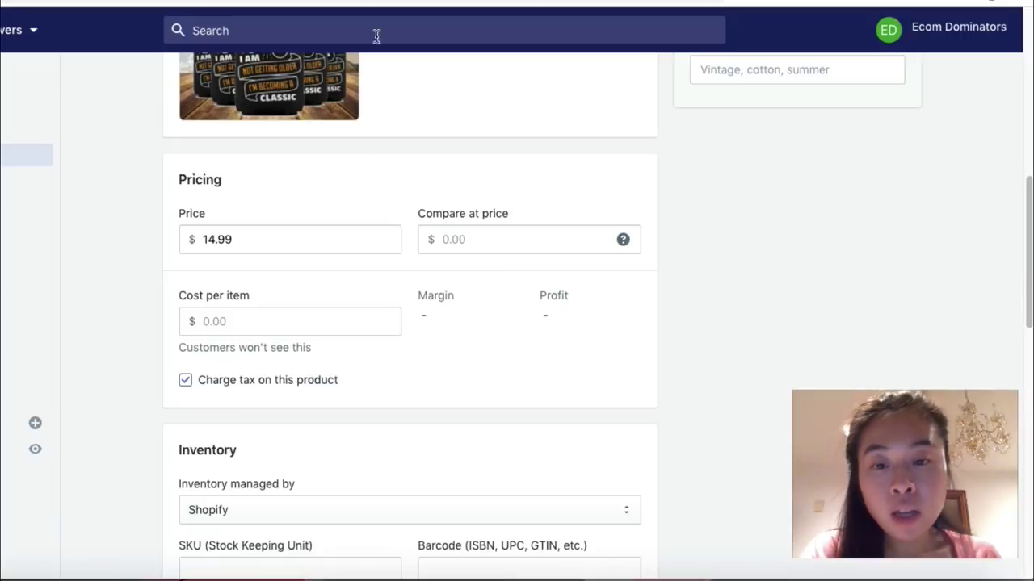
double_click(244, 239)
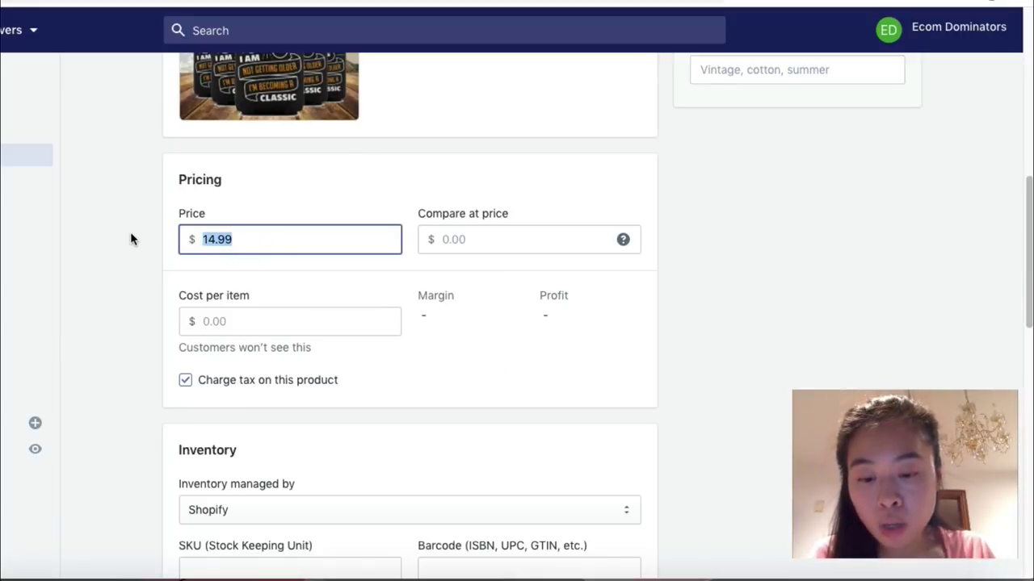
type("74.")
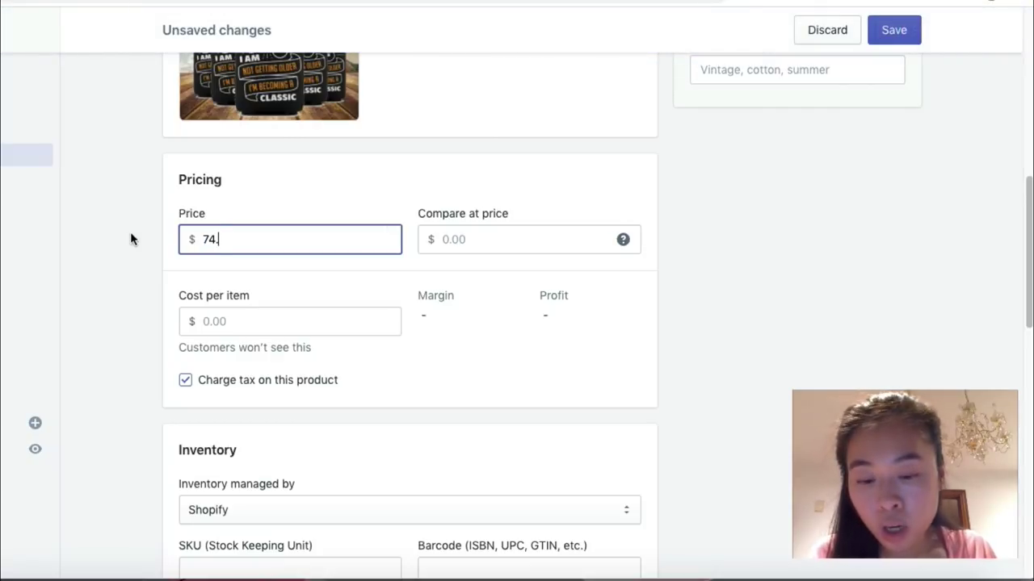
type("95")
left_click(460, 140)
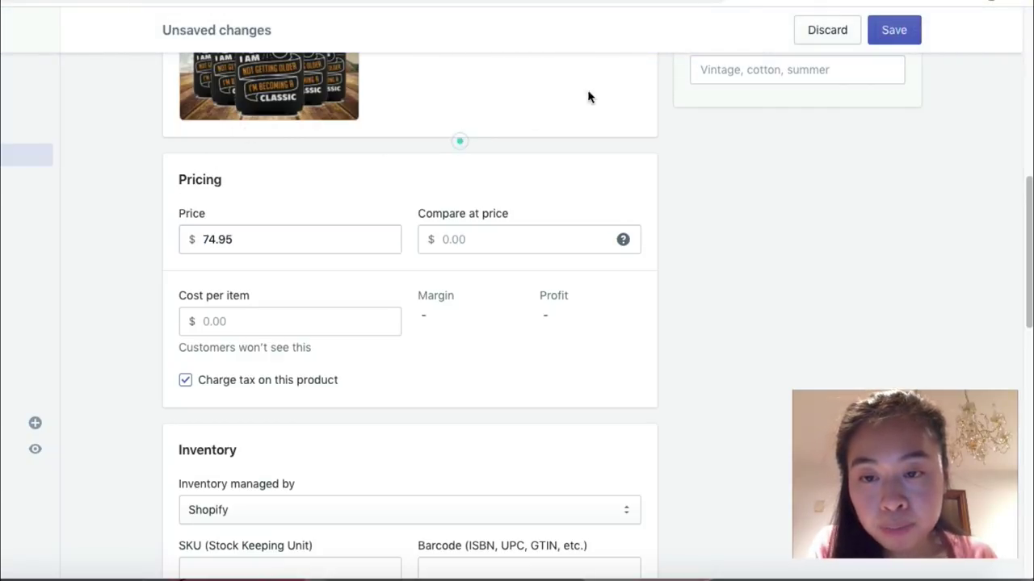
left_click(876, 32)
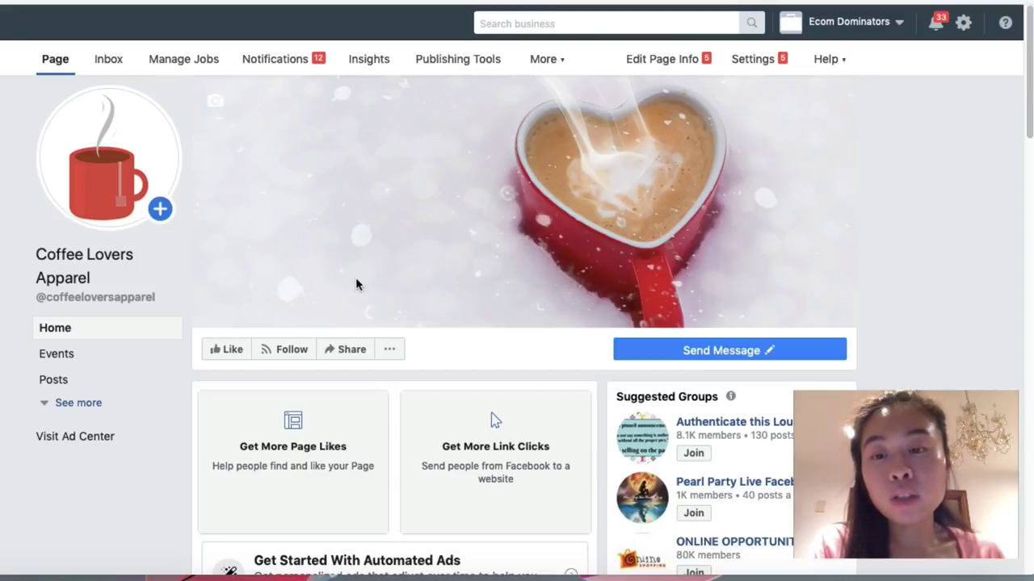
- Create a post on the Facebook page with the 5-pack can cooler image and the opening line "Do you like bikes?"
scroll(354, 282, "down", 3)
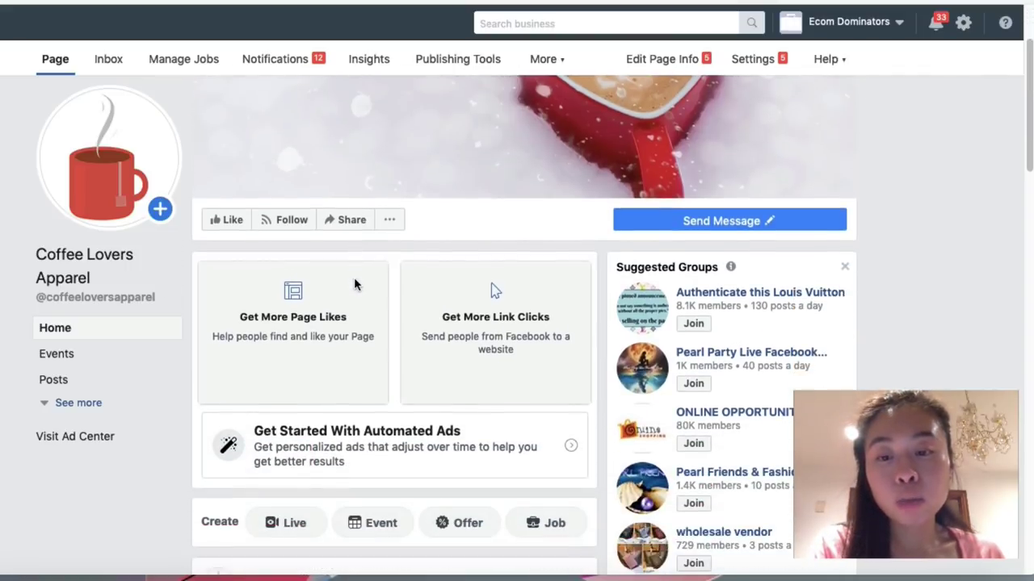
scroll(354, 278, "down", 3)
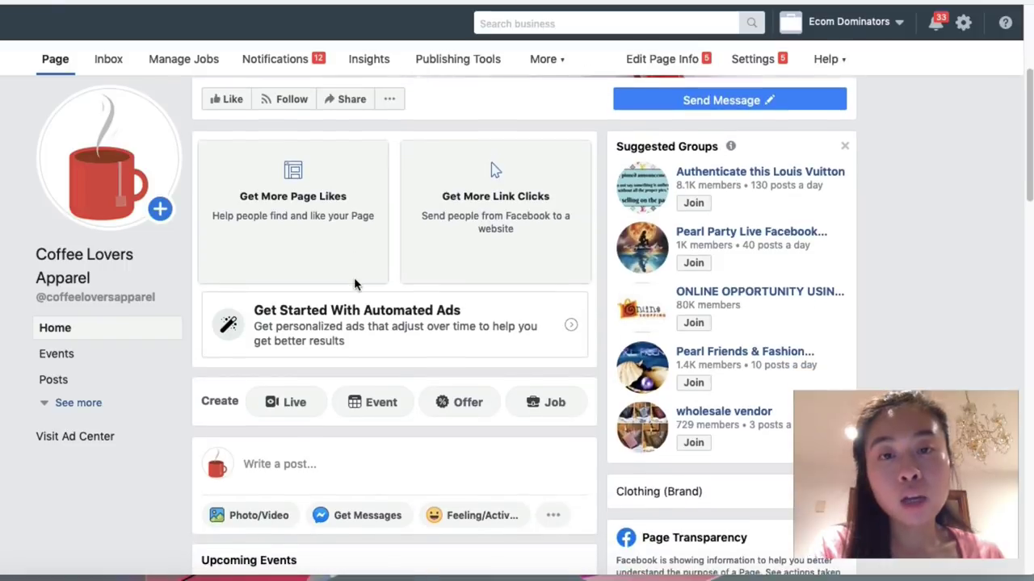
scroll(354, 277, "down", 1)
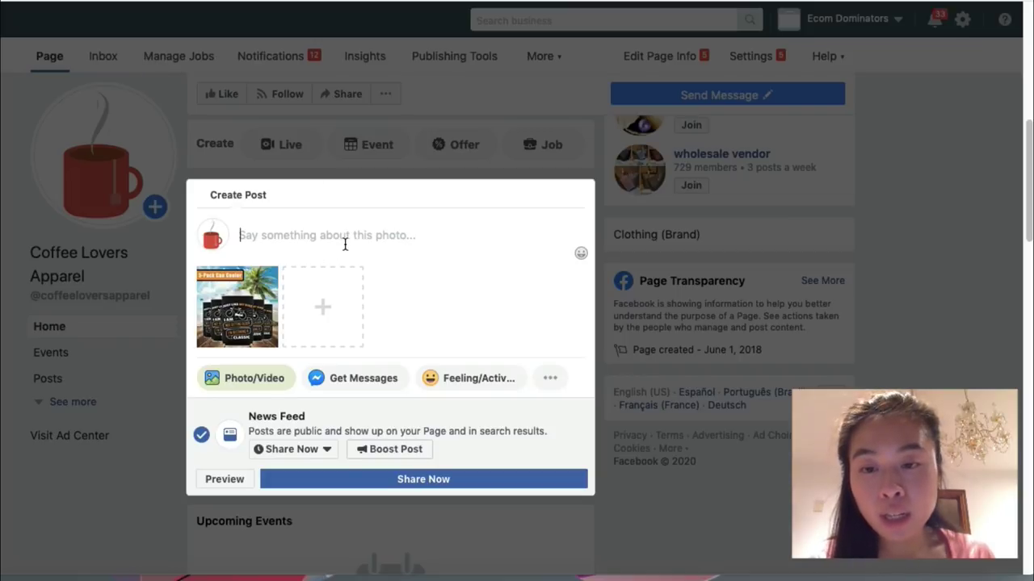
type("Do")
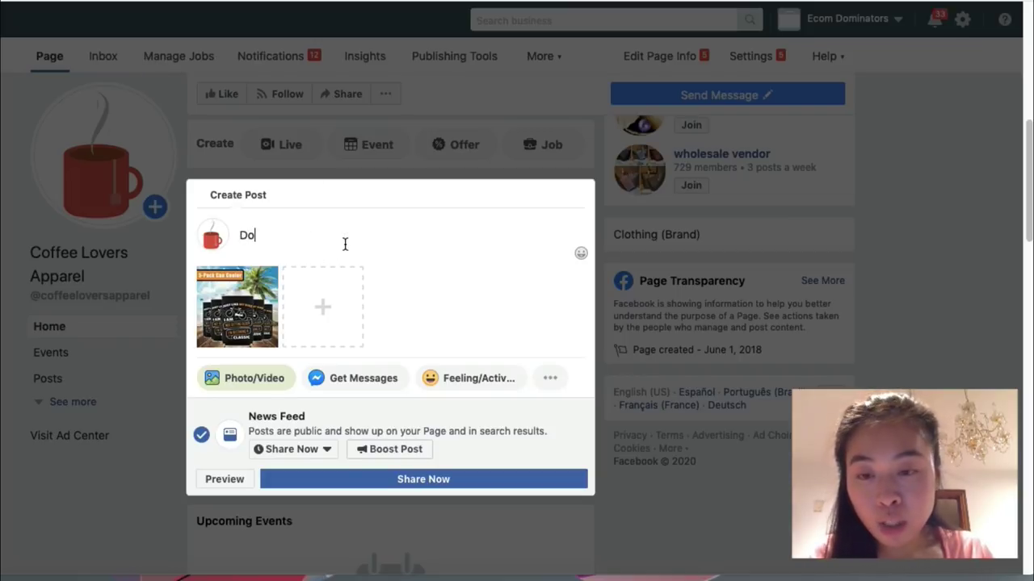
type(" you like ")
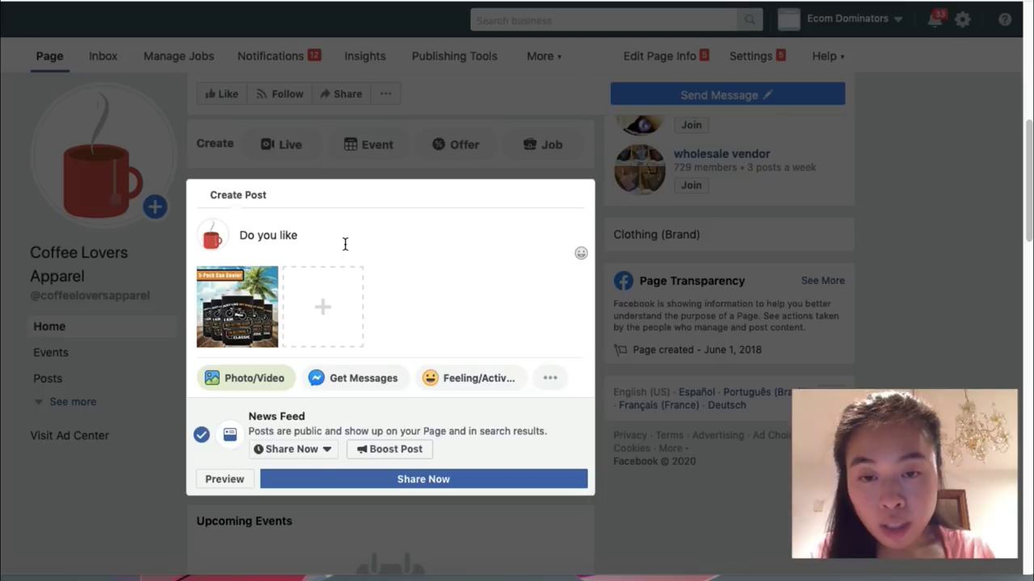
type("bikes?")
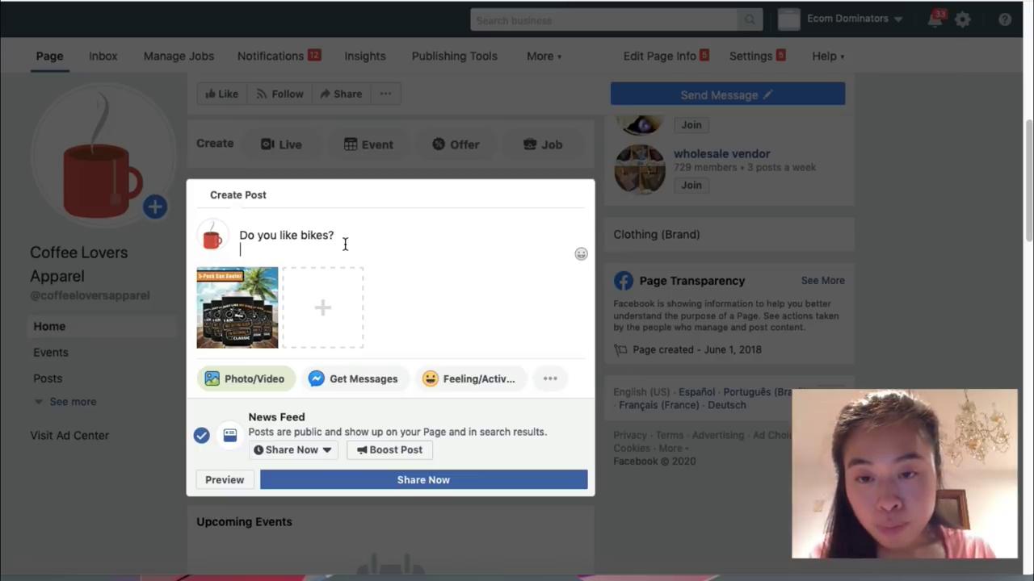
key("Return")
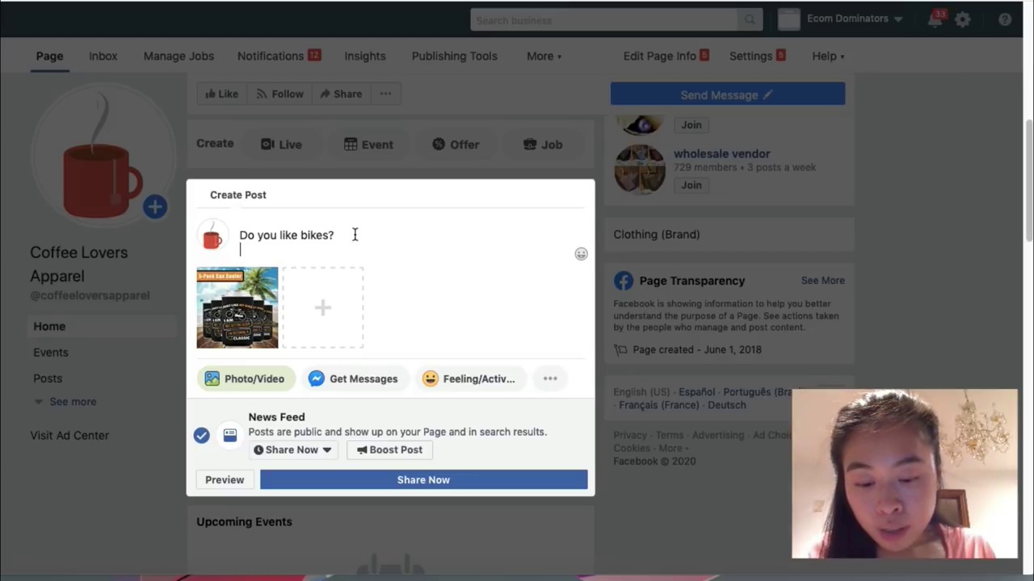
- Add the line "Grab these awesome can coolers here:" below the opening question in the post
type("Grab th")
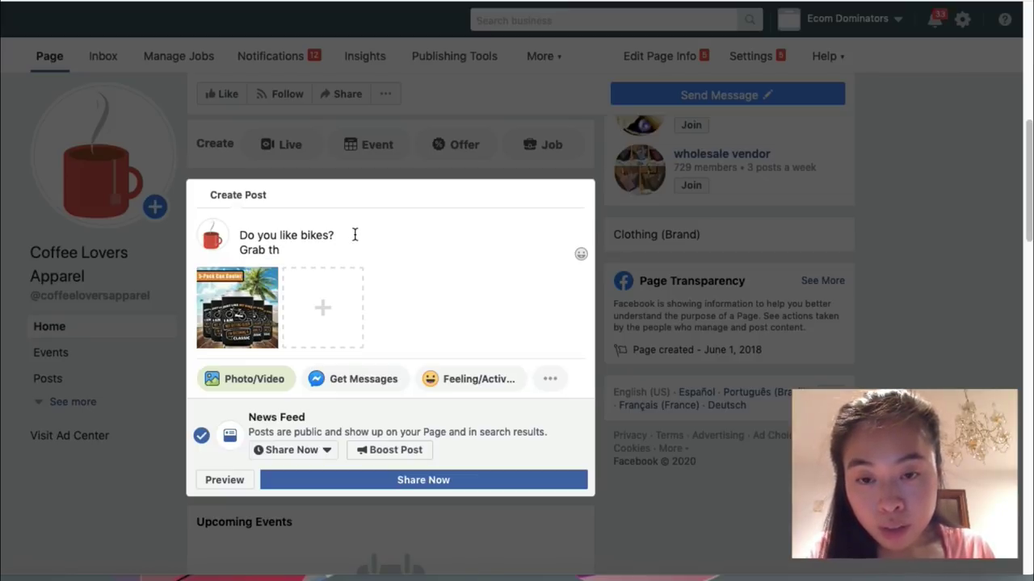
key("BackSpace")
type("hese ")
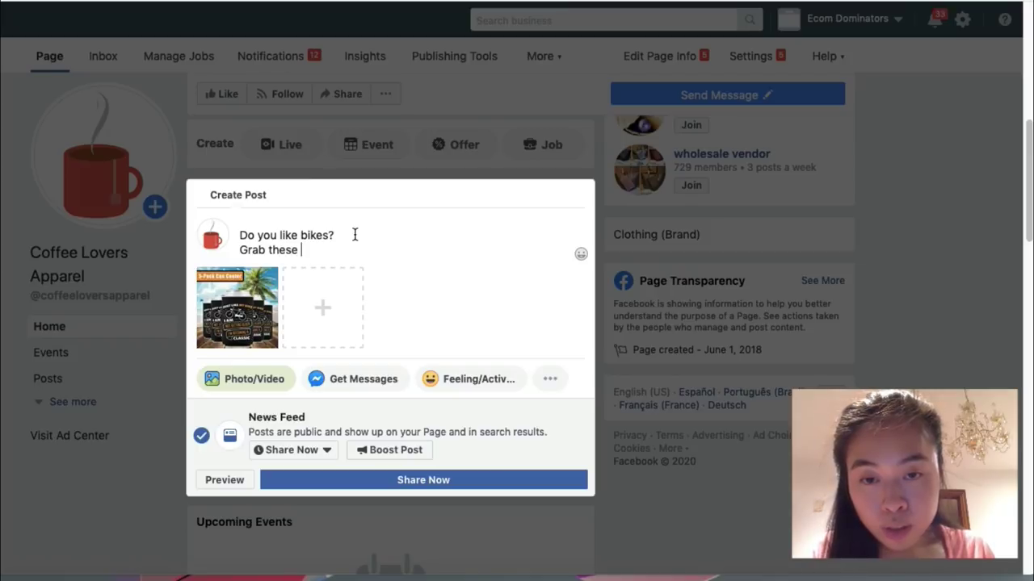
type("awesome ca")
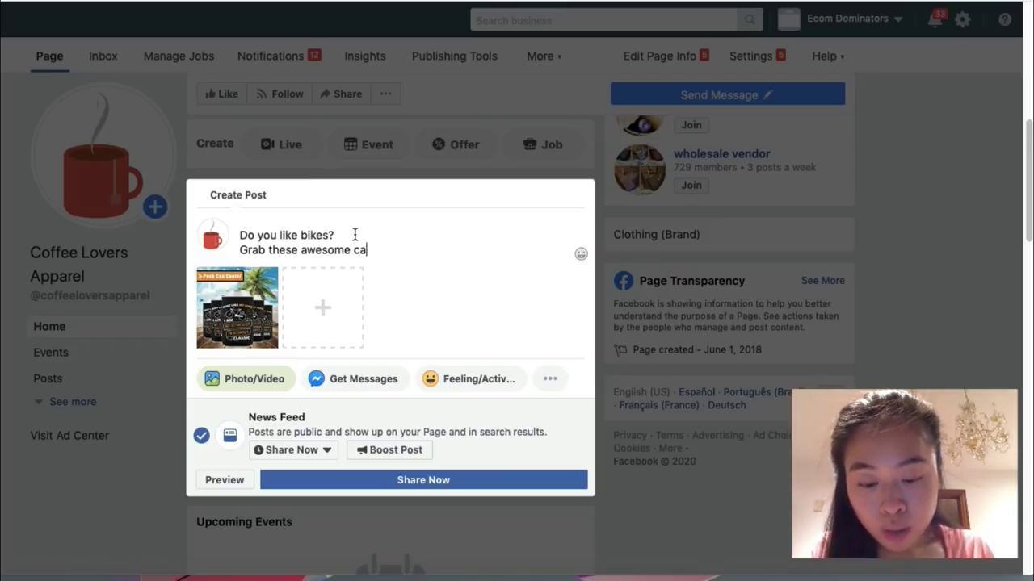
type("n coolers h")
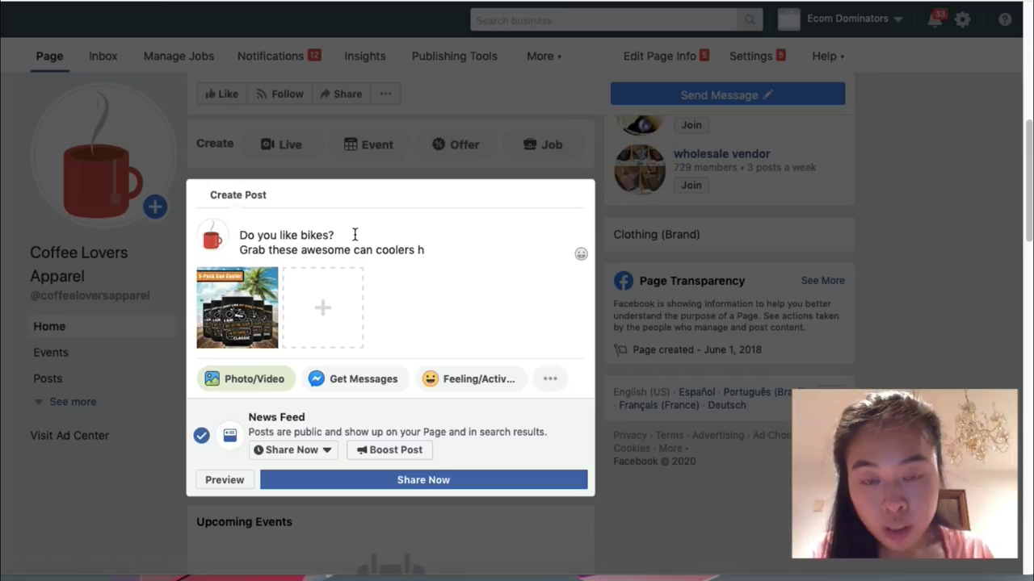
type("ere:")
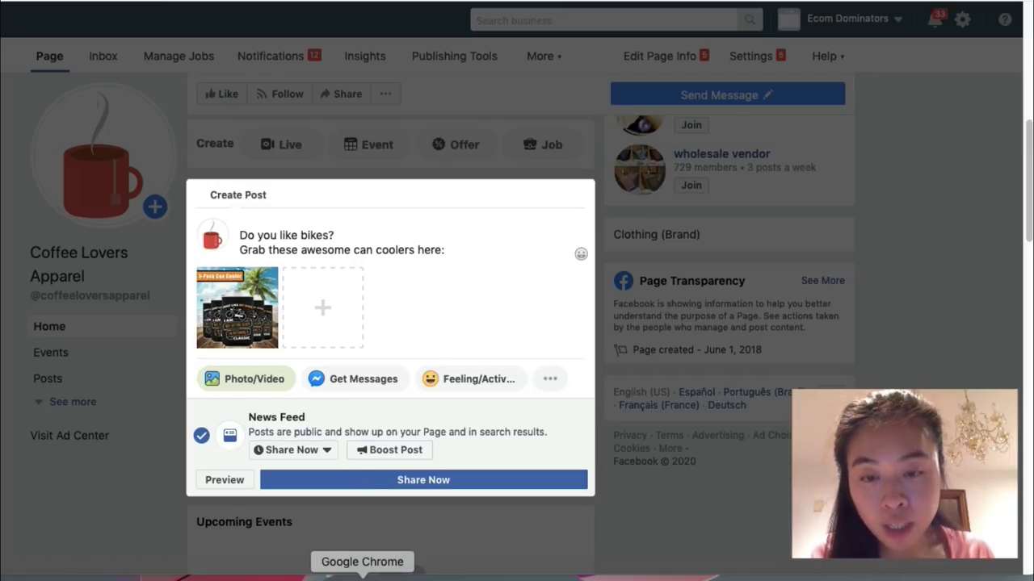
left_click(362, 570)
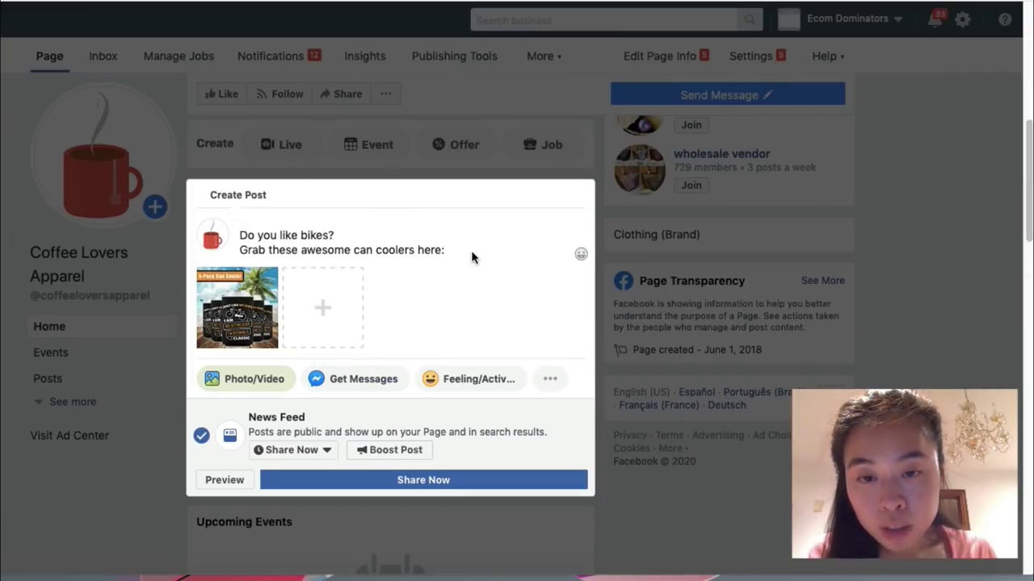
left_click(462, 252)
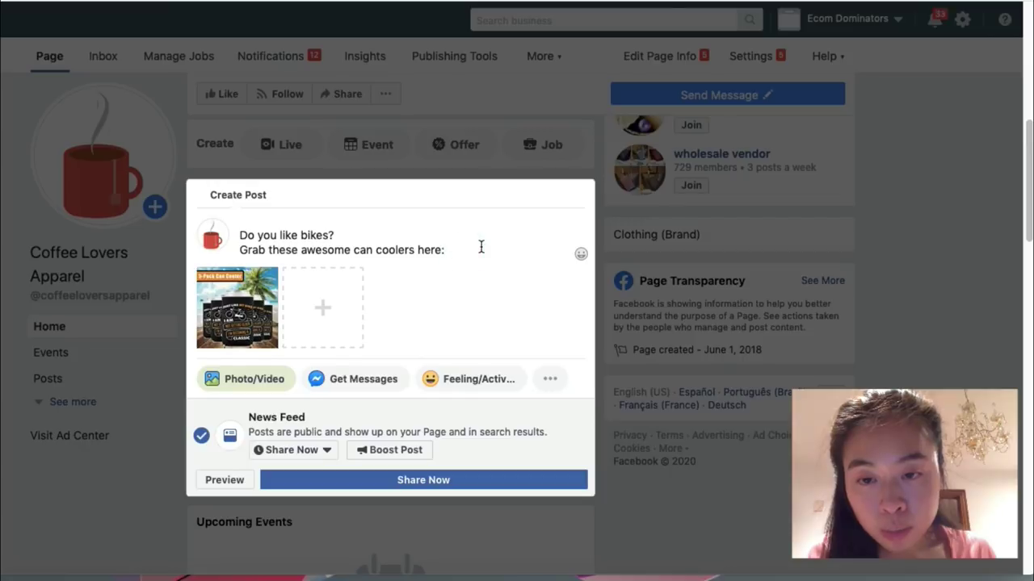
type("https://coffee-addict-lovers.myshopify.com/products/biking-pack-of-5-can-cooler")
key("Return")
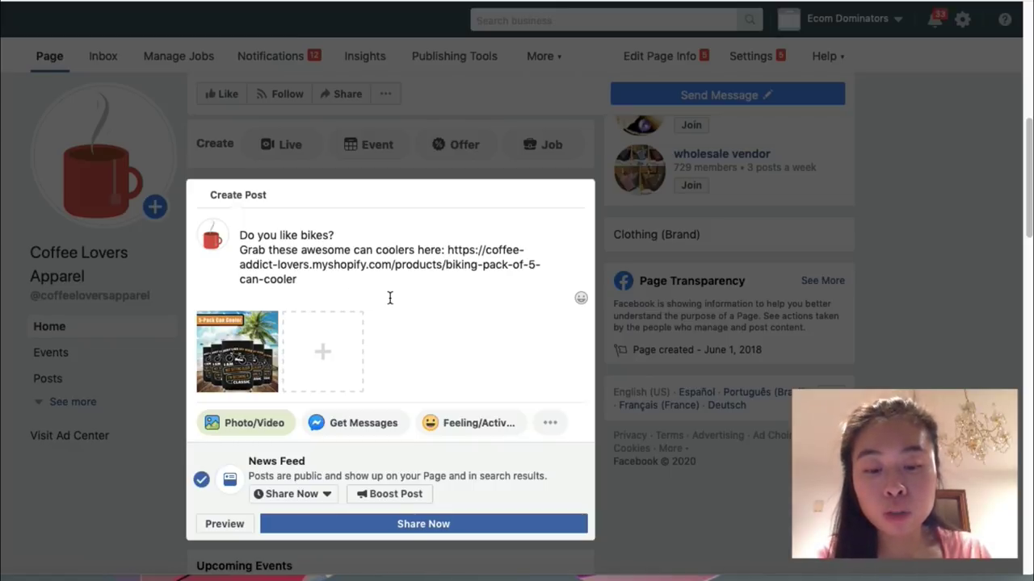
- Finish the post with the line "Only 100 left! Get yours now!" and publish it on the page
type("Only ")
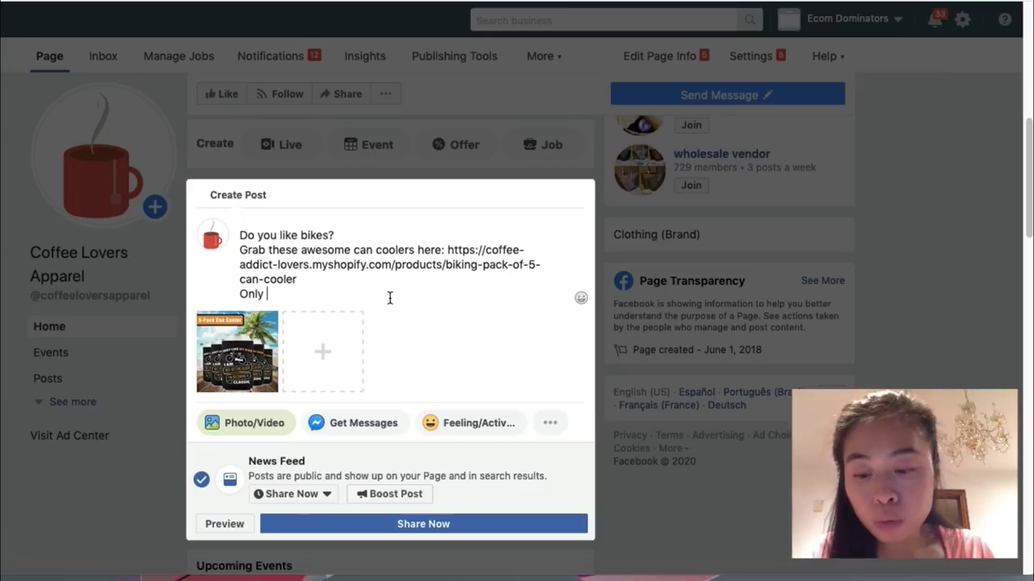
type("100 le")
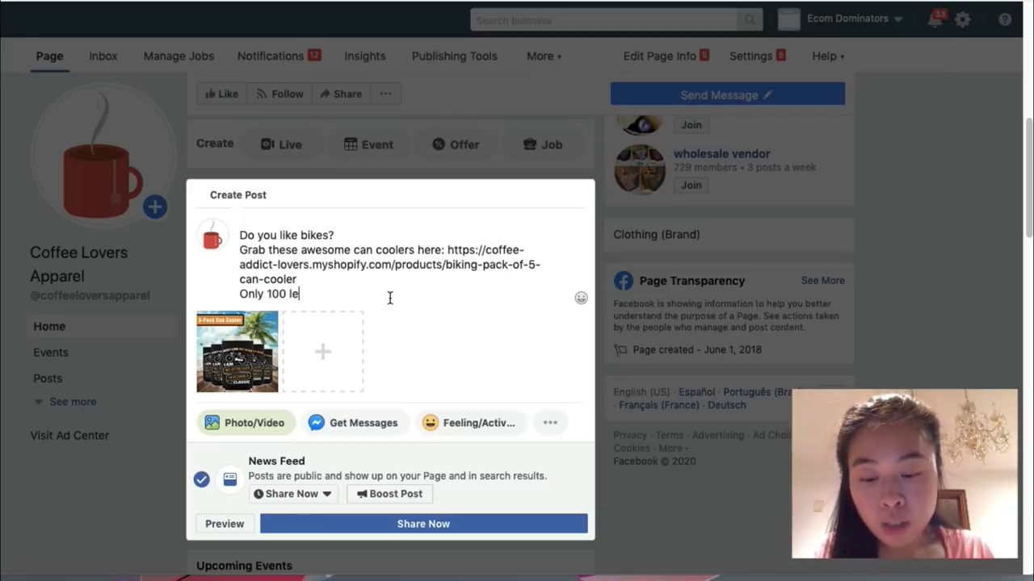
type("ft! Get ")
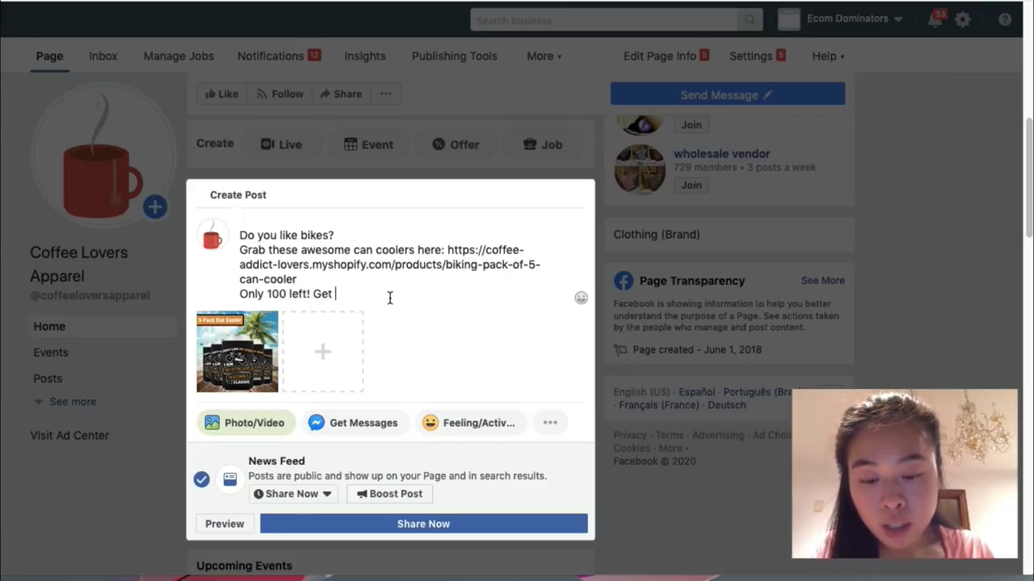
type("yours now")
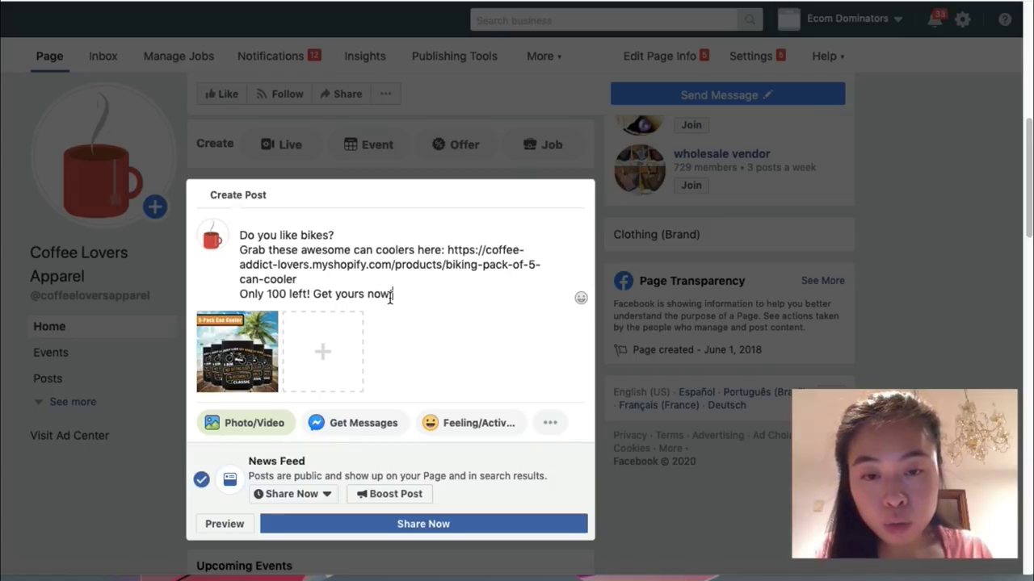
type("!")
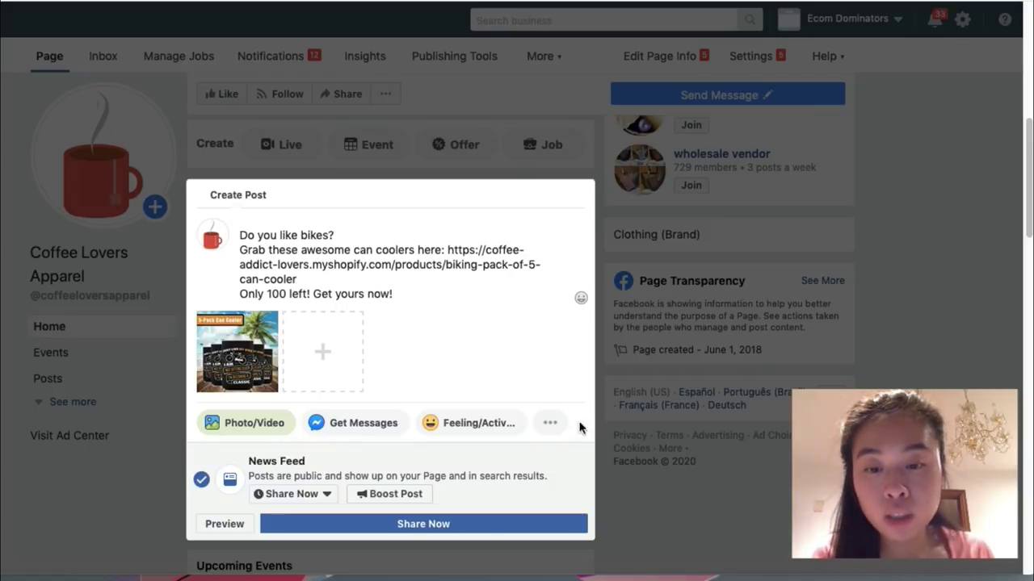
left_click(429, 524)
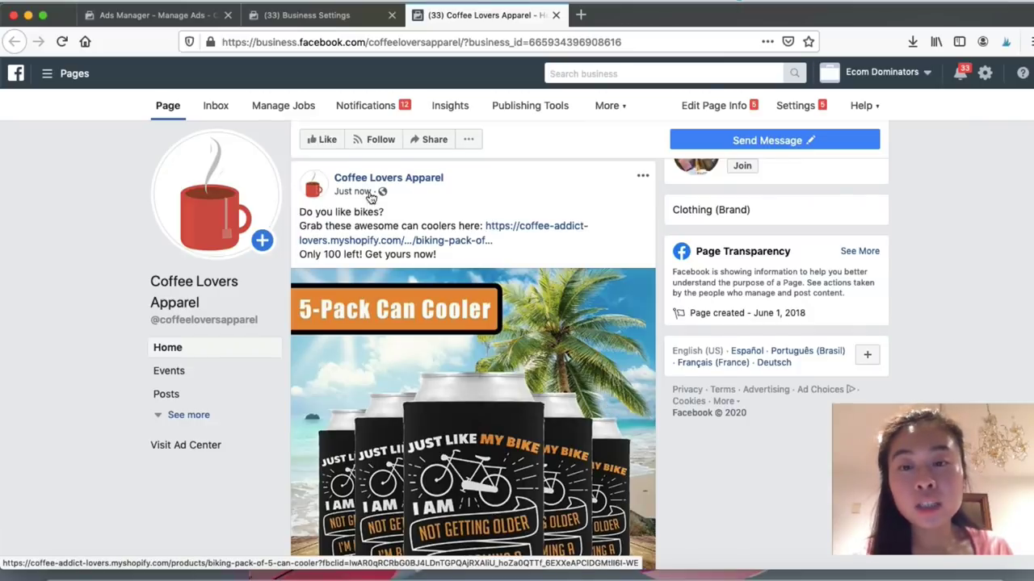
- Review the text, product link and 5-pack can cooler image of the published post
scroll(622, 380, "down", 2)
scroll(620, 381, "down", 3)
scroll(620, 383, "up", 2)
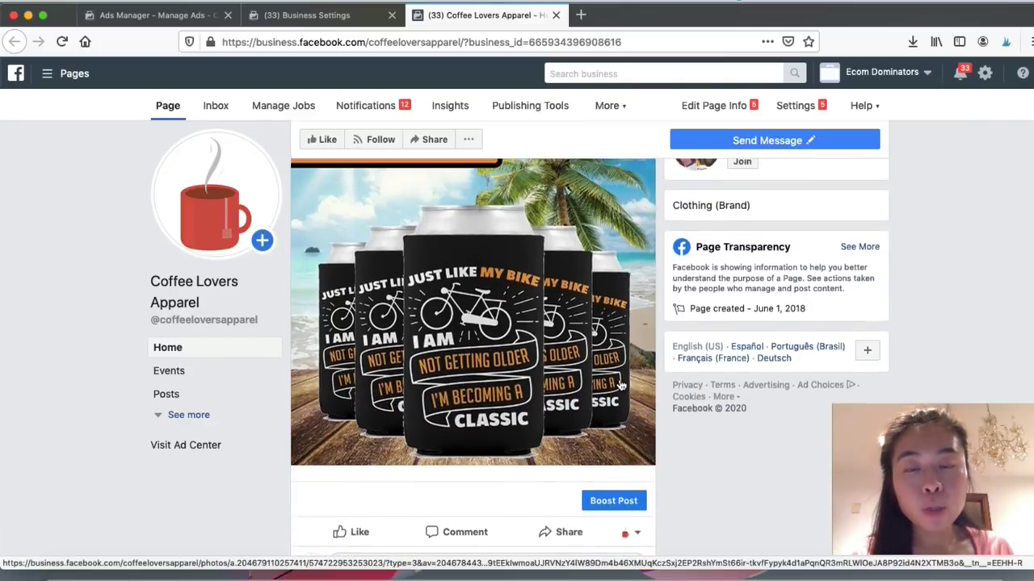
scroll(621, 386, "up", 3)
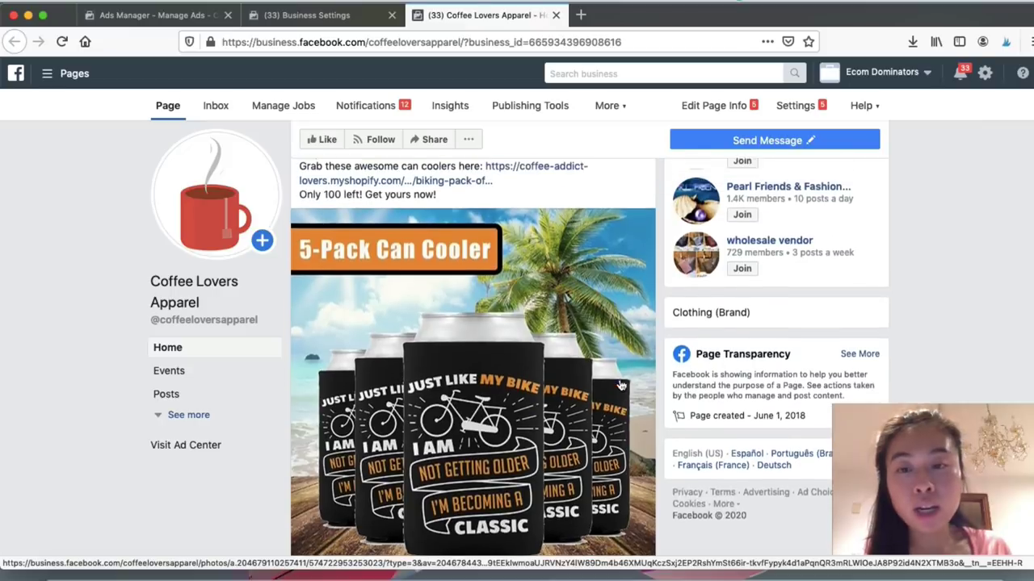
scroll(493, 400, "down", 2)
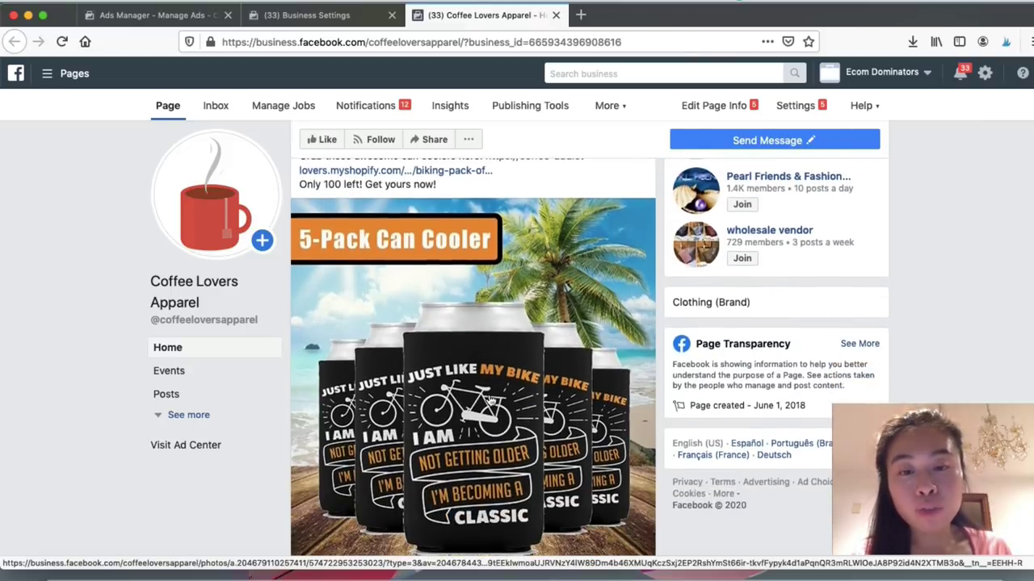
scroll(517, 410, "up", 2)
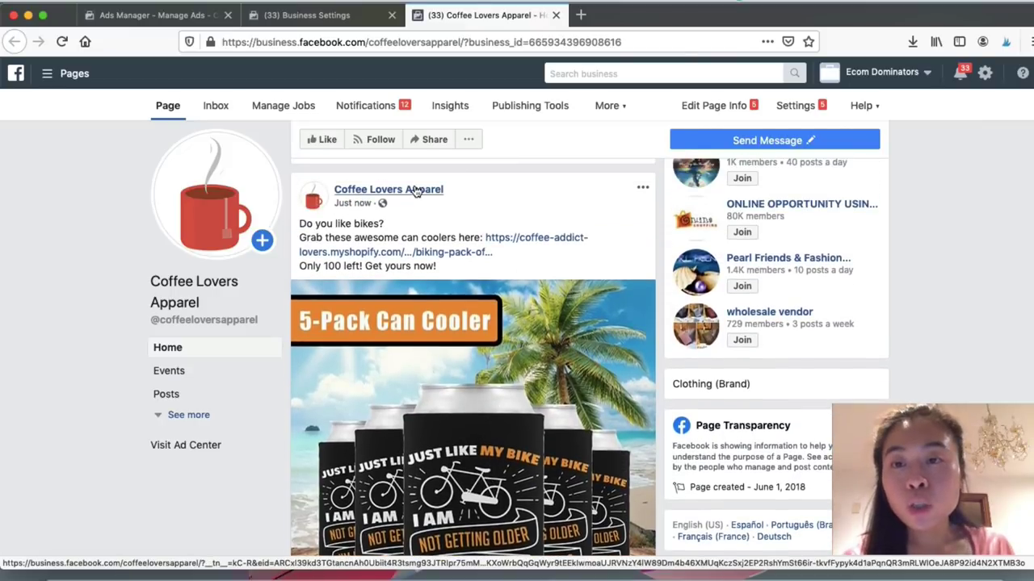
- Switch to Ads Manager and start a new campaign with the Conversions objective, dismissing the summary of the earlier draft
left_click(203, 23)
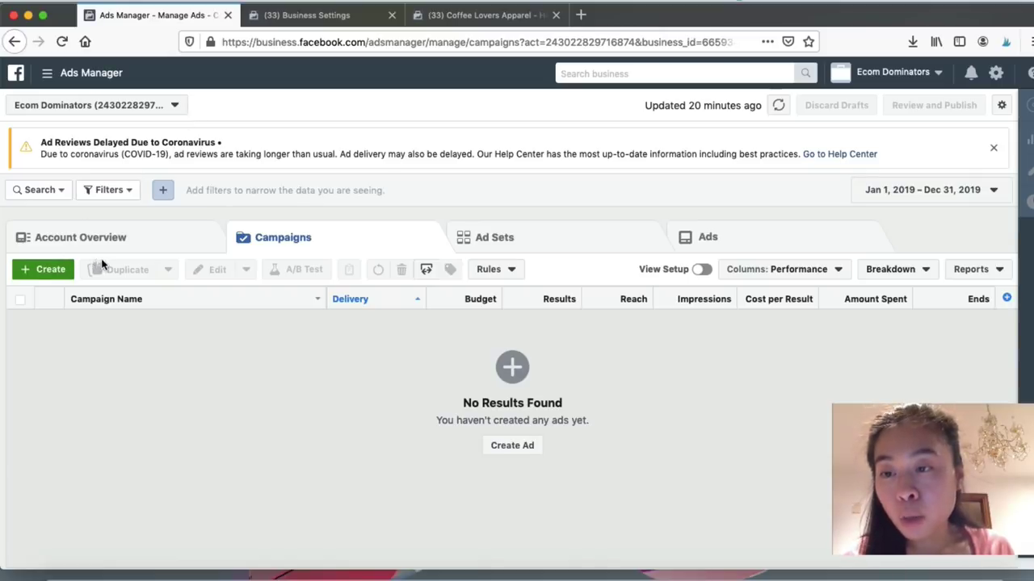
left_click(46, 269)
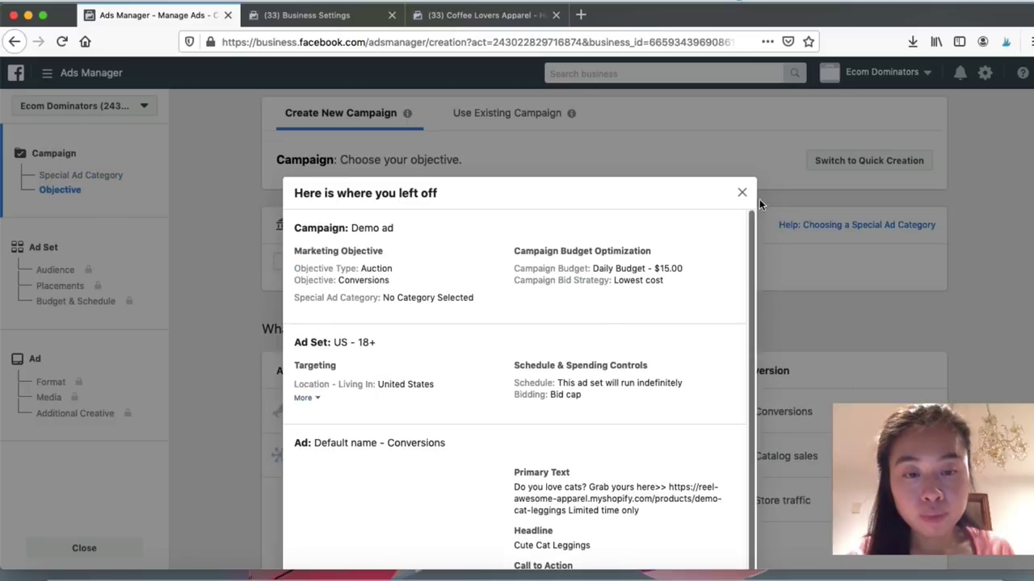
left_click(741, 192)
scroll(713, 280, "down", 2)
scroll(713, 279, "up", 1)
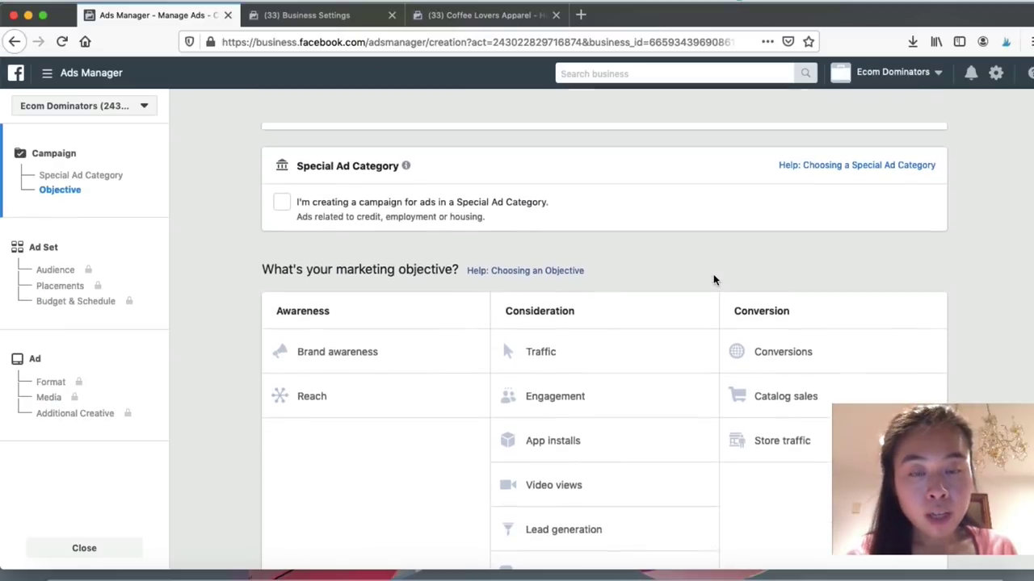
scroll(727, 285, "down", 1)
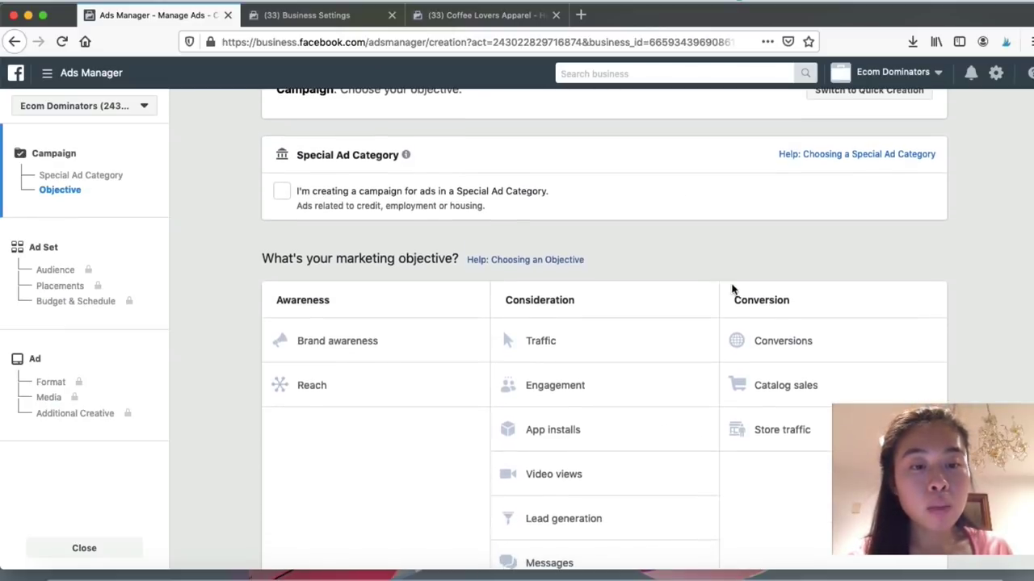
left_click(751, 339)
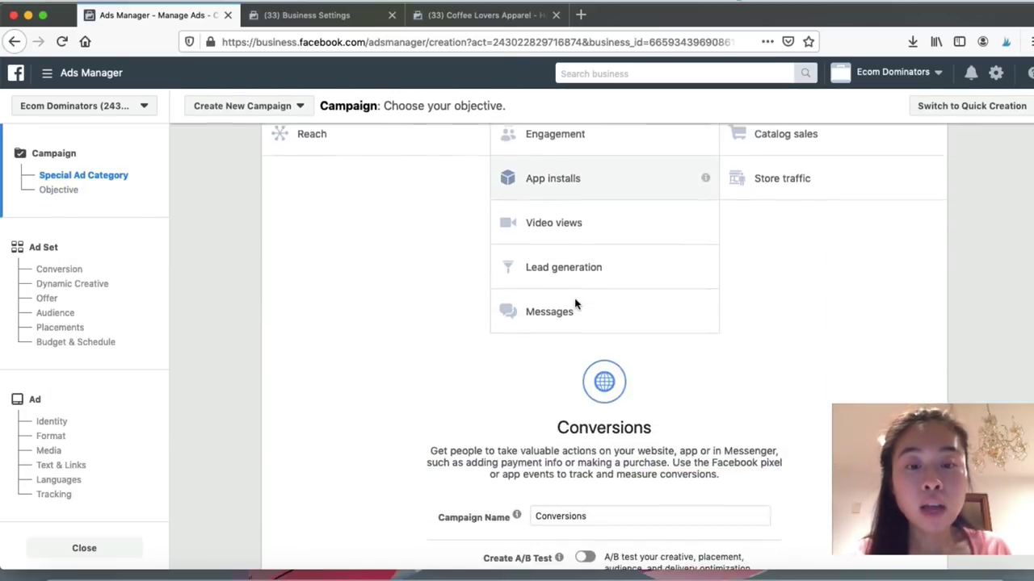
- Name the campaign "test can cooler ad" and continue to the ad set settings
left_click(592, 394)
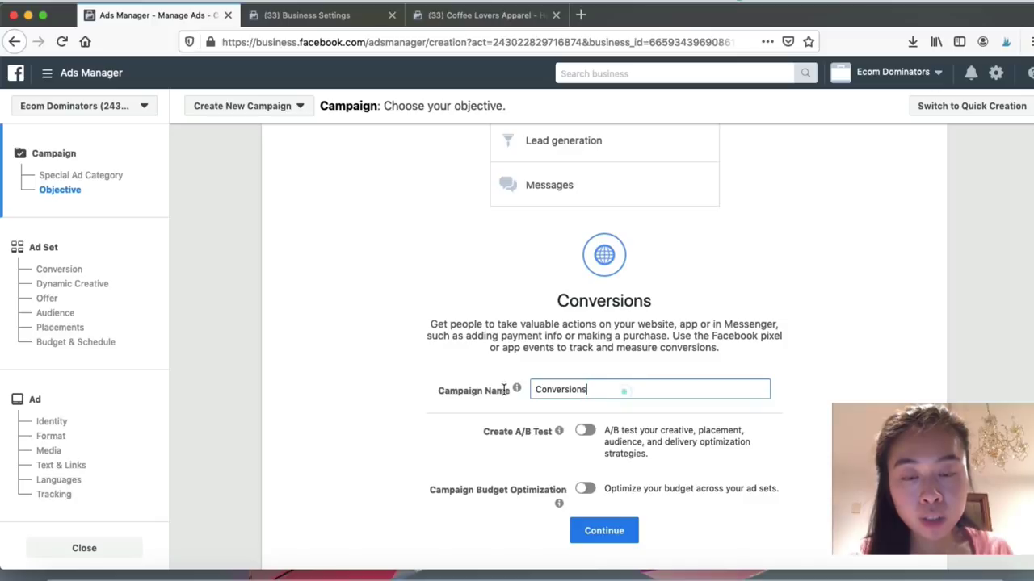
left_click_drag(613, 391, 440, 390)
type("test")
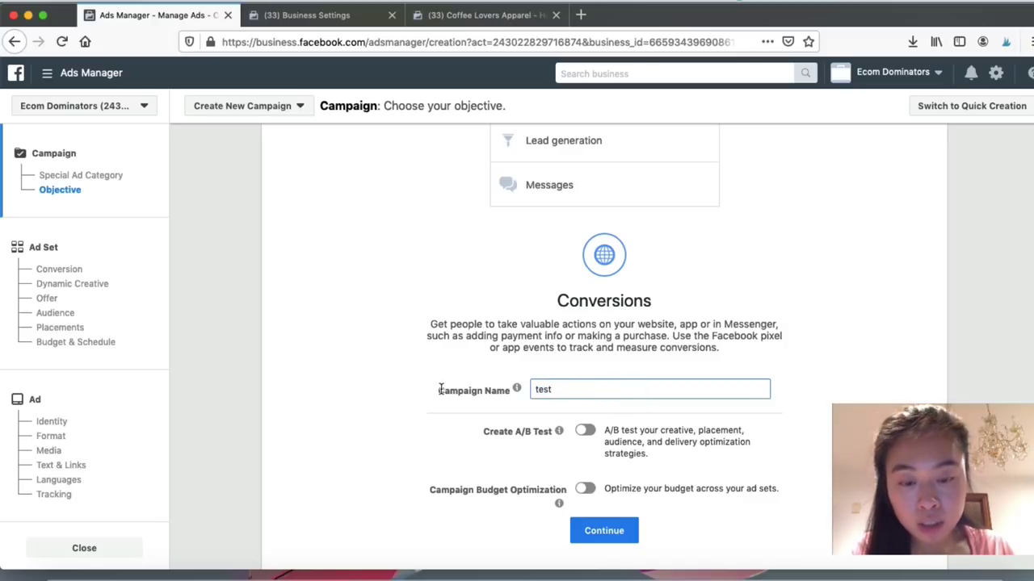
type(" can co")
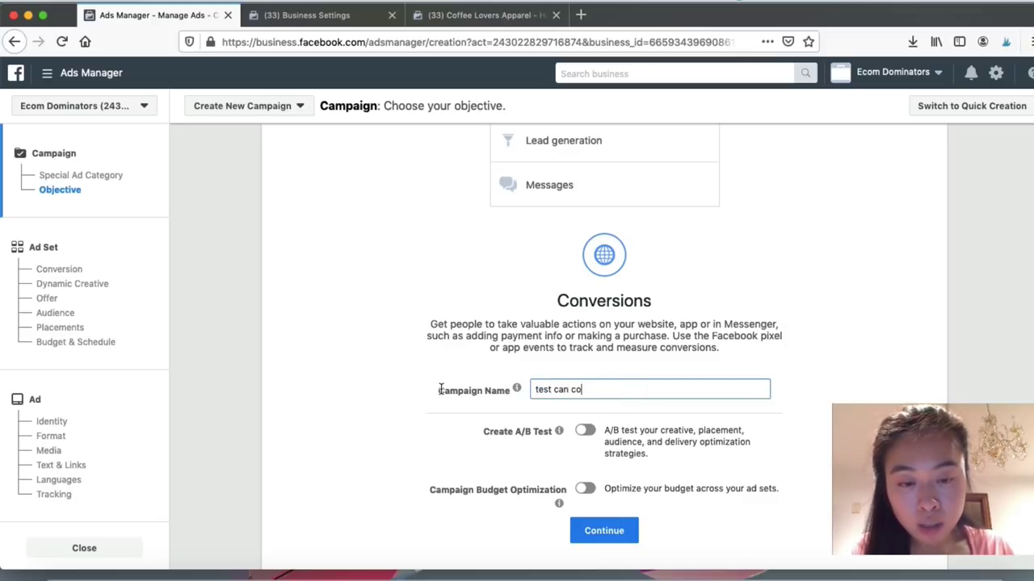
type("oler ad")
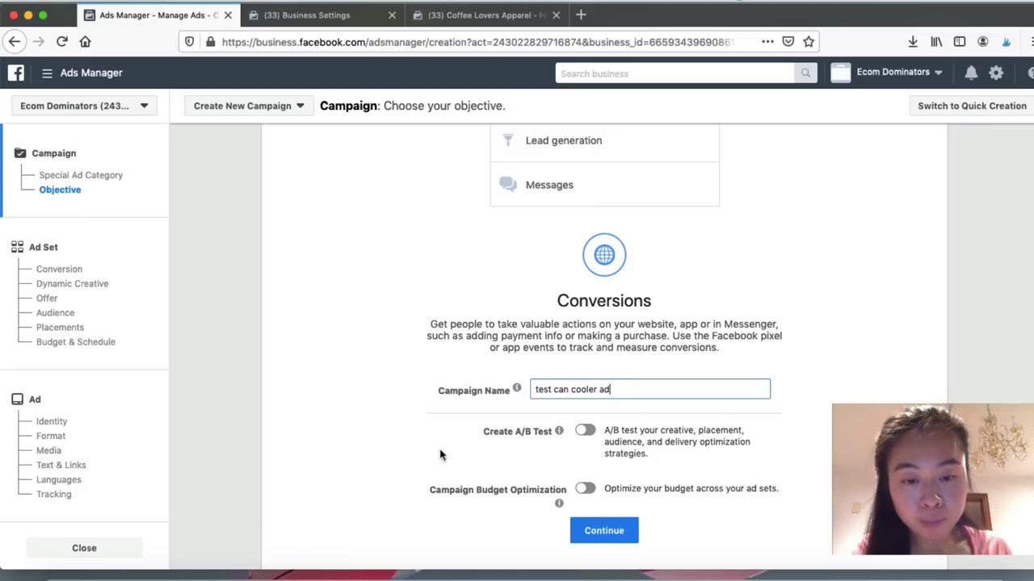
left_click(604, 531)
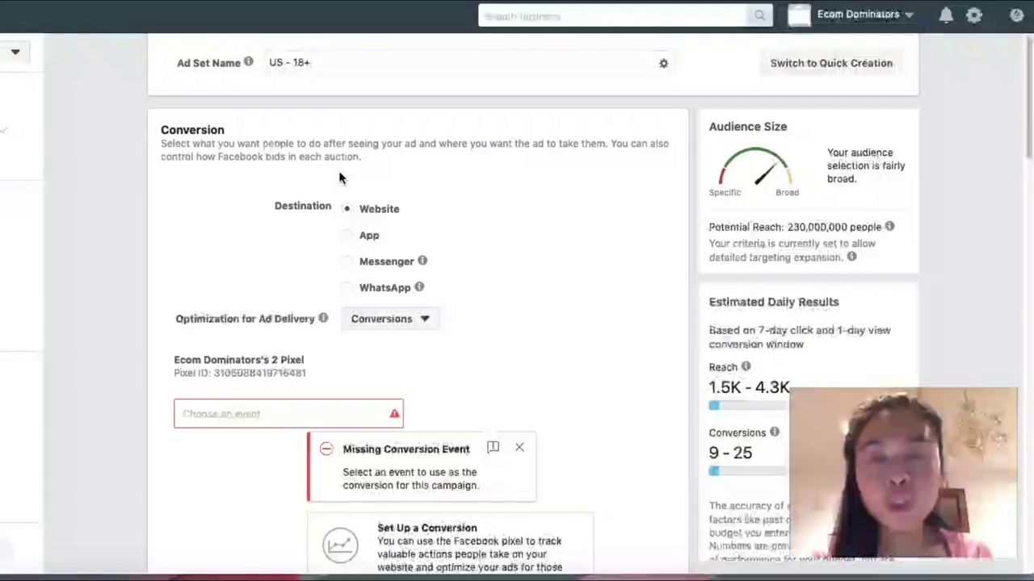
- Select Purchase as the pixel's conversion event for the ad set
scroll(308, 184, "down", 1)
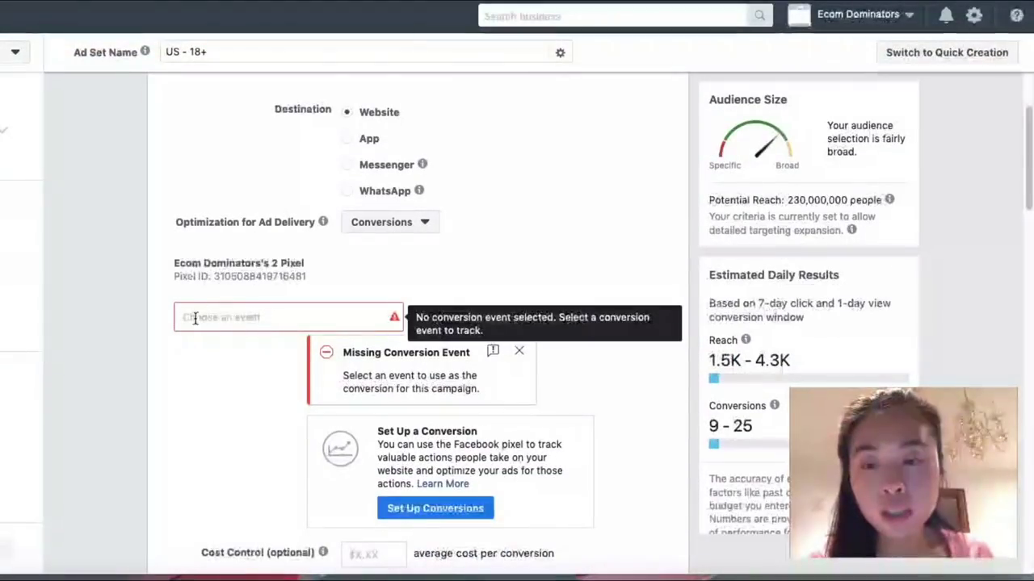
left_click(264, 317)
scroll(267, 381, "down", 5)
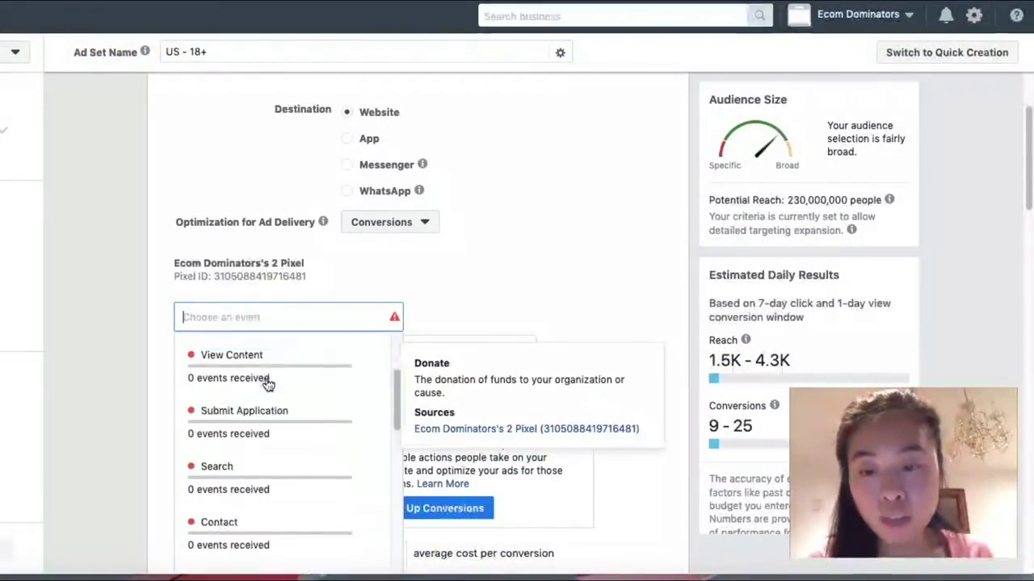
scroll(269, 385, "down", 5)
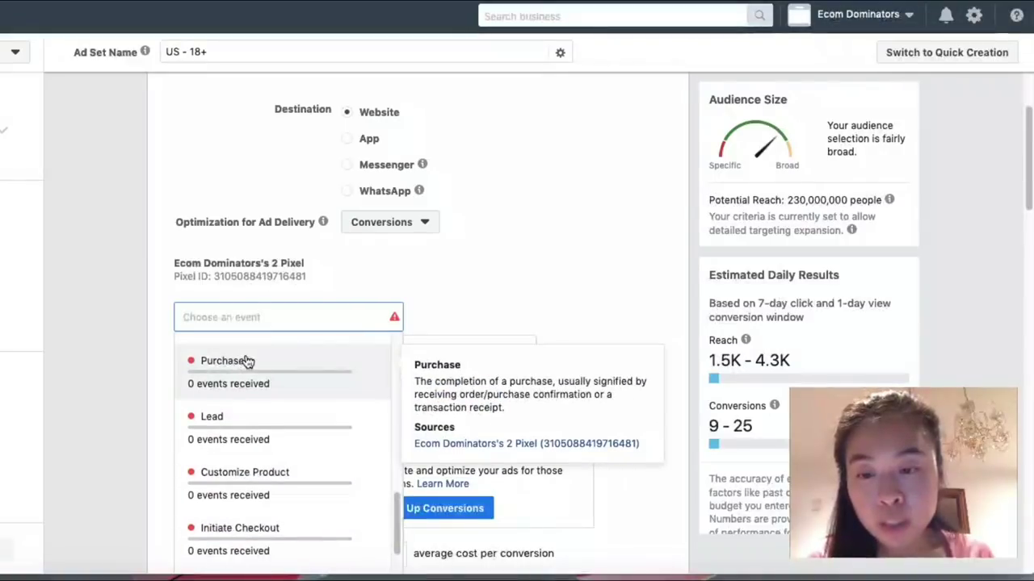
scroll(269, 385, "down", 3)
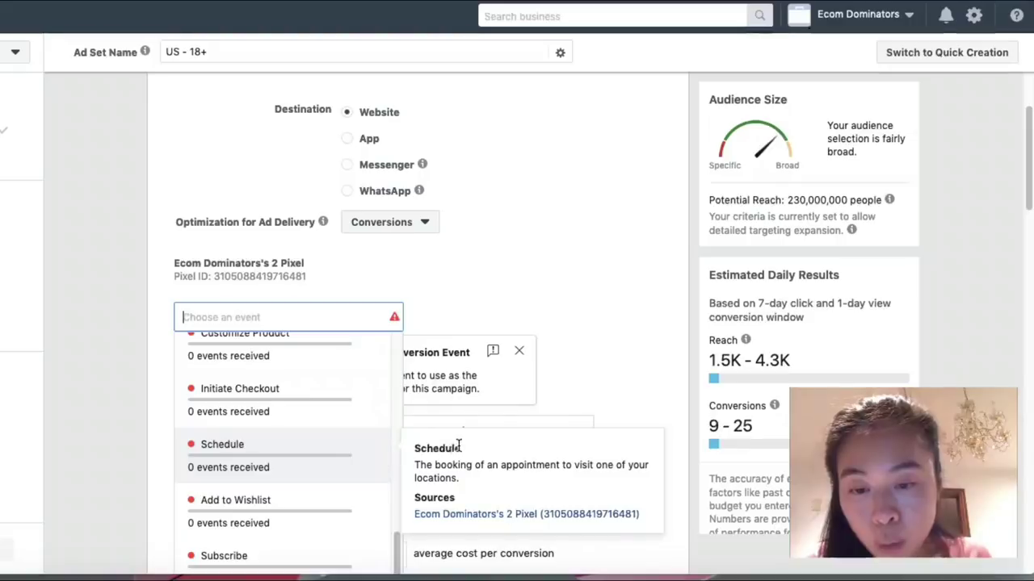
scroll(327, 420, "up", 5)
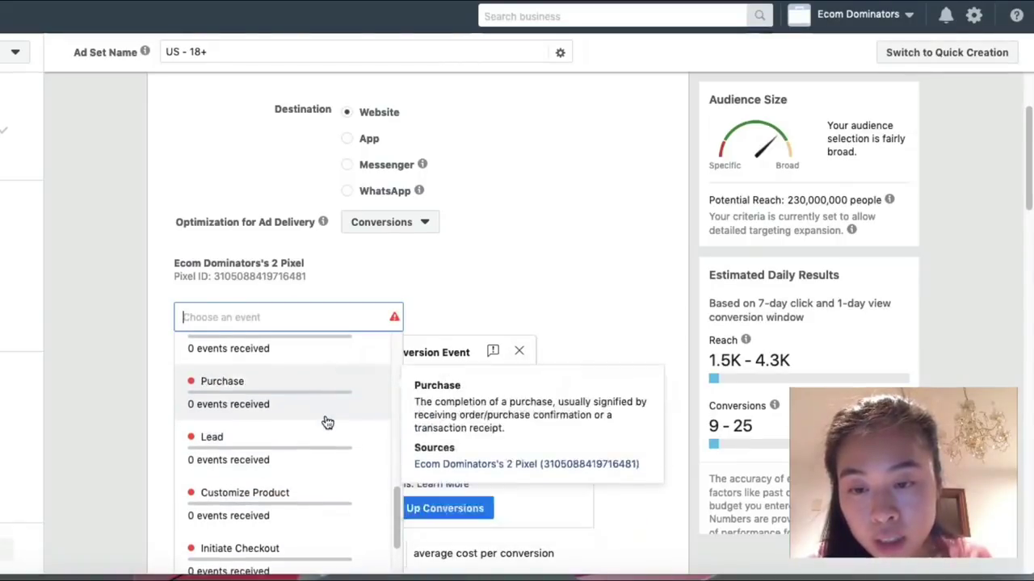
left_click(286, 457)
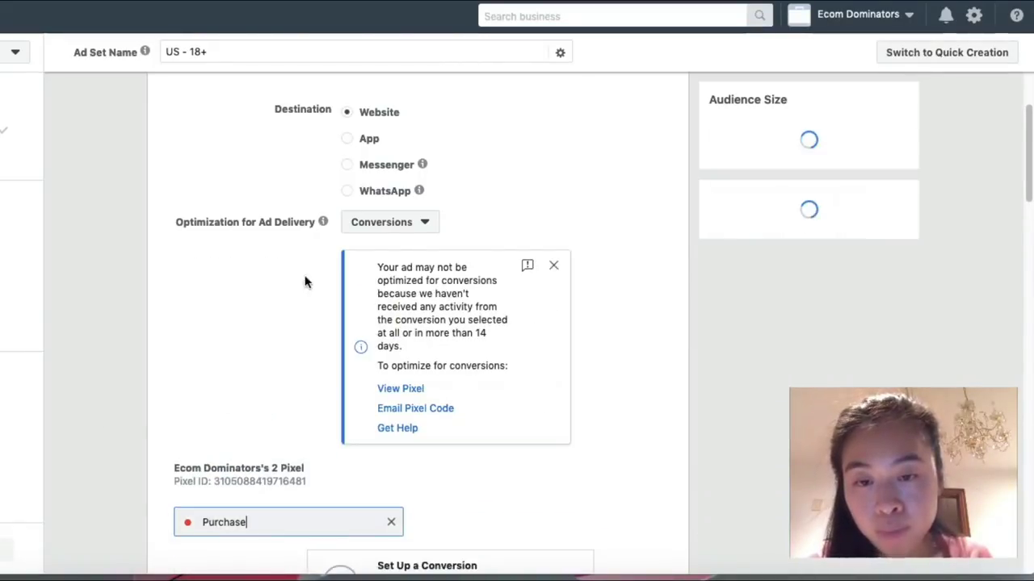
scroll(305, 282, "down", 5)
double_click(257, 114)
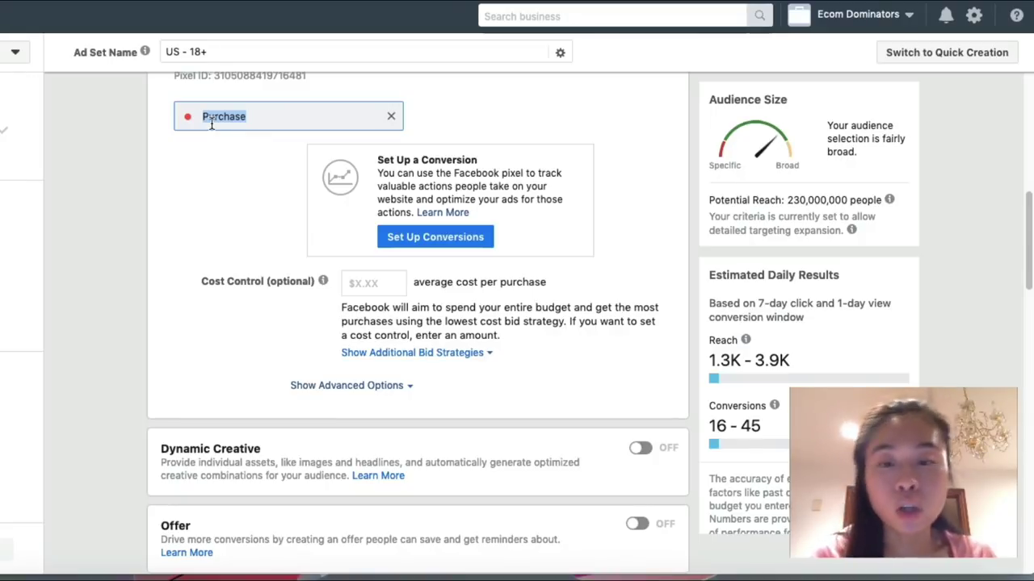
- Set the audience language to English (All) for the United States ad set
scroll(339, 287, "down", 10)
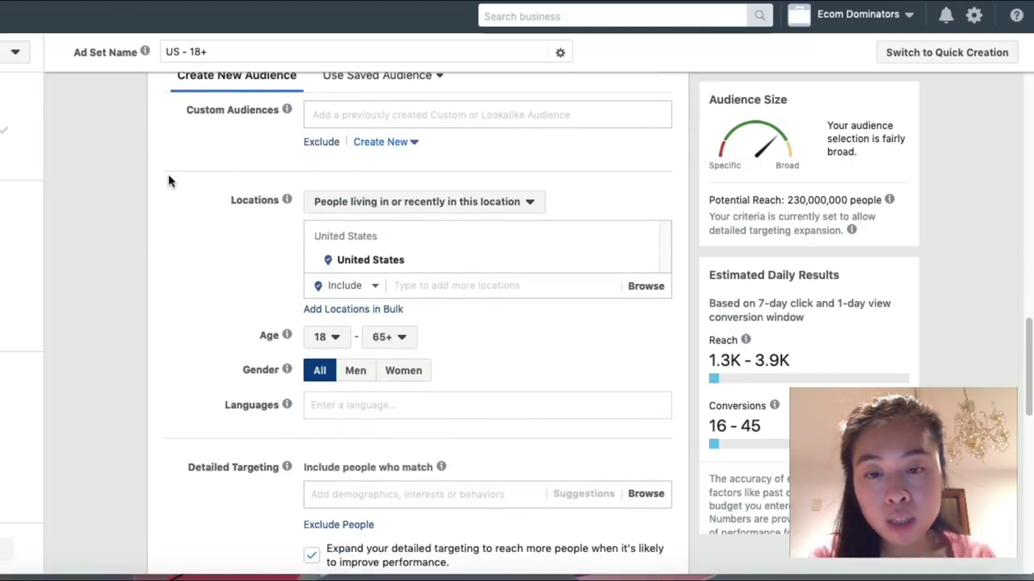
scroll(168, 174, "down", 3)
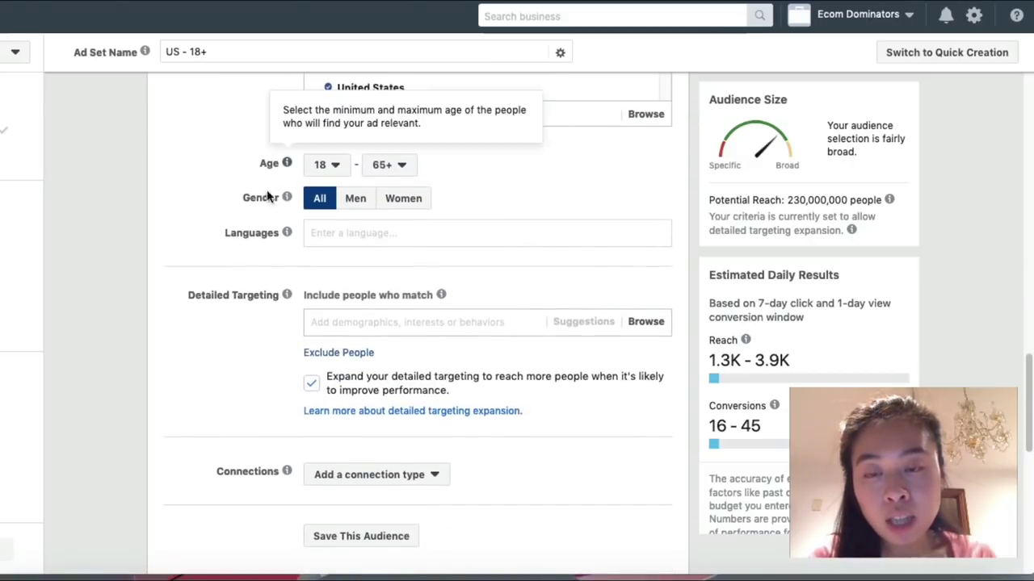
mouse_move(258, 235)
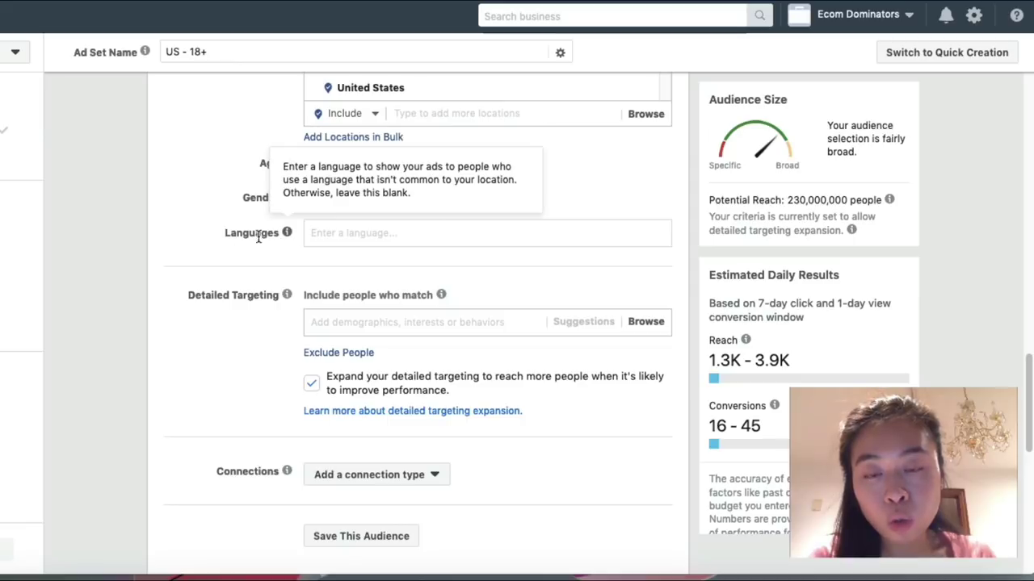
left_click(353, 233)
type("english")
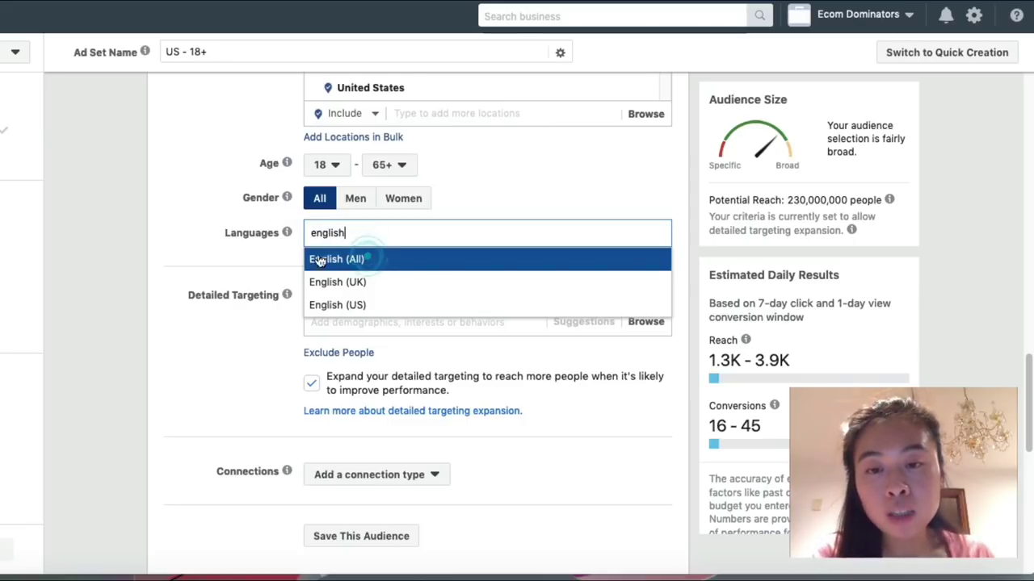
left_click(368, 260)
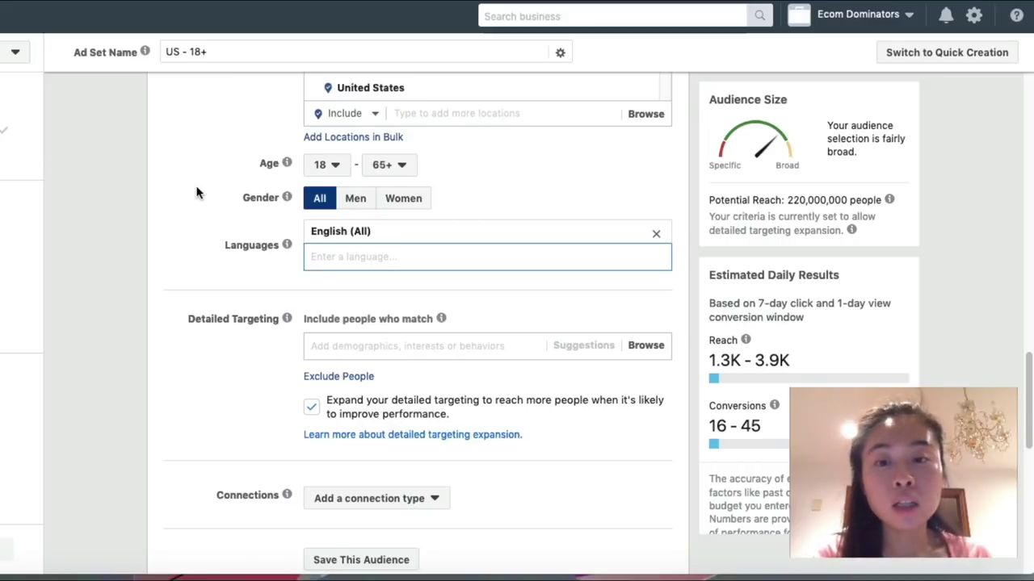
double_click(260, 162)
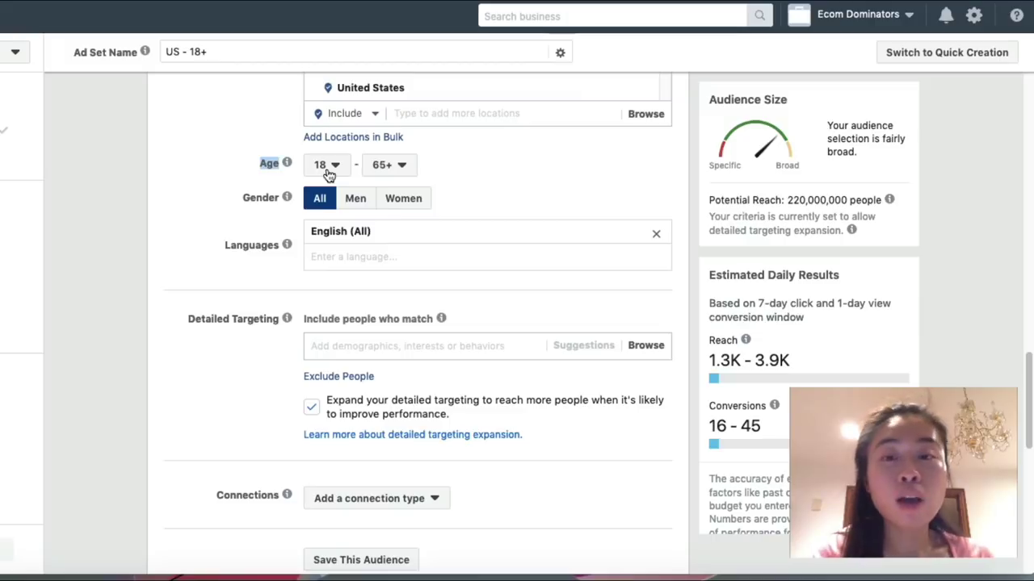
- Search the detailed targeting options for "biking" and add the Bicycle interest to the audience
scroll(454, 210, "down", 1)
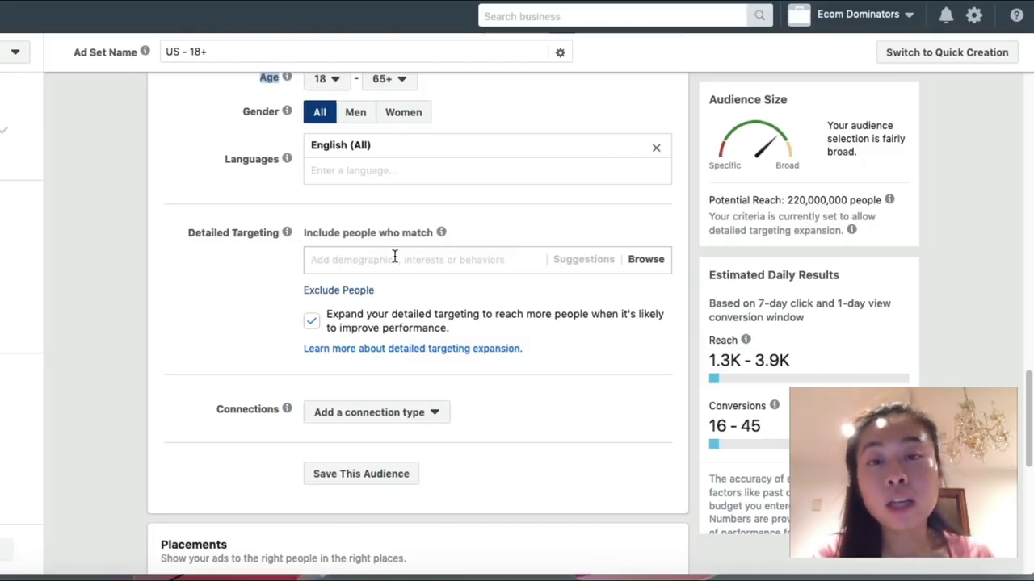
left_click(365, 257)
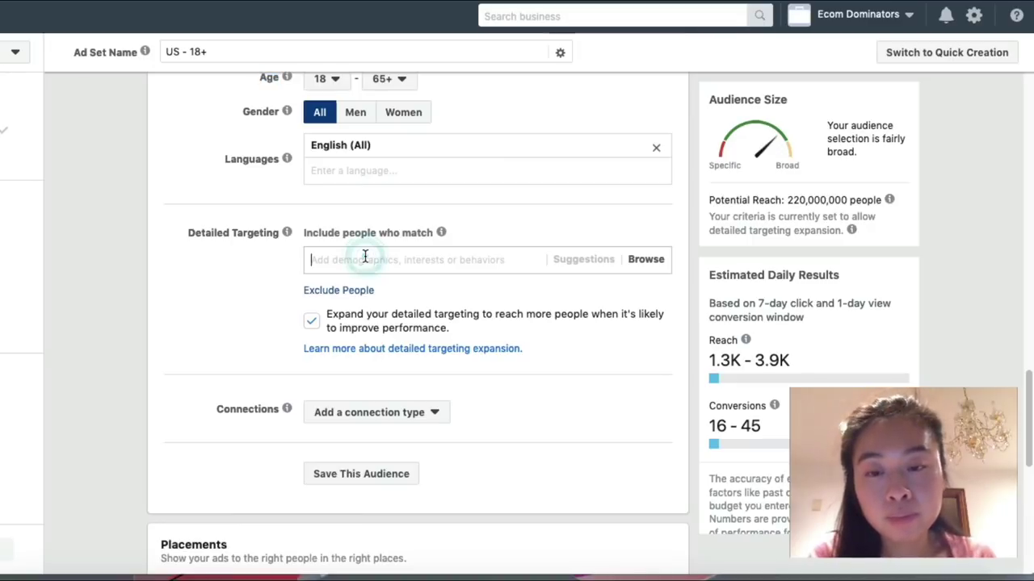
type("biki")
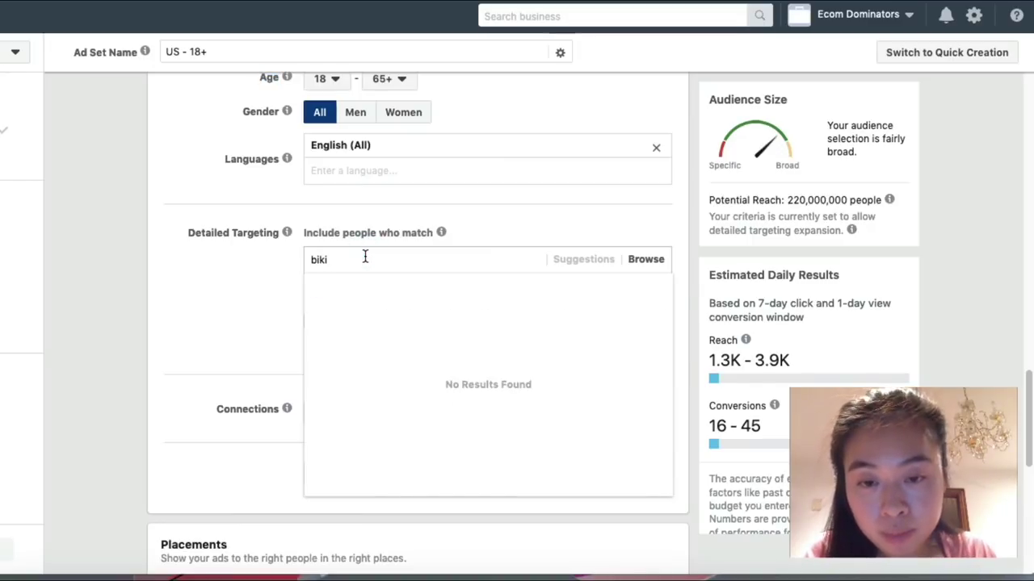
type("ng")
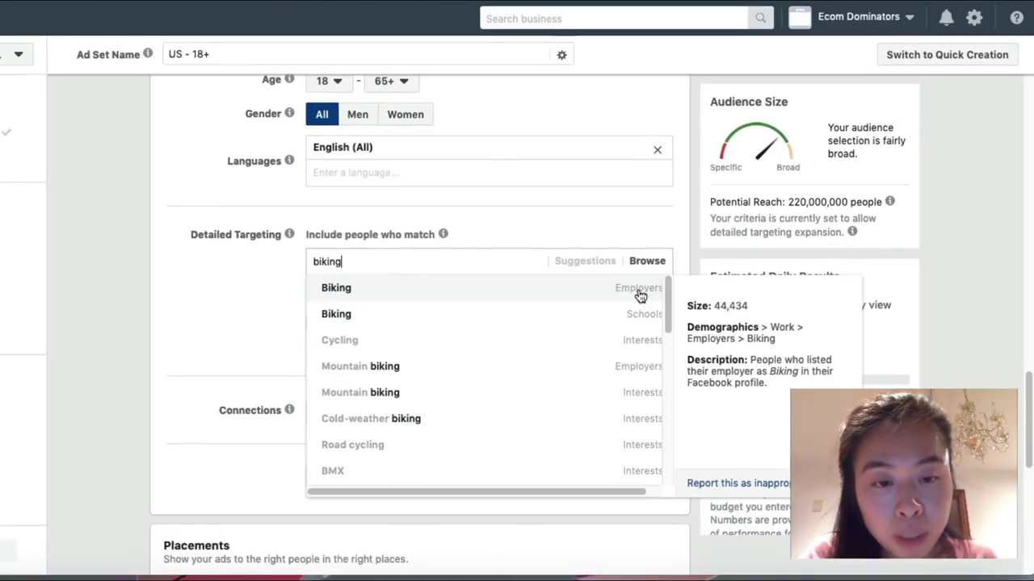
scroll(578, 307, "down", 3)
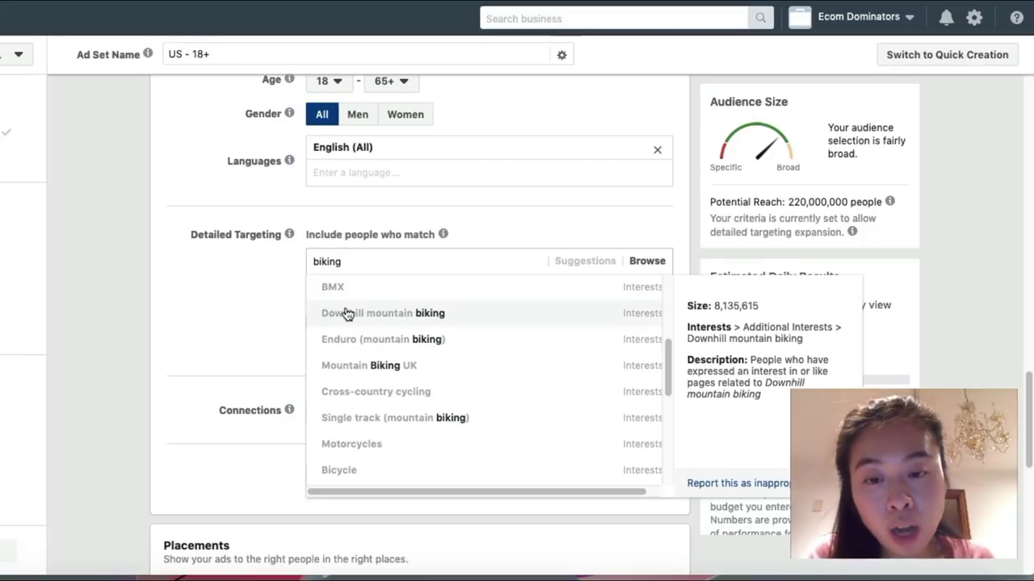
scroll(364, 319, "down", 3)
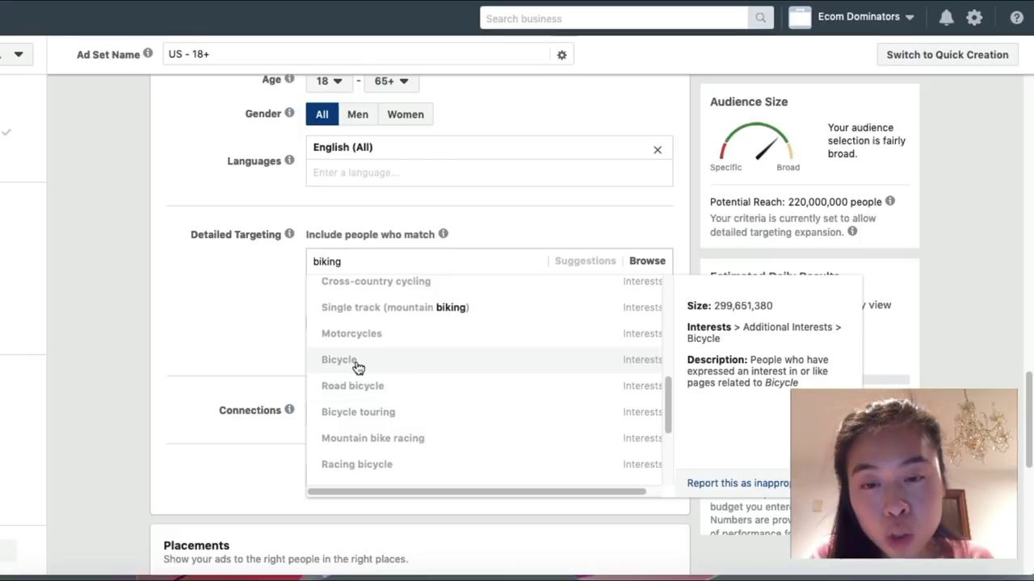
left_click(358, 368)
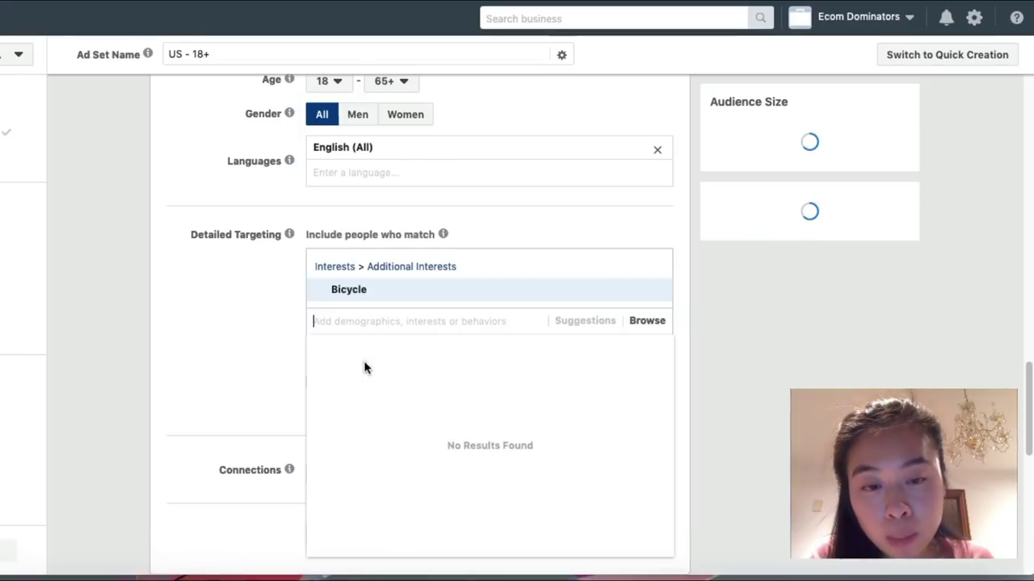
left_click(368, 363)
- Switch the ad set to manual placements
scroll(224, 359, "down", 10)
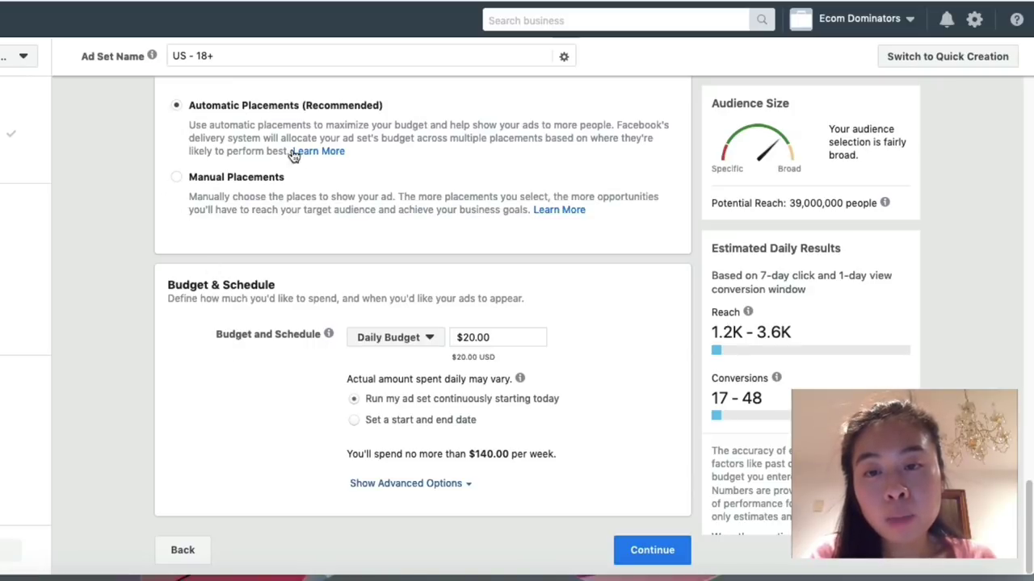
left_click(225, 177)
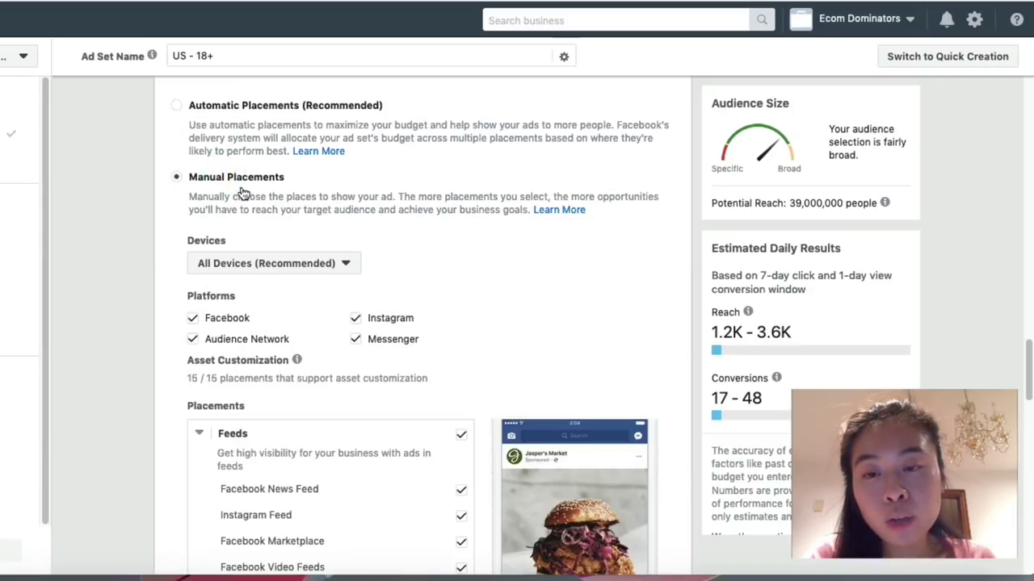
scroll(200, 196, "down", 1)
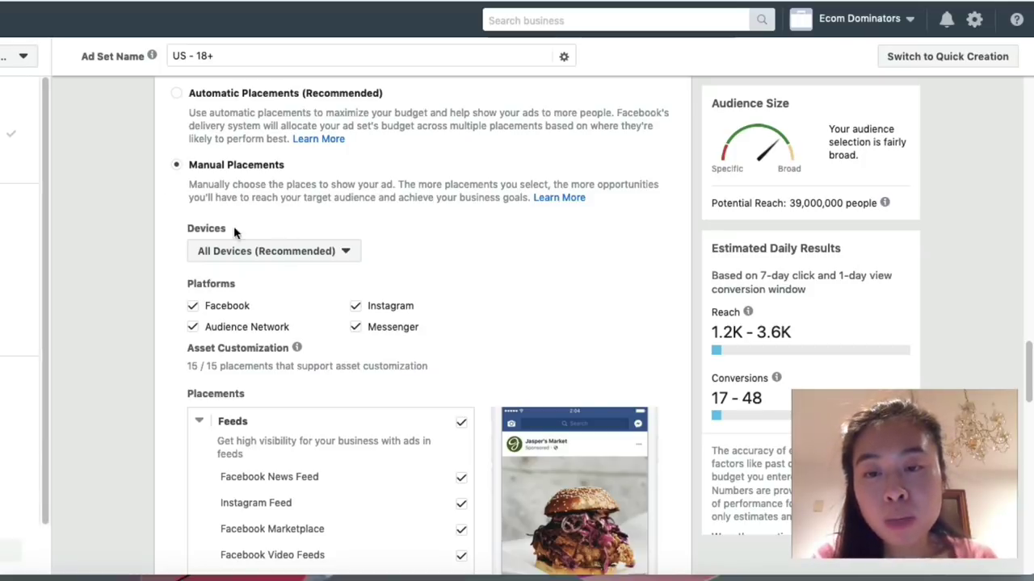
- Exclude the Apps and Sites, In-Article, Search, In-Stream and Stories placement groups from the ad set
scroll(242, 270, "down", 5)
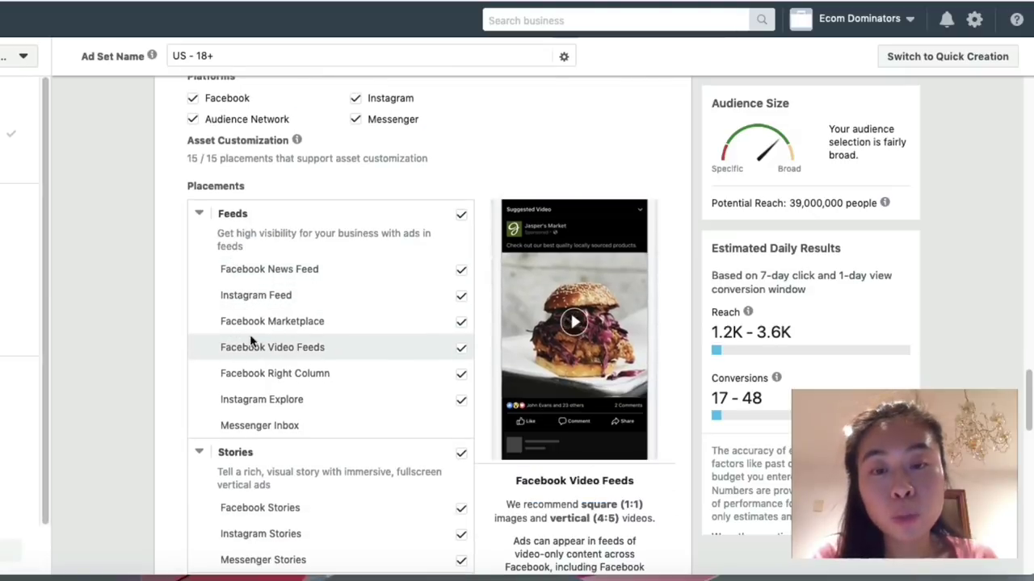
scroll(261, 334, "down", 4)
scroll(278, 344, "down", 4)
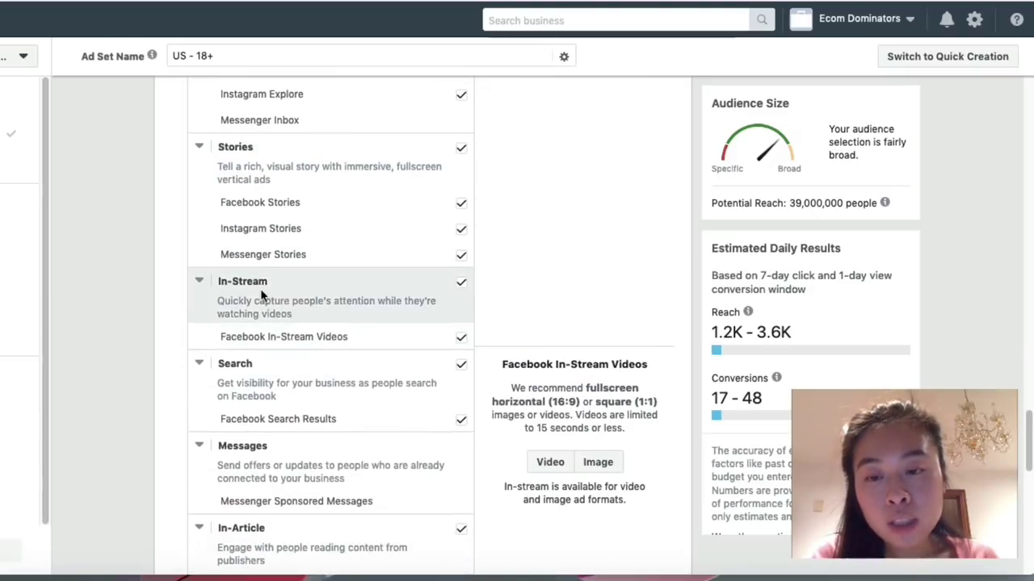
scroll(242, 323, "down", 2)
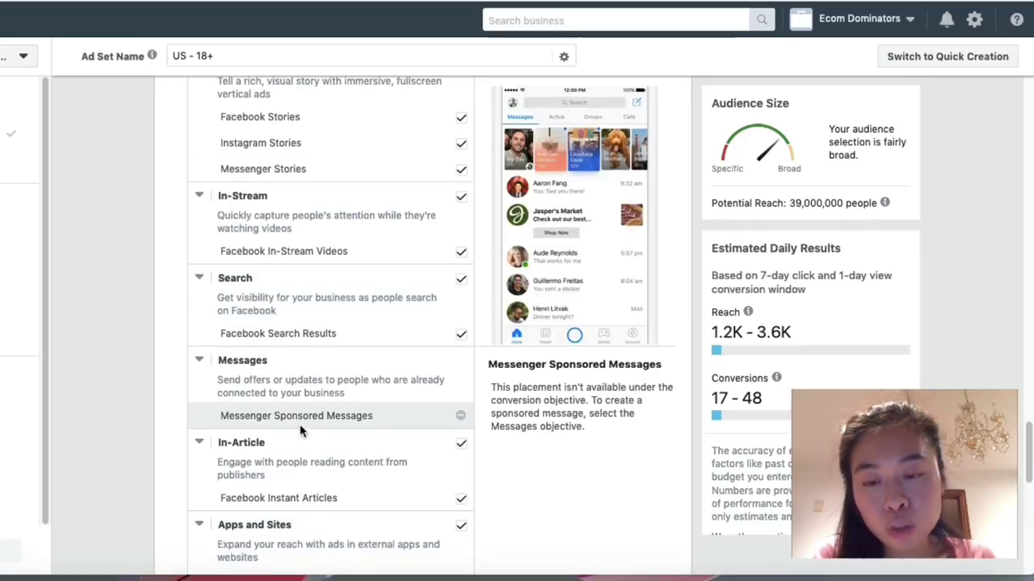
left_click(460, 525)
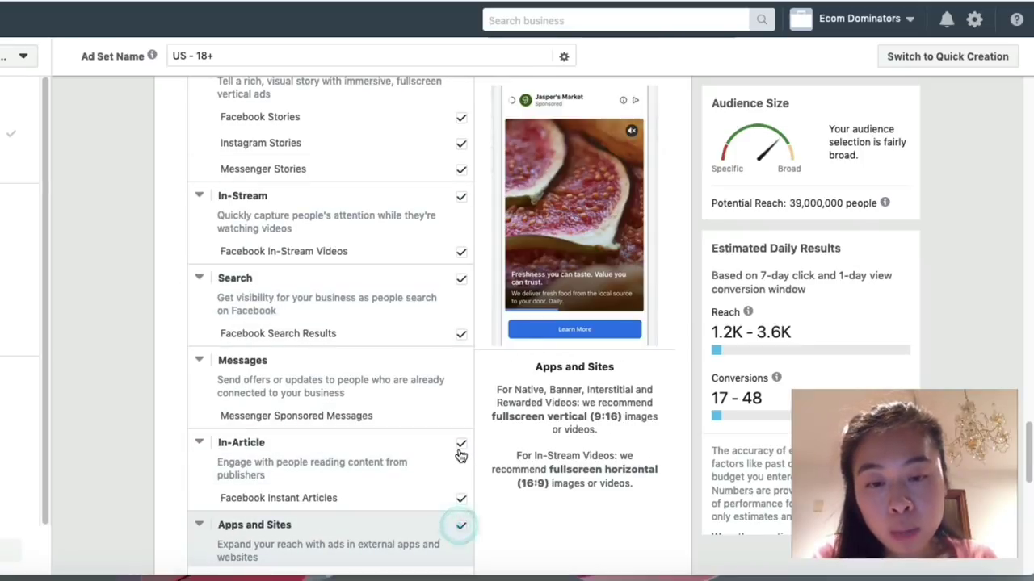
left_click(460, 443)
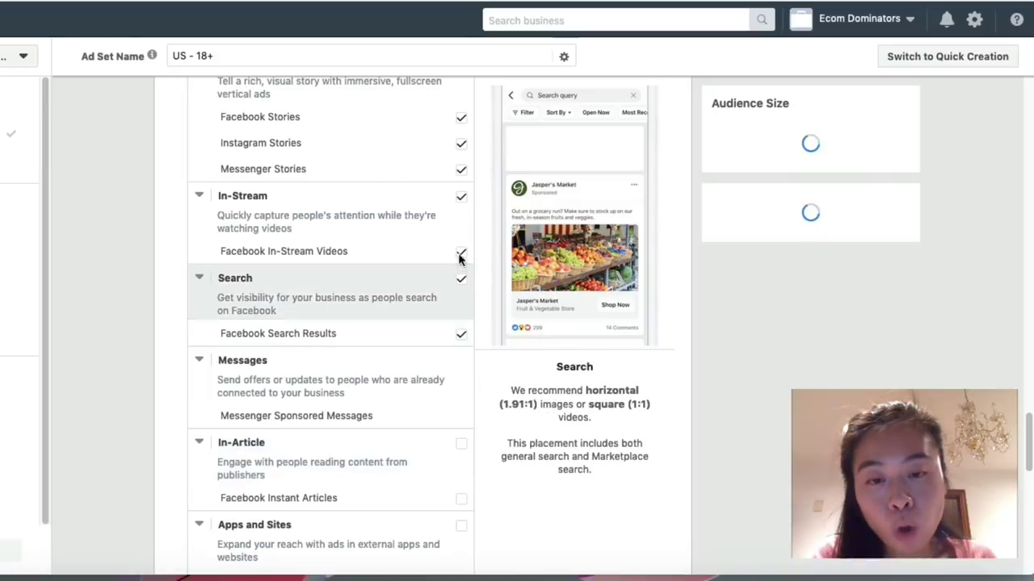
left_click(461, 197)
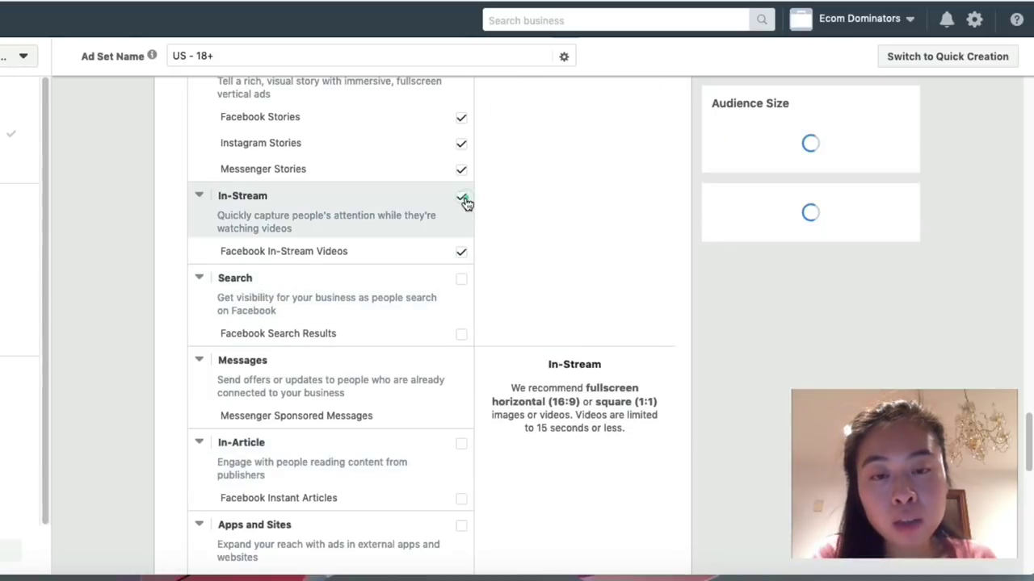
scroll(433, 261, "down", 3)
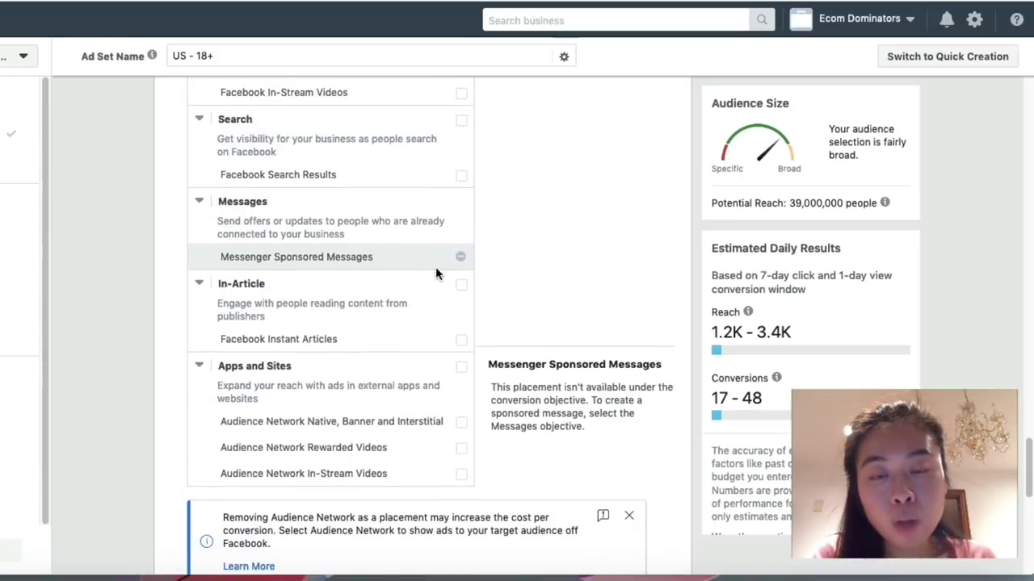
scroll(435, 266, "up", 5)
left_click(461, 220)
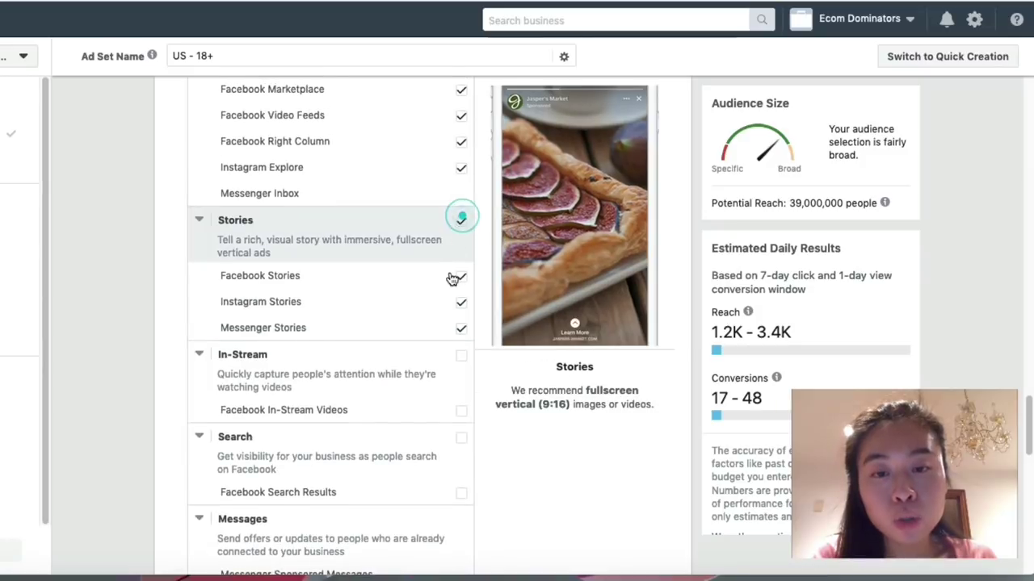
- Deselect Instagram Explore, Facebook Right Column, Facebook Marketplace, Instagram Feed and Facebook News Feed among the Feeds placements
scroll(450, 277, "up", 1)
scroll(450, 280, "up", 3)
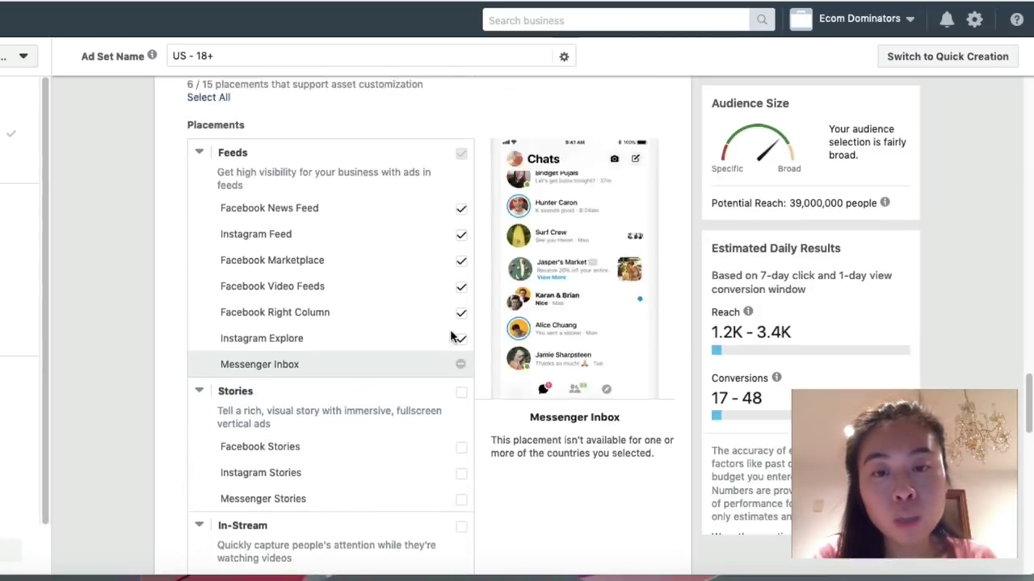
left_click(461, 355)
left_click(461, 325)
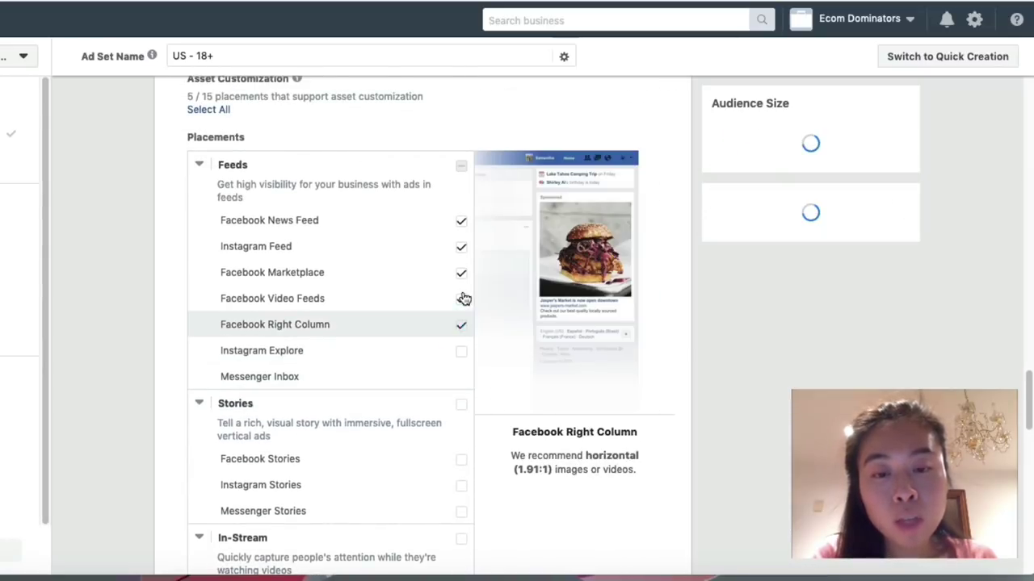
left_click(461, 273)
left_click(461, 220)
left_click(461, 247)
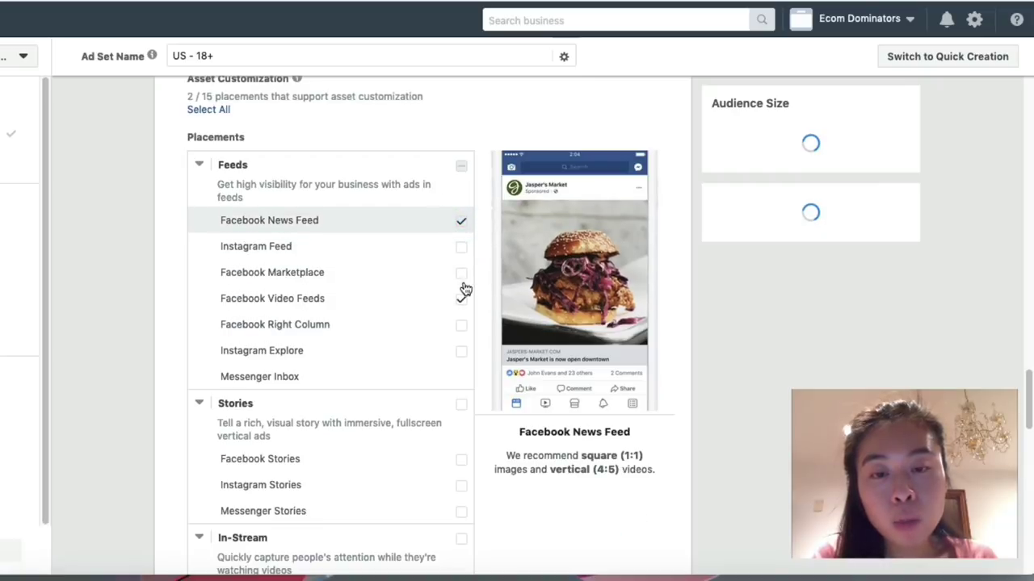
scroll(318, 247, "up", 2)
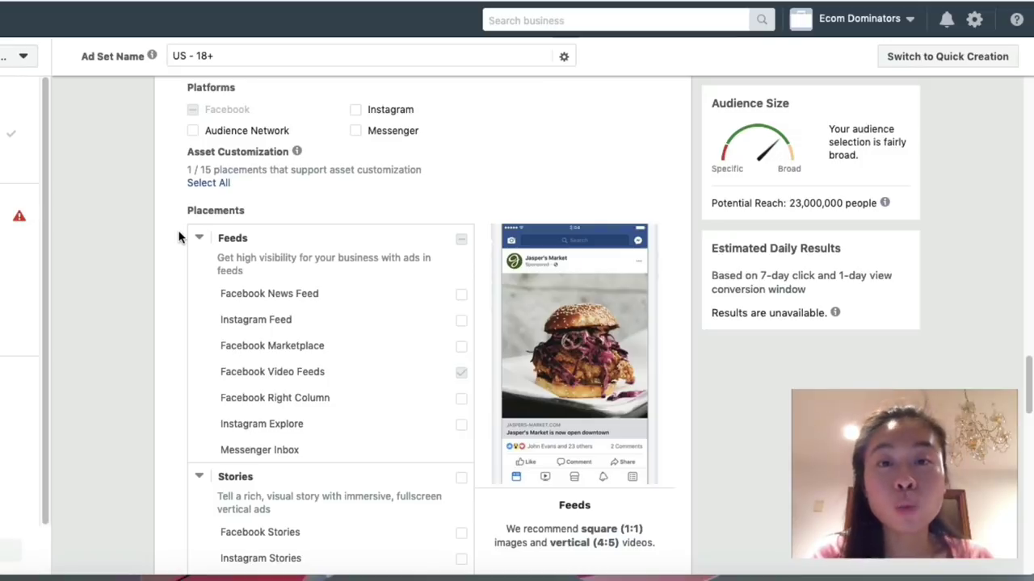
- Set the ad set's daily budget to $5 and continue to the ad settings
scroll(180, 242, "down", 15)
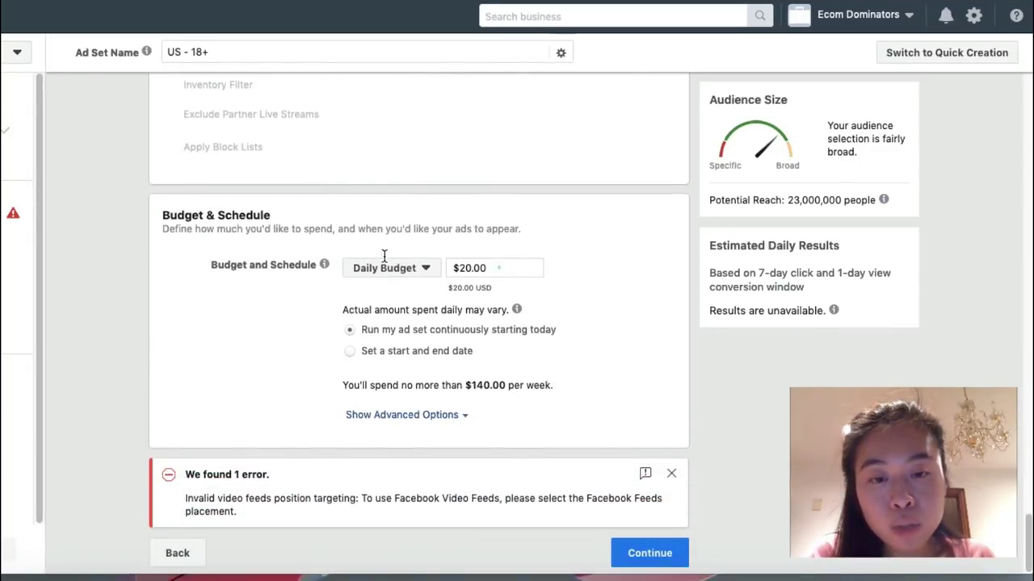
left_click(495, 268)
type("5")
left_click(251, 323)
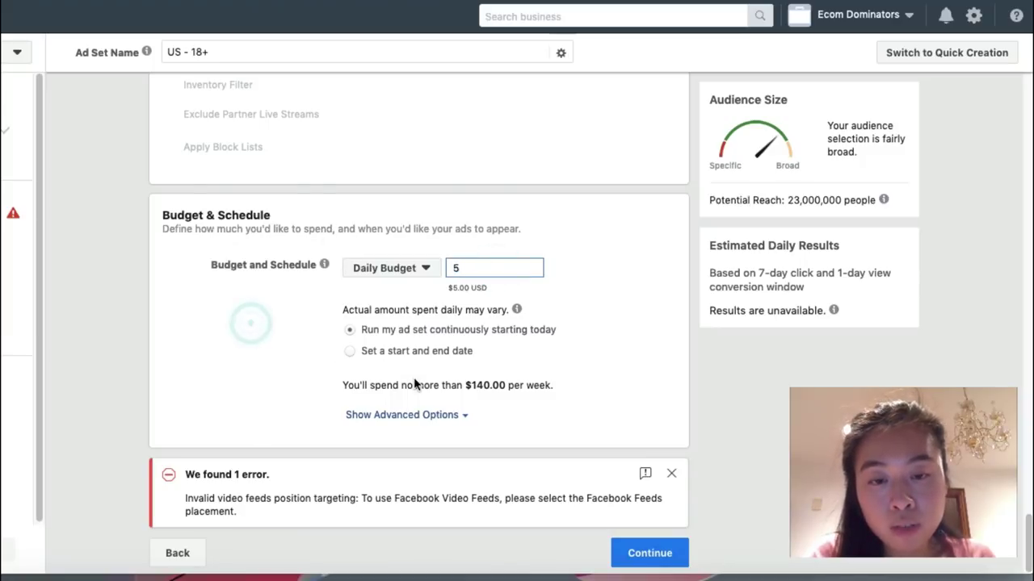
left_click(650, 553)
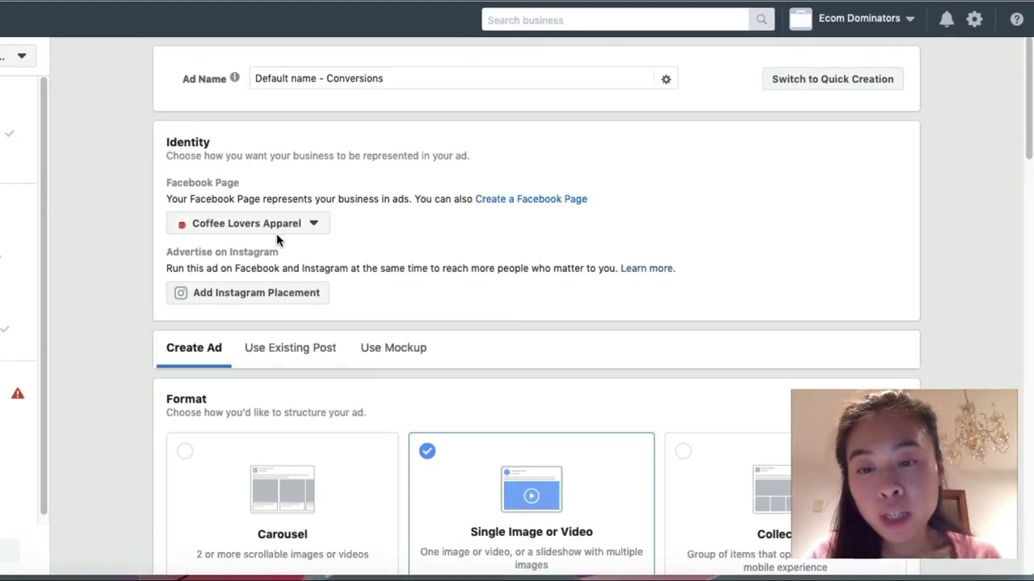
- Use the existing Facebook Page post beginning "Do you like bikes? Grab these awesome can coolers here" as the ad creative
scroll(277, 230, "down", 2)
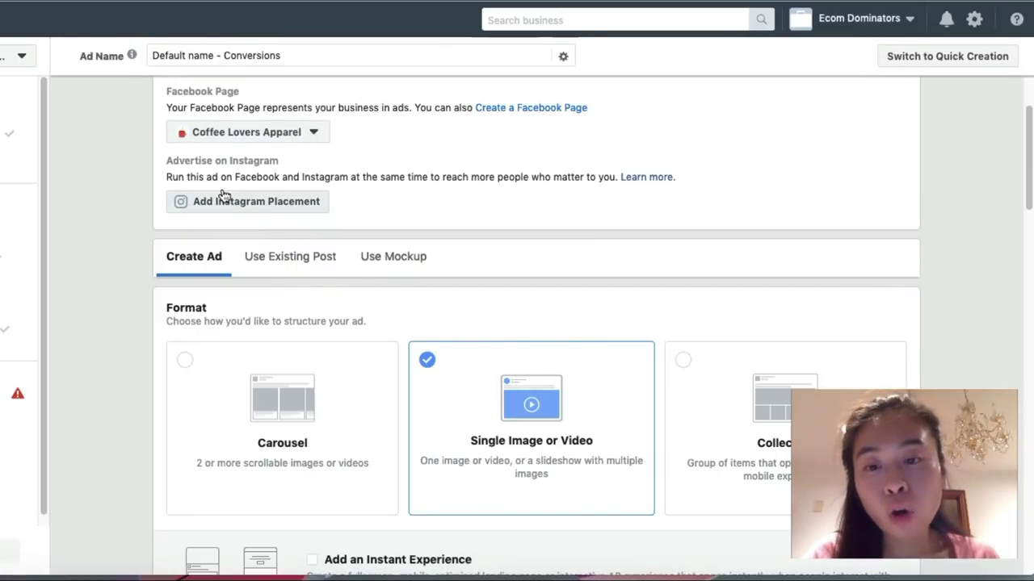
left_click(290, 257)
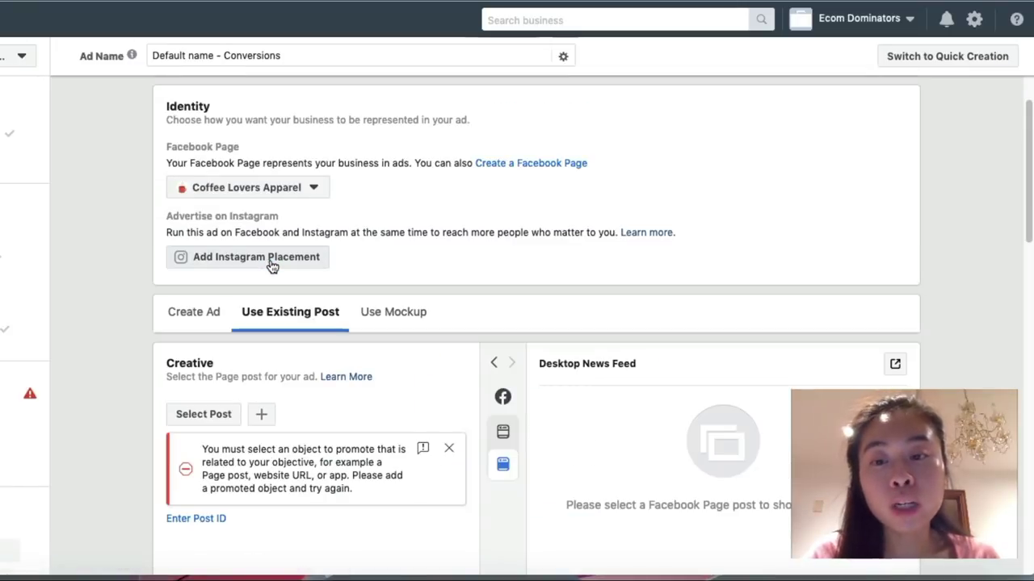
scroll(269, 267, "down", 2)
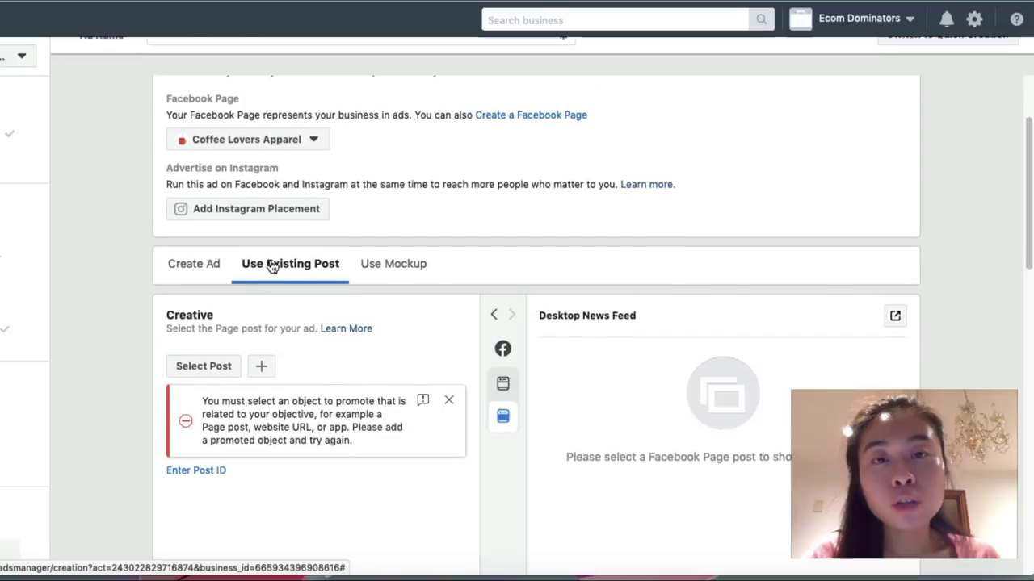
left_click(203, 306)
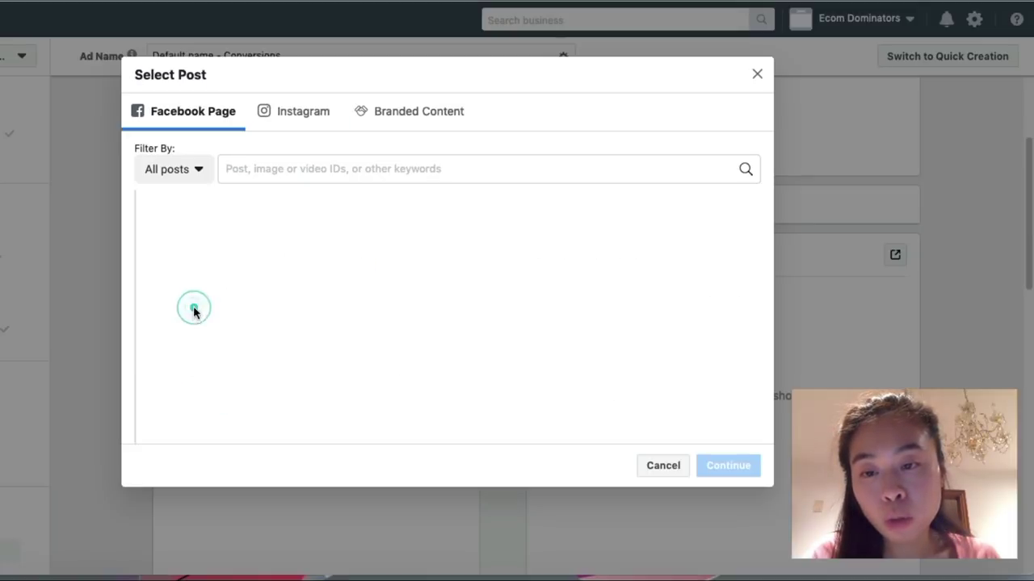
left_click(196, 242)
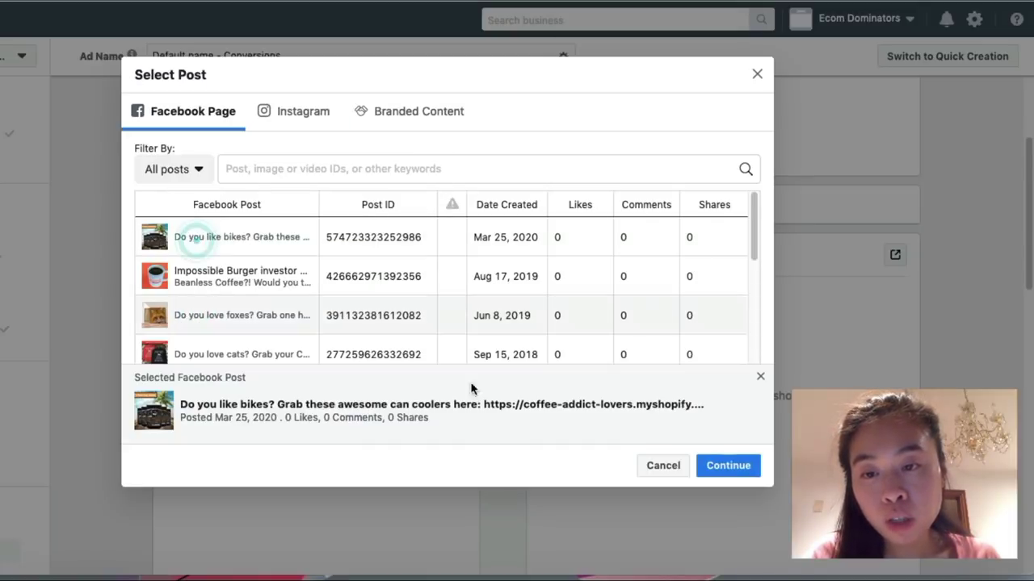
left_click(737, 471)
- Review the Desktop News Feed preview of the can cooler ad, including its post text, image and Shop Now call to action
scroll(491, 358, "down", 5)
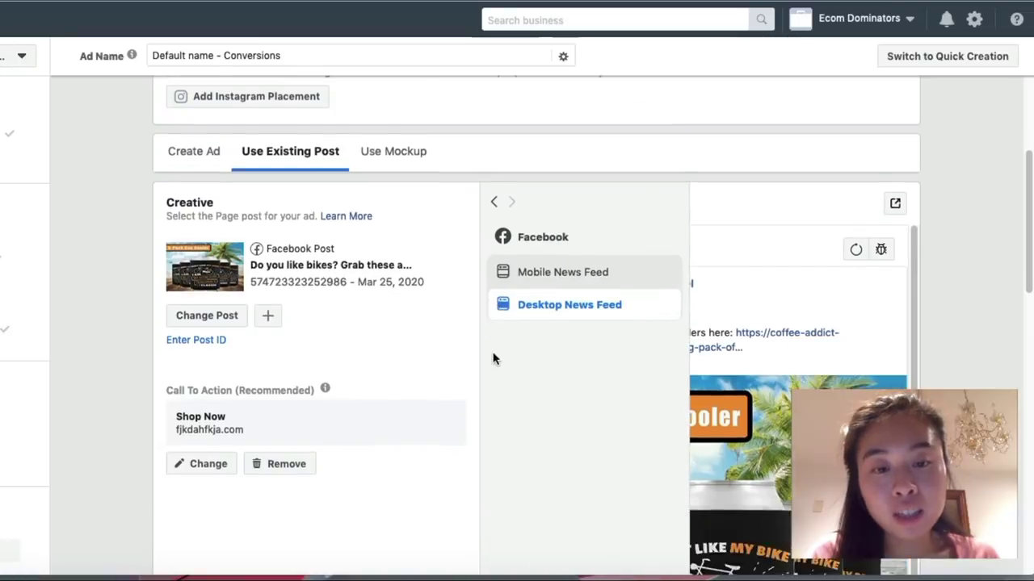
scroll(762, 259, "down", 2)
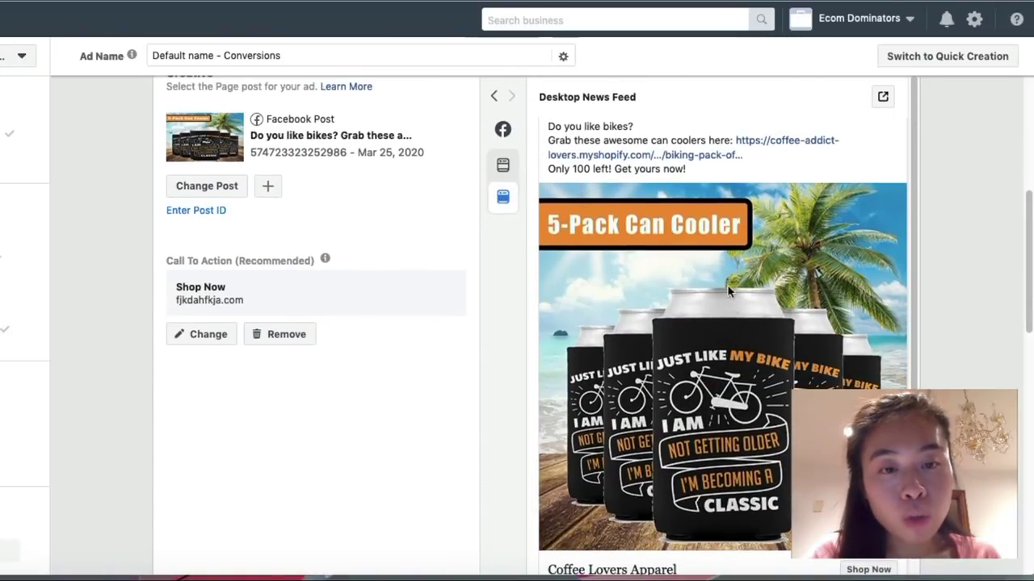
left_click_drag(938, 481, 429, 443)
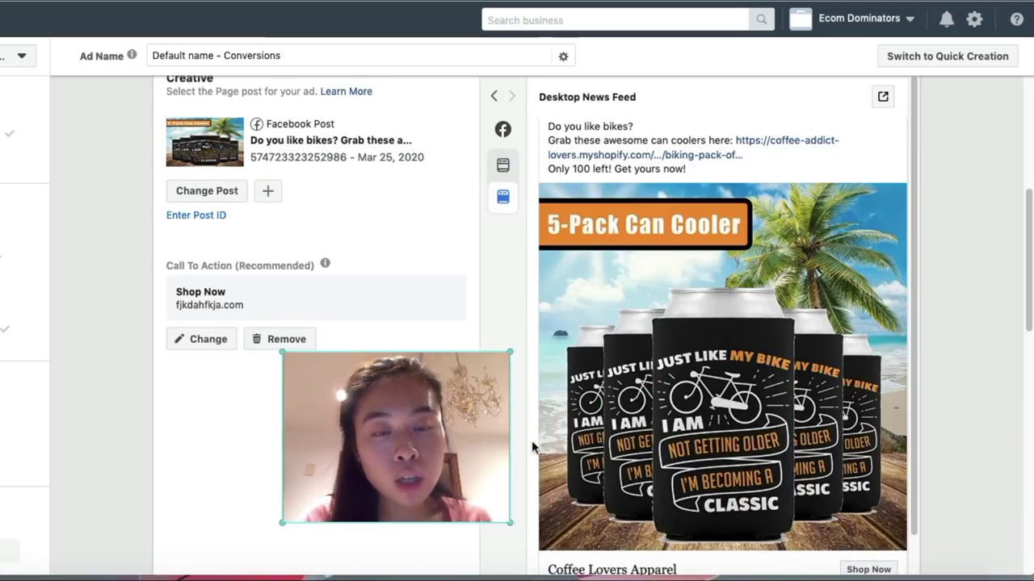
scroll(620, 318, "up", 2)
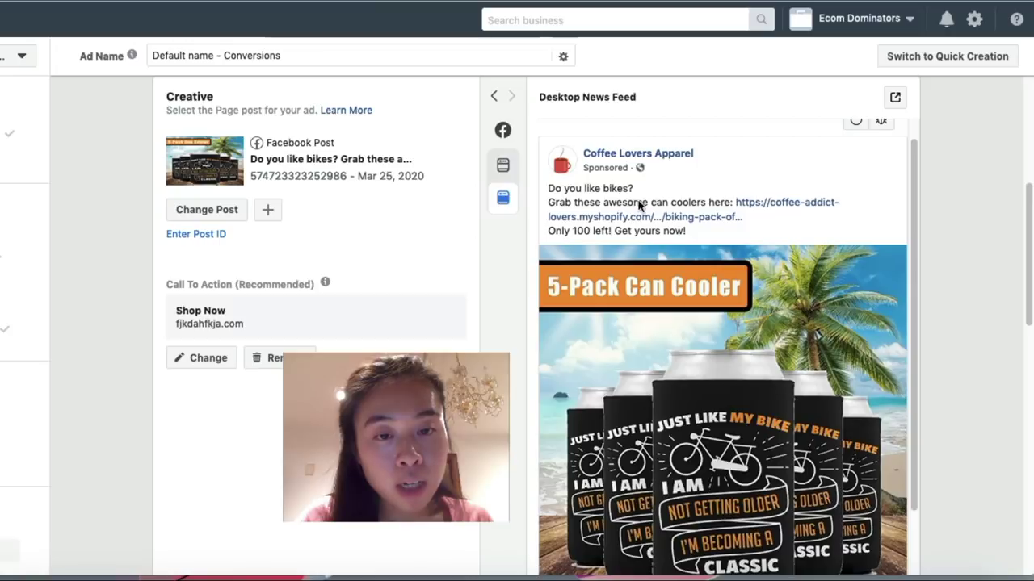
scroll(600, 265, "down", 3)
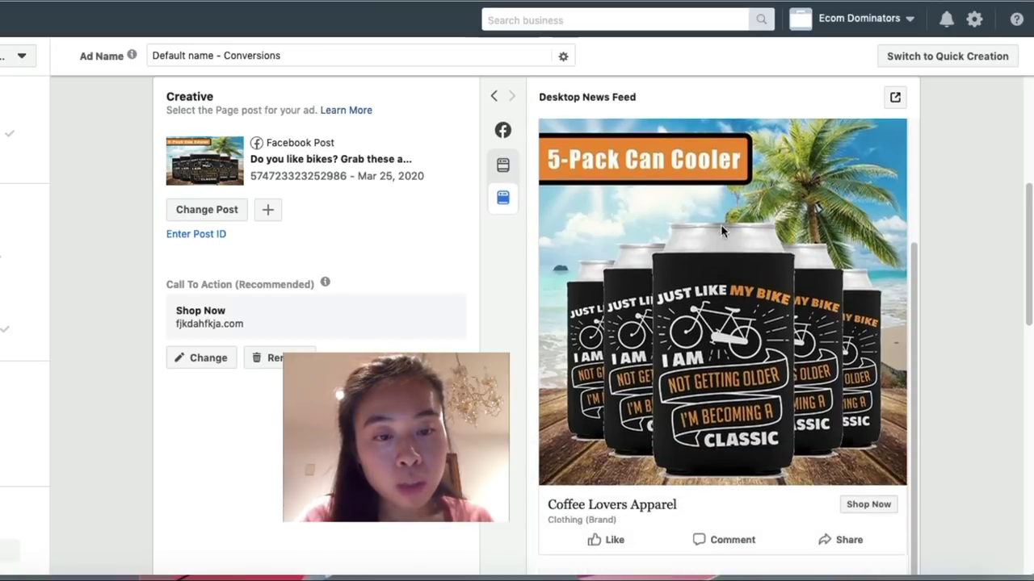
left_click(505, 432)
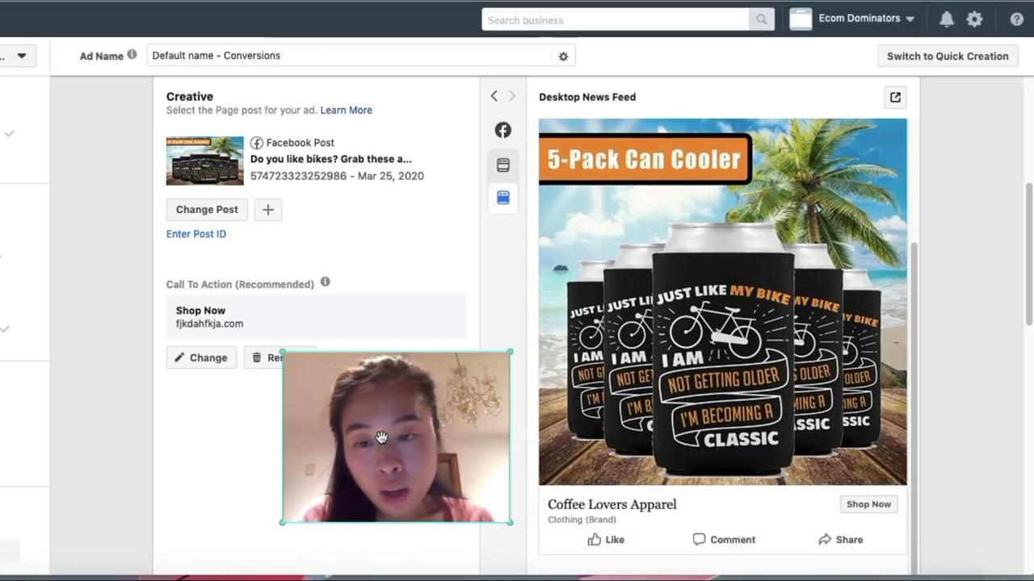
left_click_drag(435, 418, 854, 341)
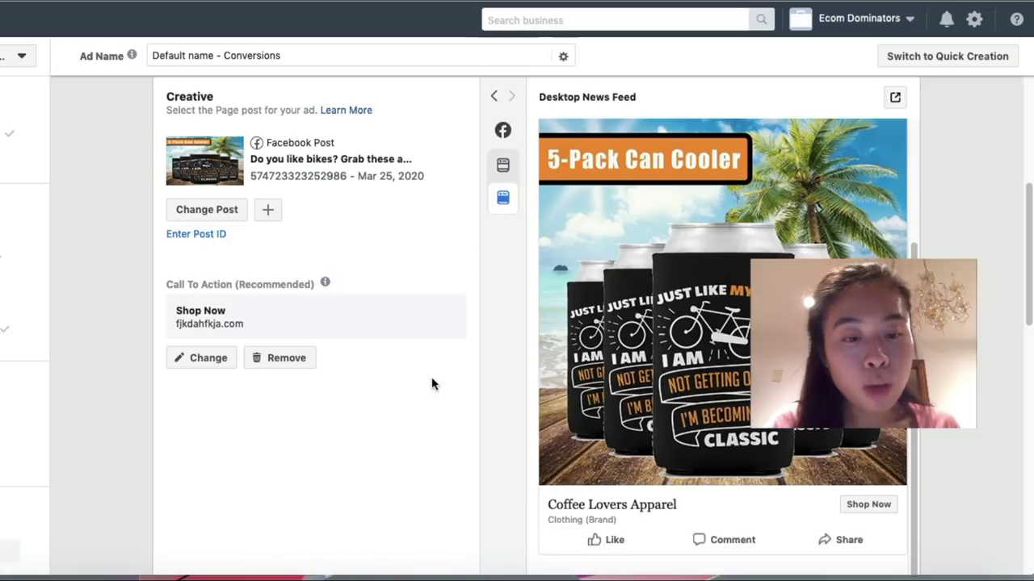
left_click_drag(784, 381, 294, 472)
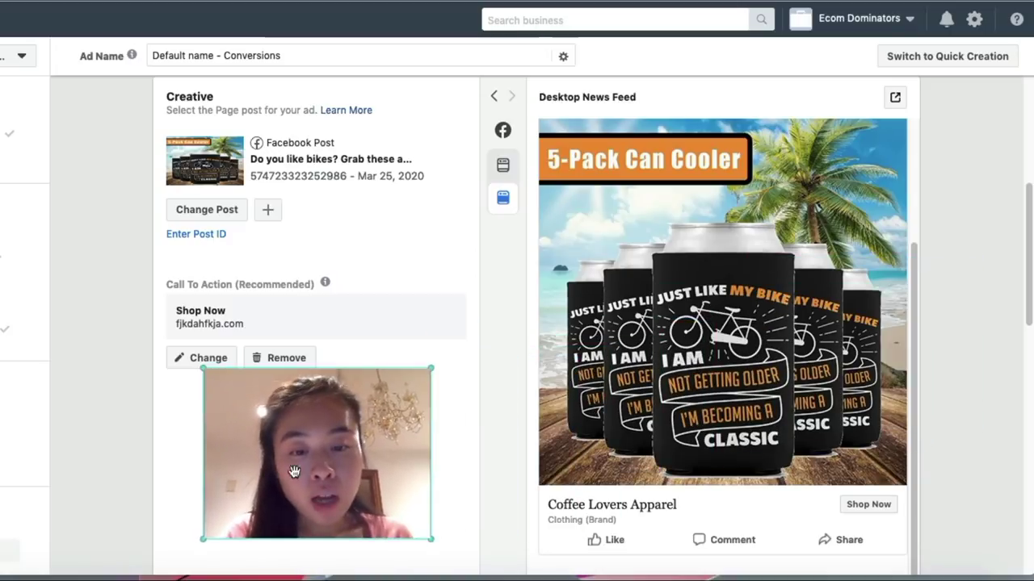
- Check the ad's tracking settings and the notice before final confirmation, returning to the can cooler creative
scroll(876, 419, "down", 10)
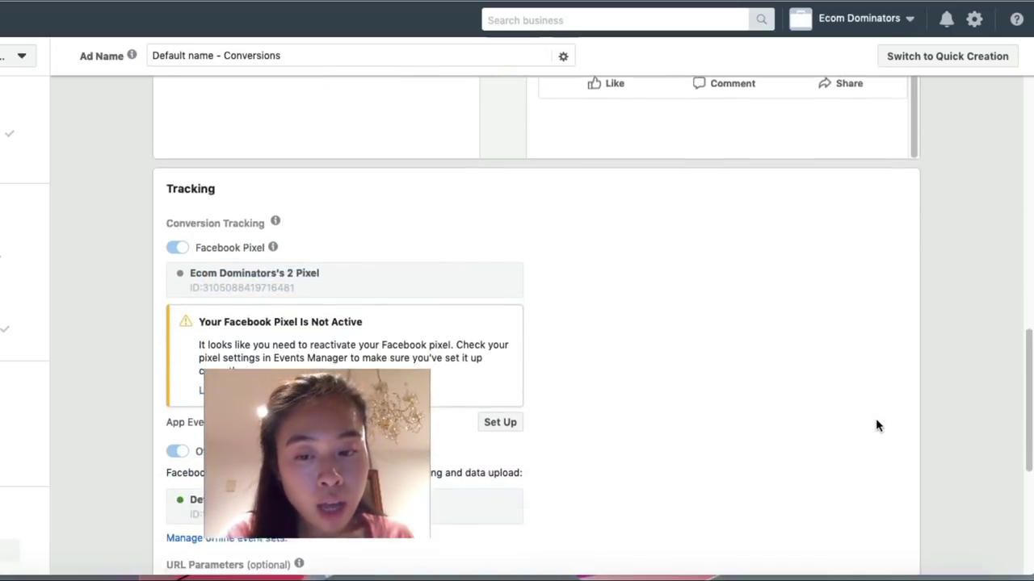
scroll(875, 418, "down", 5)
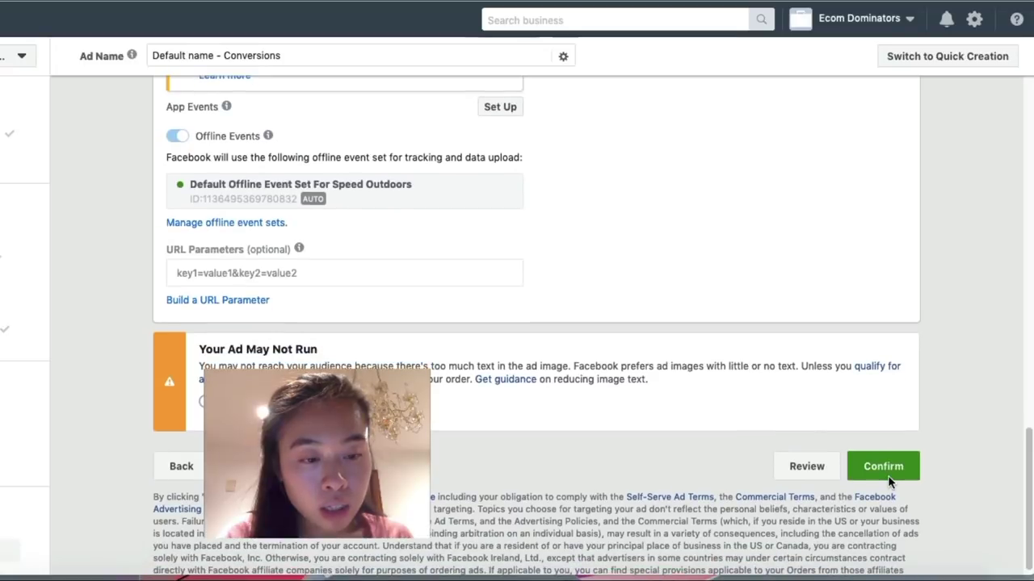
scroll(880, 464, "up", 1)
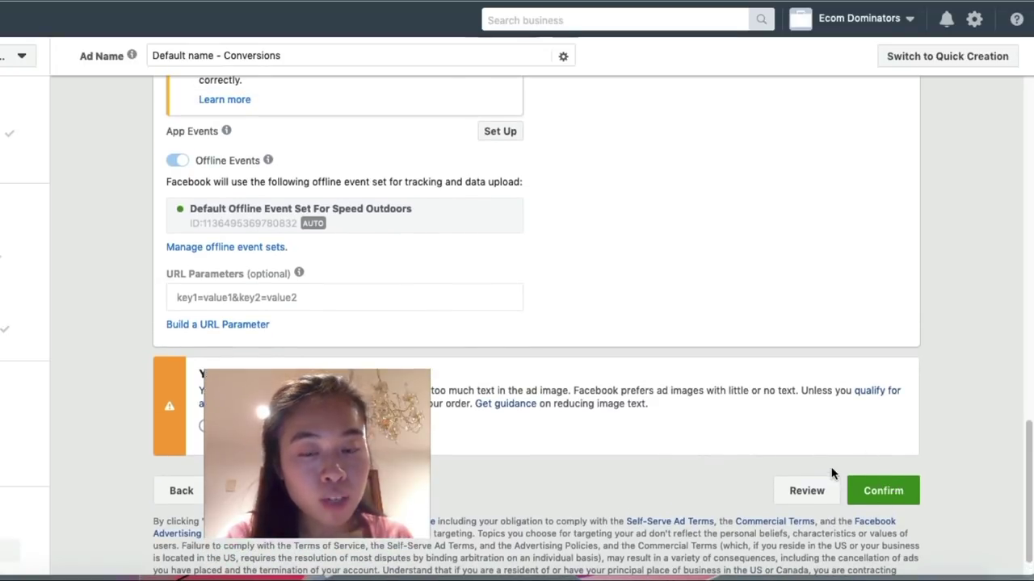
scroll(831, 473, "up", 15)
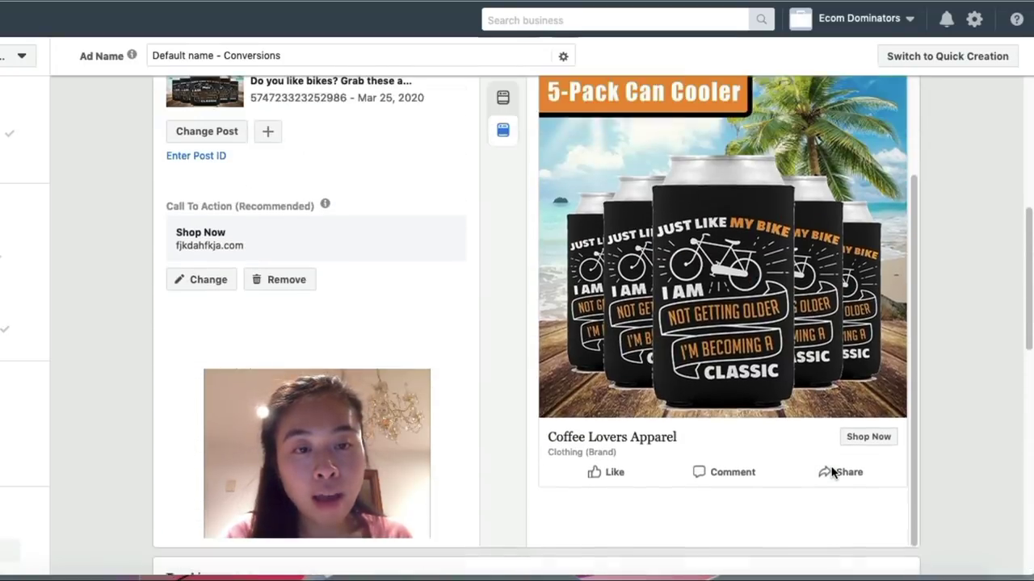
scroll(831, 472, "up", 1)
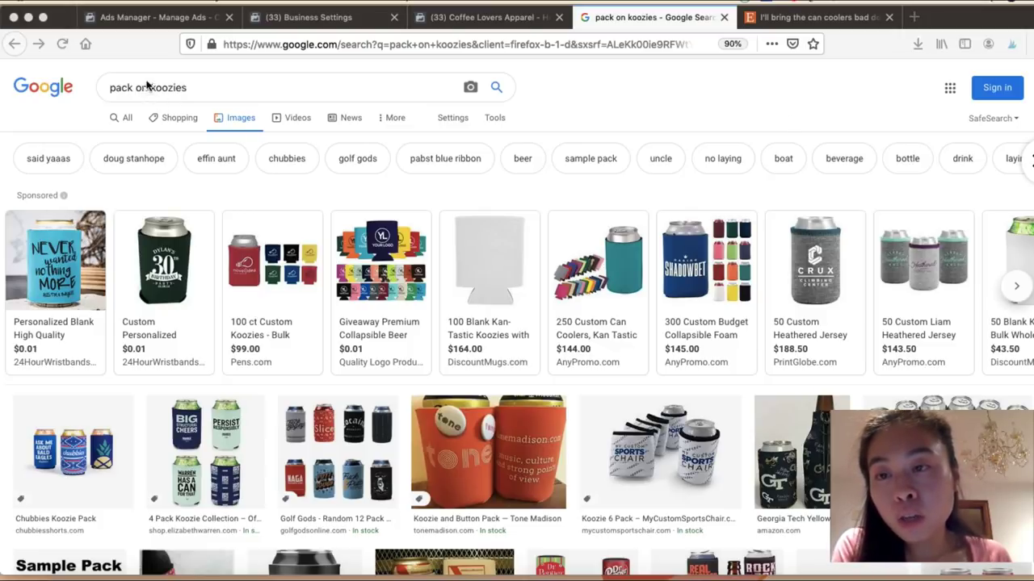
- Browse the Google image results for koozie packs and preview the Bridal Party 12 Pack Koozies design
scroll(450, 437, "down", 3)
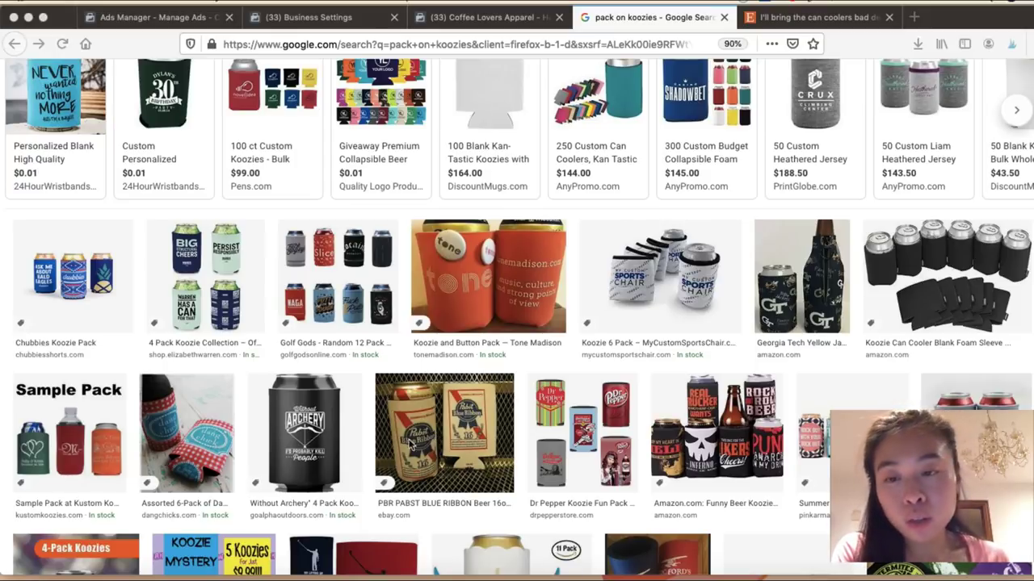
scroll(410, 444, "down", 5)
scroll(117, 374, "down", 2)
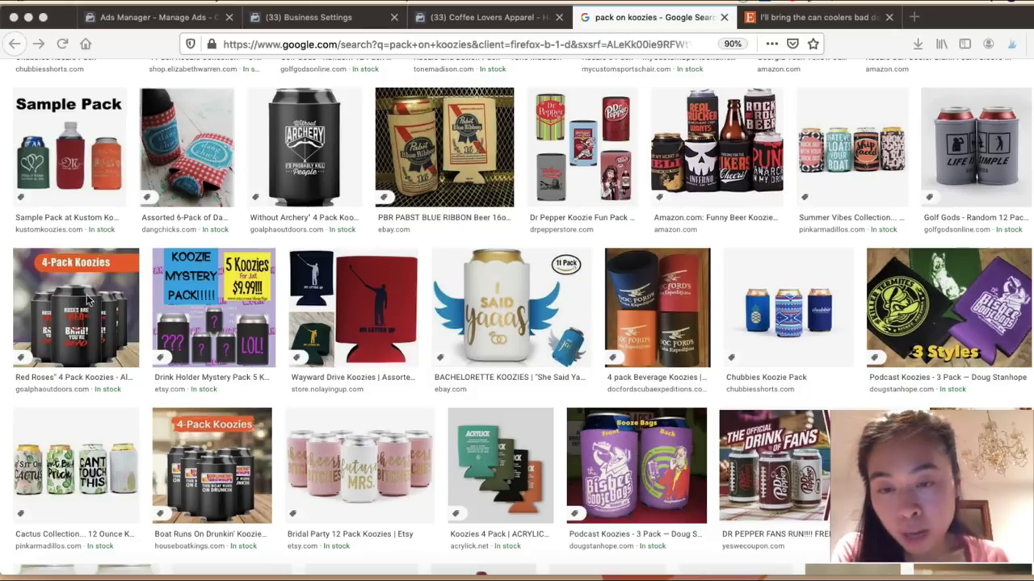
scroll(361, 356, "down", 4)
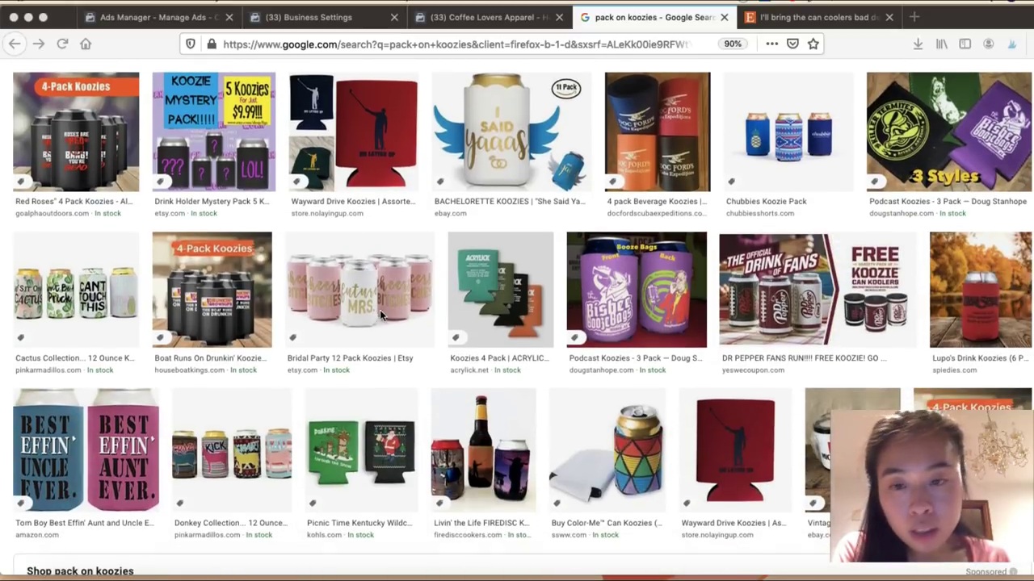
left_click(363, 307)
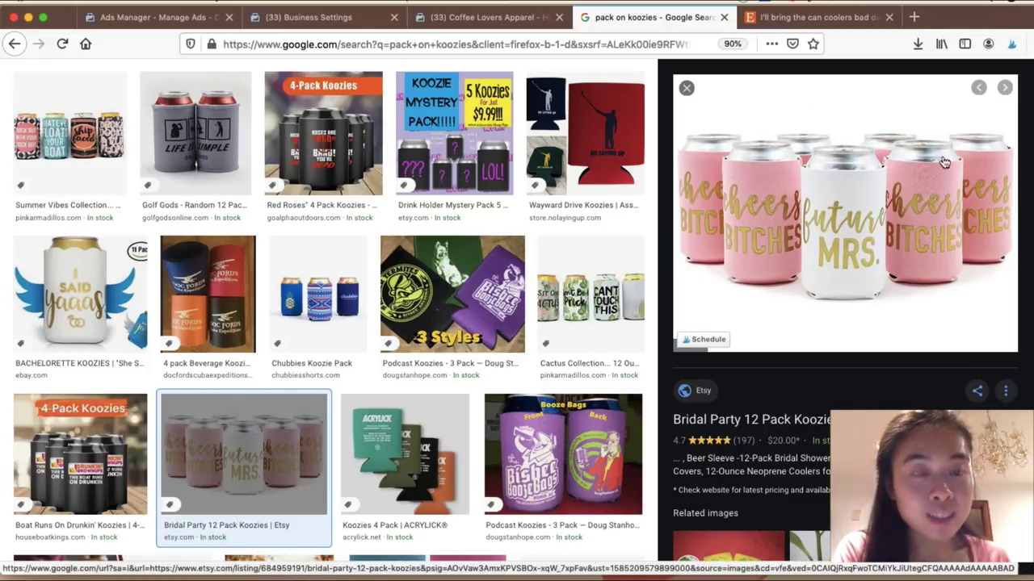
left_click(686, 89)
- Look through more koozie pack images and preview the Best Effin' Uncle and Aunt Ever pair
scroll(392, 319, "down", 5)
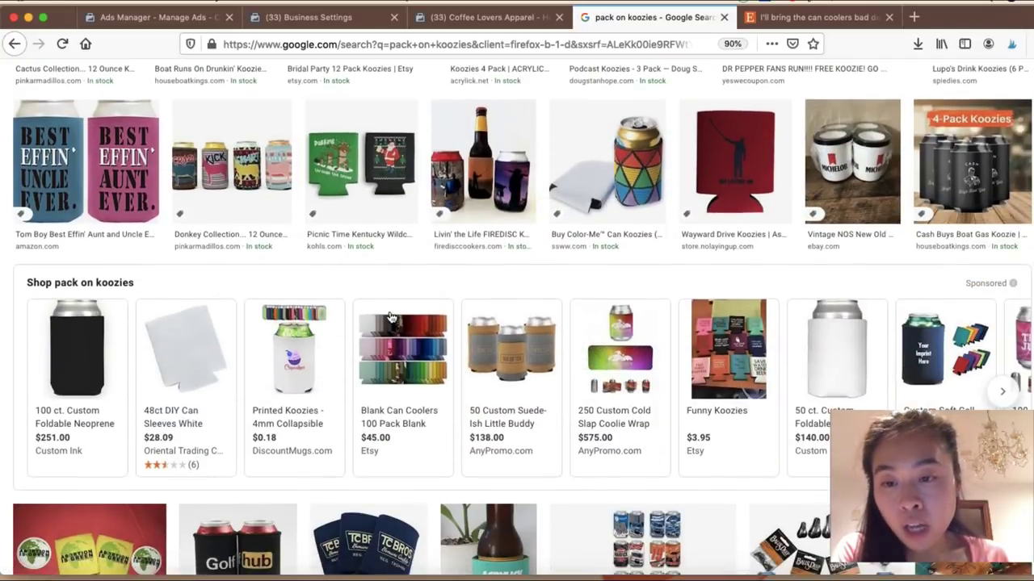
scroll(390, 317, "down", 3)
scroll(392, 315, "up", 4)
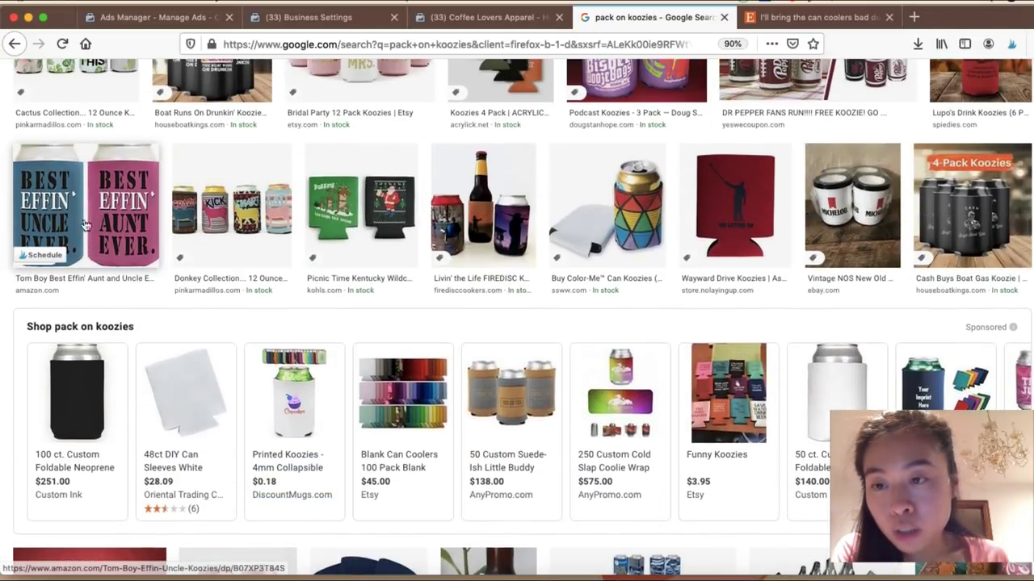
left_click(66, 223)
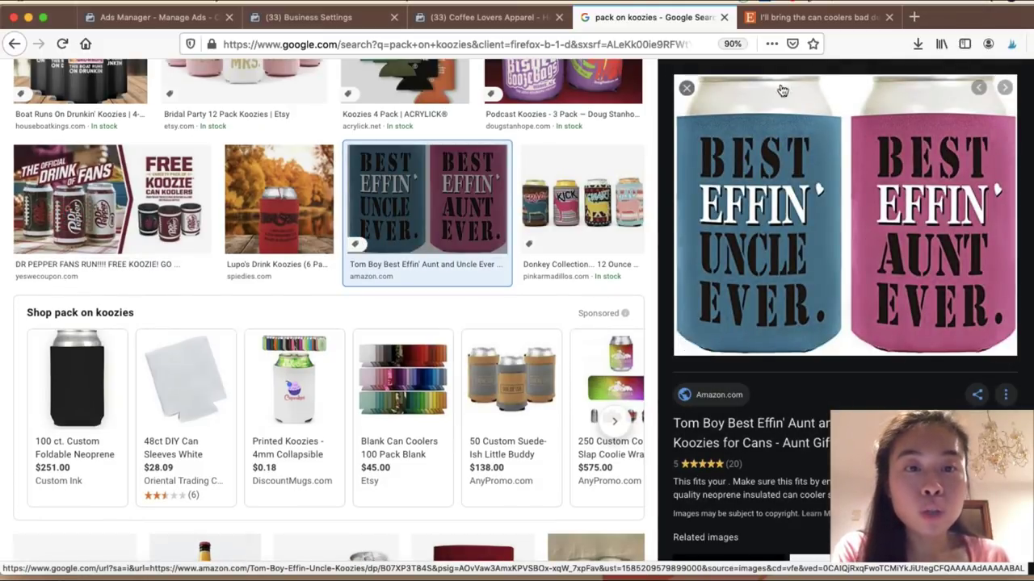
left_click(686, 87)
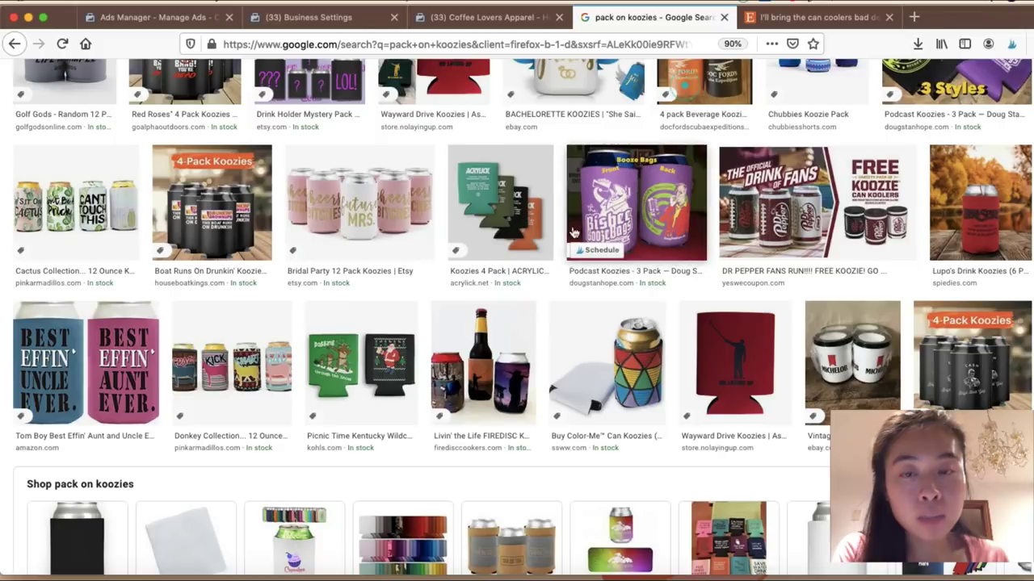
- Explore further down the koozie image results and preview the black four-pack with the "Feelin' good" design
scroll(388, 275, "down", 2)
scroll(379, 277, "down", 5)
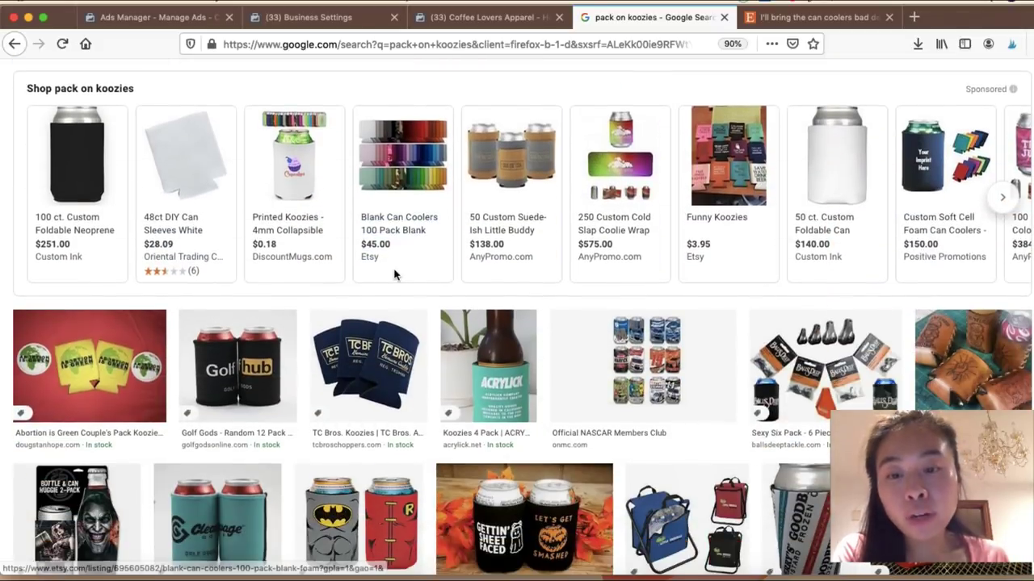
scroll(376, 281, "down", 2)
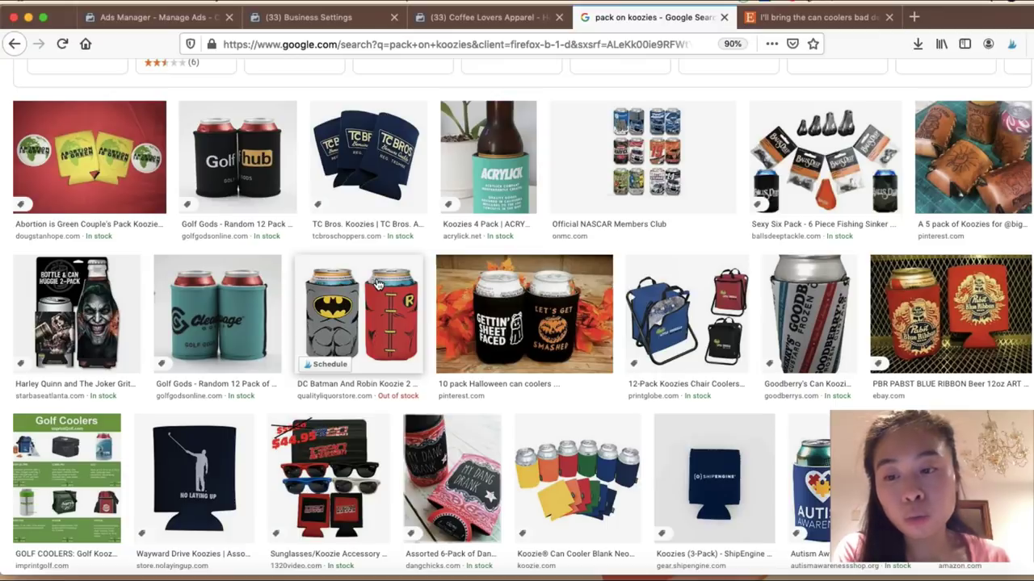
scroll(377, 284, "down", 6)
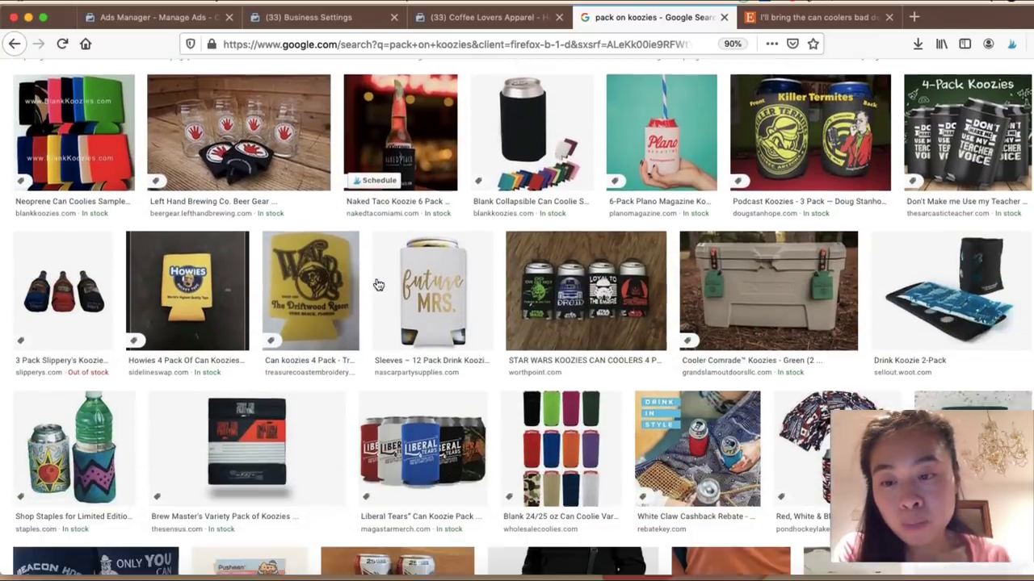
scroll(377, 284, "down", 5)
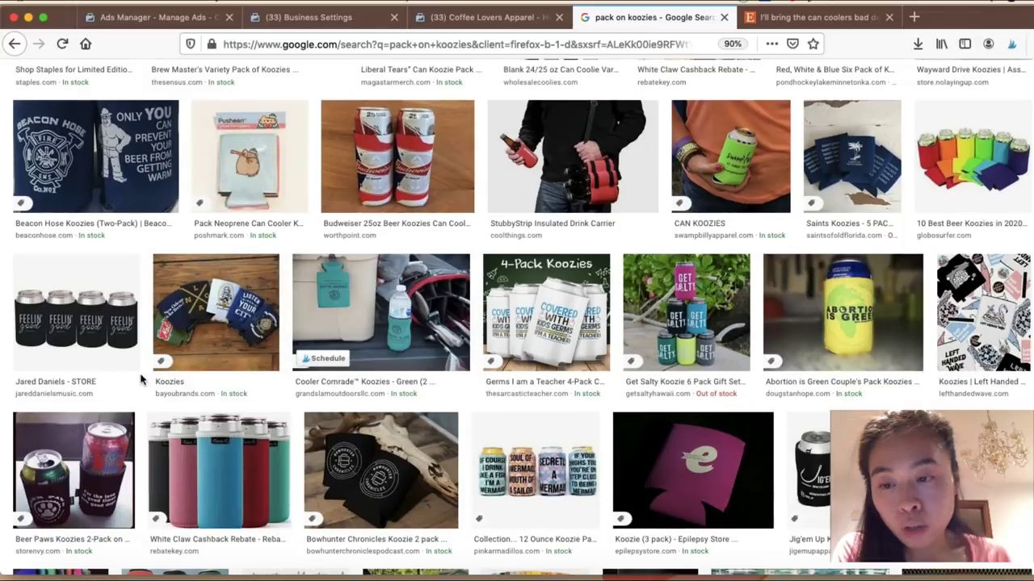
left_click(103, 311)
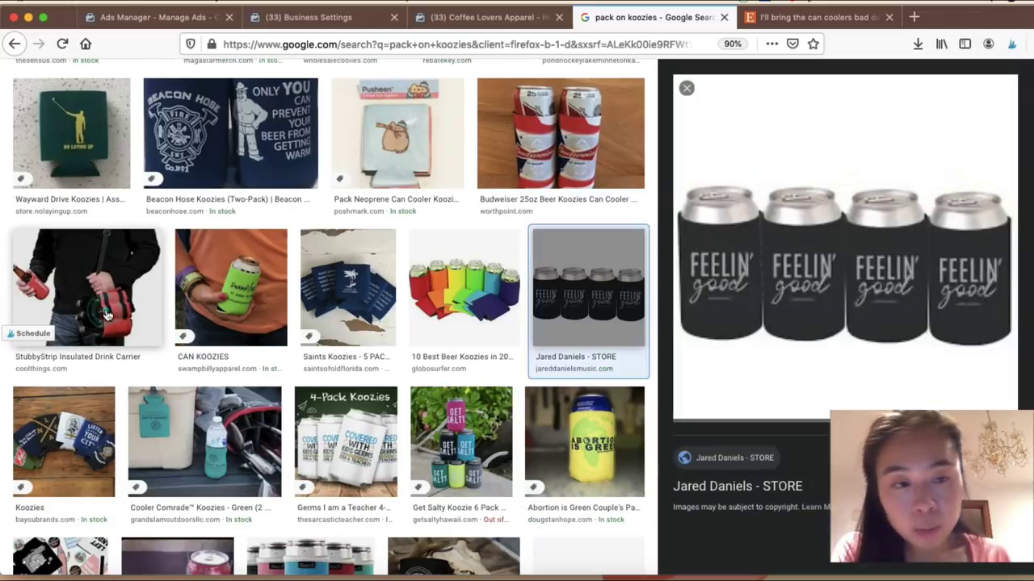